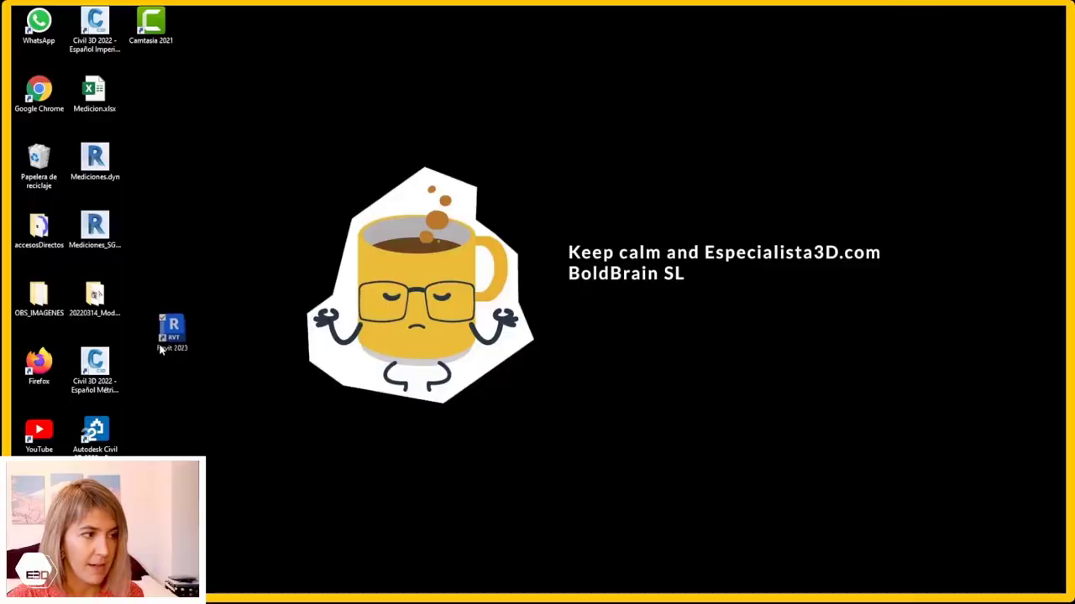
# Drag the Revit 2023 shortcut up to the second row beside Medicion.xlsx
pyautogui.moveTo(160, 350)
pyautogui.mouseDown()
pyautogui.moveTo(173, 140)
pyautogui.moveTo(140, 107)
pyautogui.mouseUp()
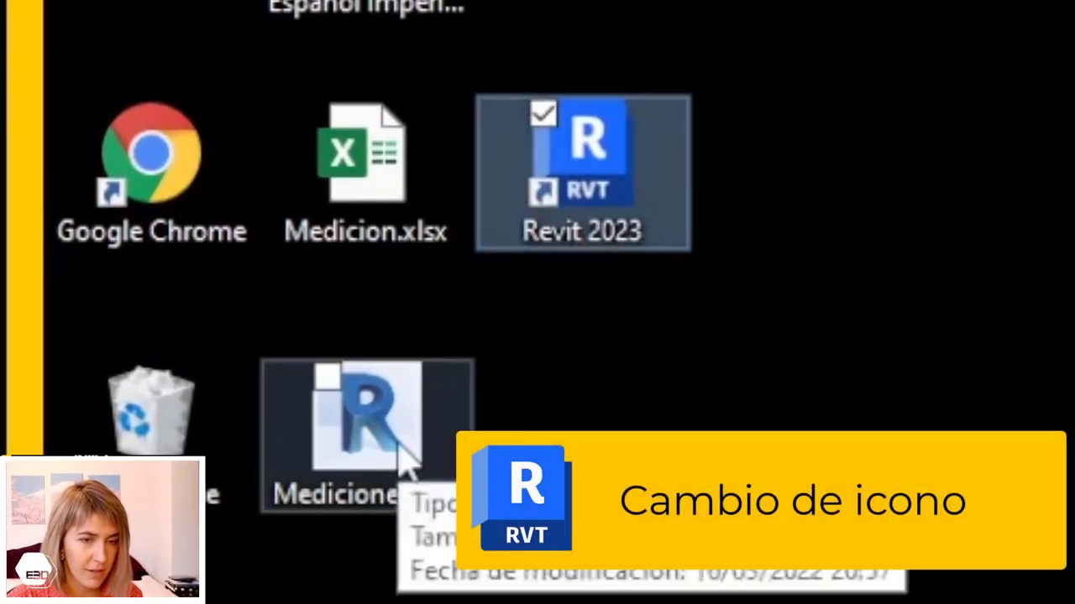
# Place Mediciones.dyn beside the Revit 2023 shortcut and launch Revit 2023
pyautogui.moveTo(403, 456)
pyautogui.mouseDown()
pyautogui.moveTo(763, 260)
pyautogui.moveTo(795, 214)
pyautogui.mouseUp()
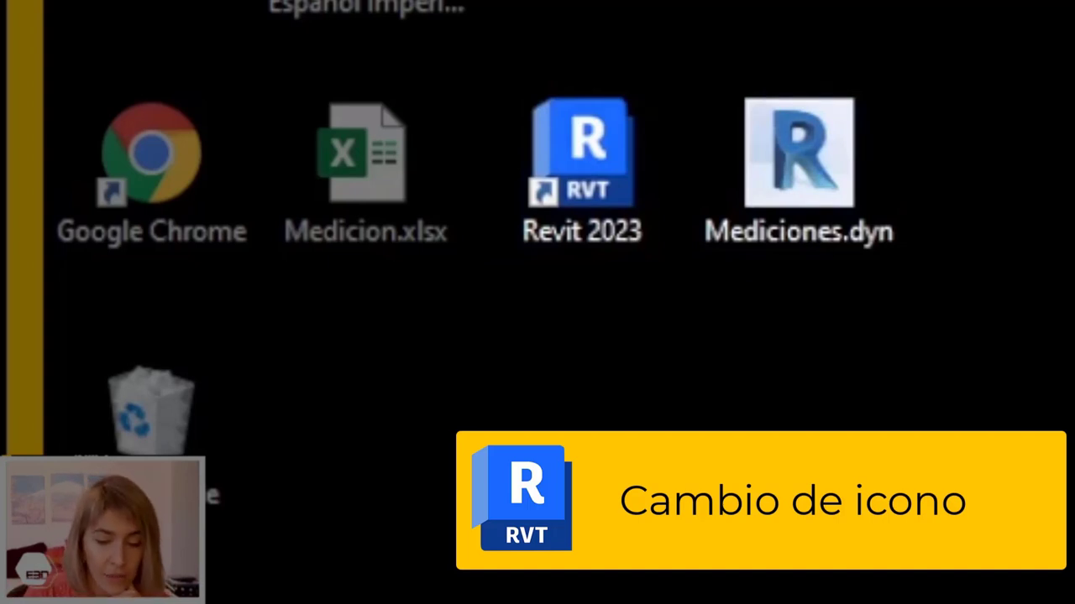
pyautogui.click(550, 220)
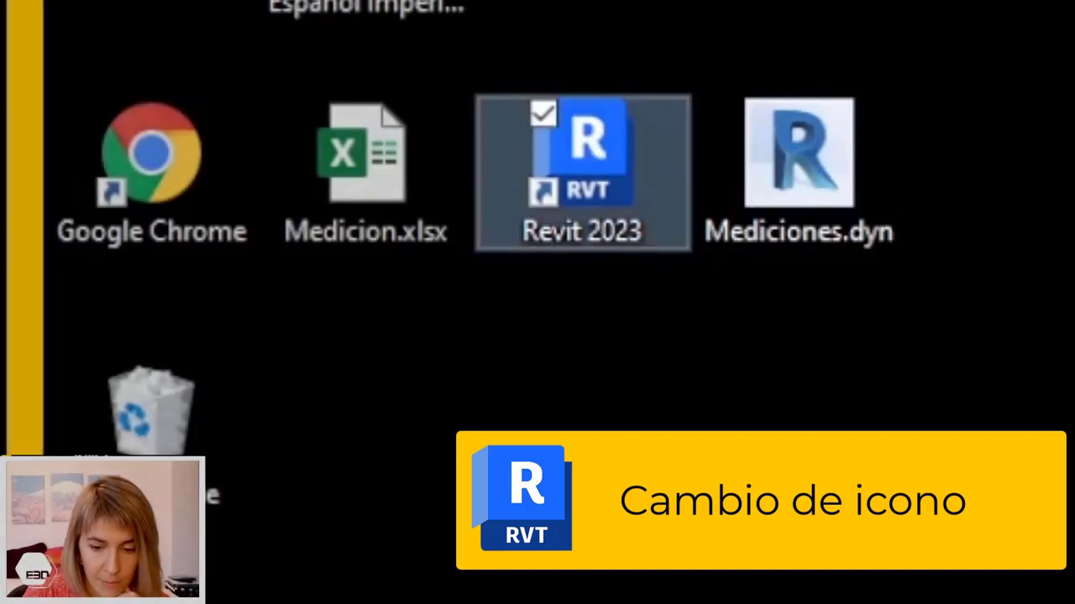
pyautogui.doubleClick(592, 175)
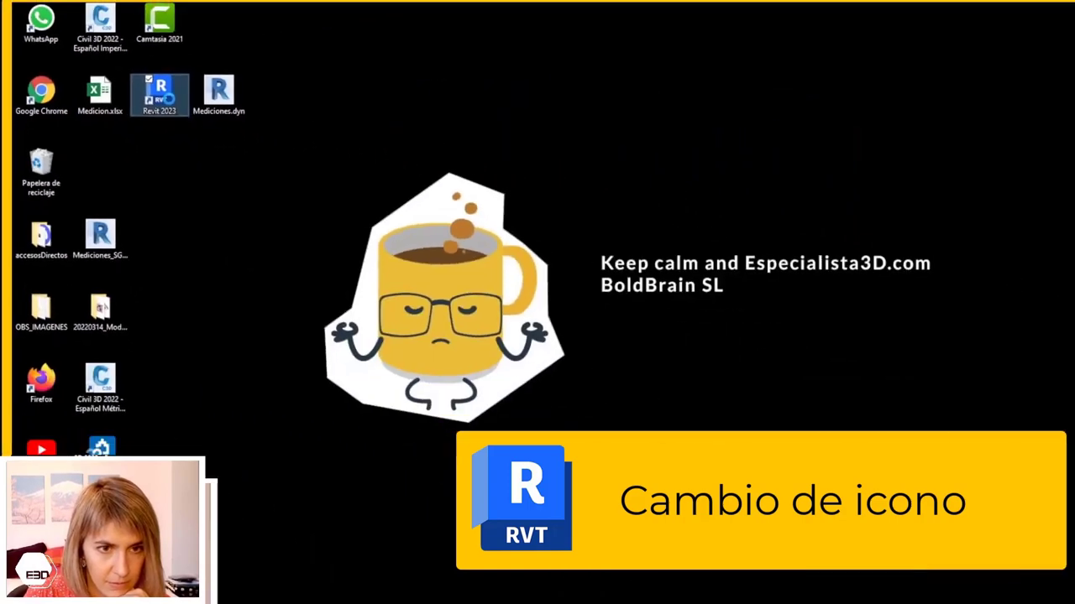
pyautogui.rightClick(160, 92)
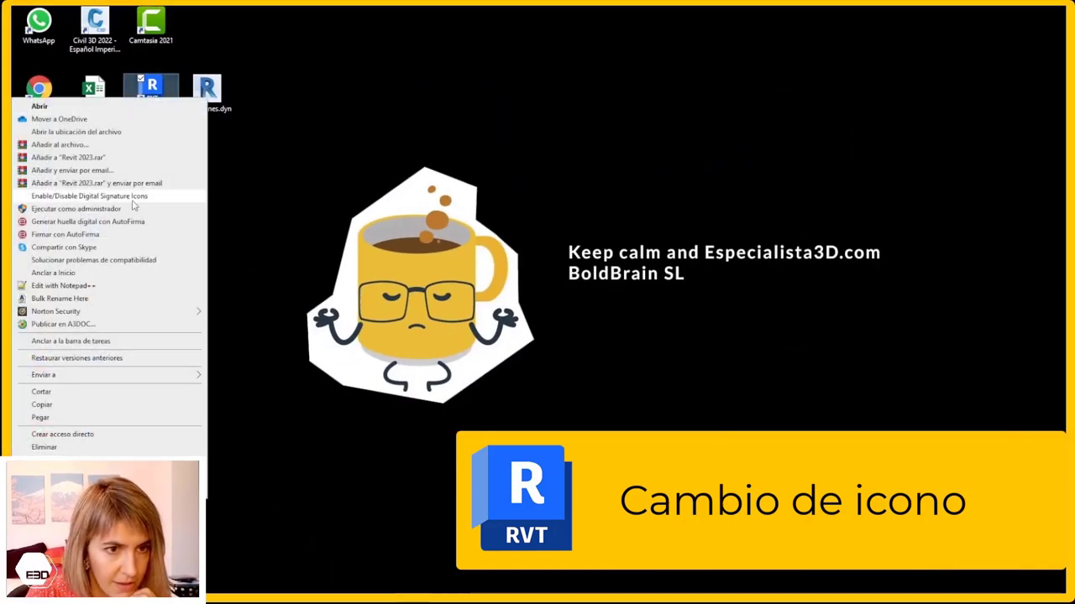
pyautogui.press('Escape')
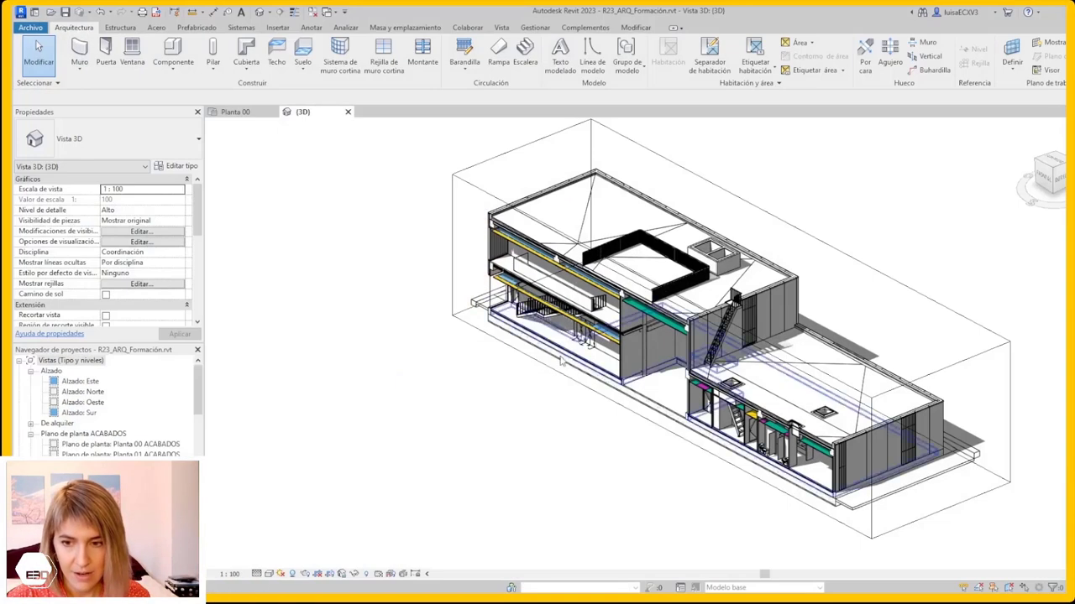
# Orbit the house model's 3D view to look down from above, then browse the Project Browser
pyautogui.scroll(-2, 248, 468)
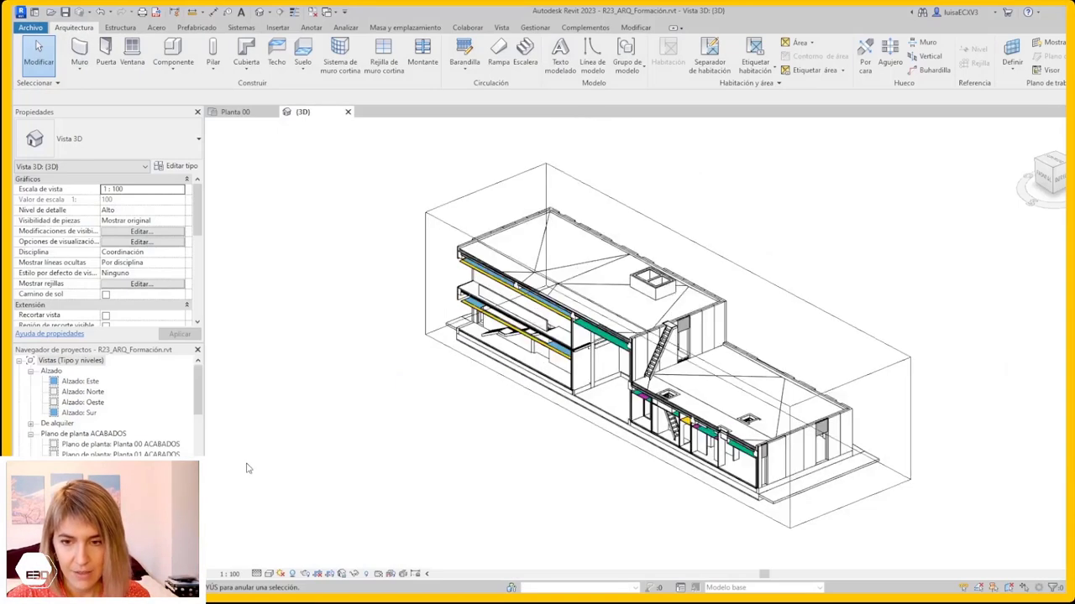
pyautogui.scroll(-2, 451, 479)
pyautogui.scroll(4, 452, 478)
pyautogui.moveTo(408, 487)
pyautogui.keyDown('shift'); pyautogui.mouseDown(button='middle')
pyautogui.moveTo(643, 475)
pyautogui.moveTo(626, 490)
pyautogui.moveTo(350, 512)
pyautogui.moveTo(417, 490)
pyautogui.moveTo(511, 497)
pyautogui.mouseUp(button='middle'); pyautogui.keyUp('shift')
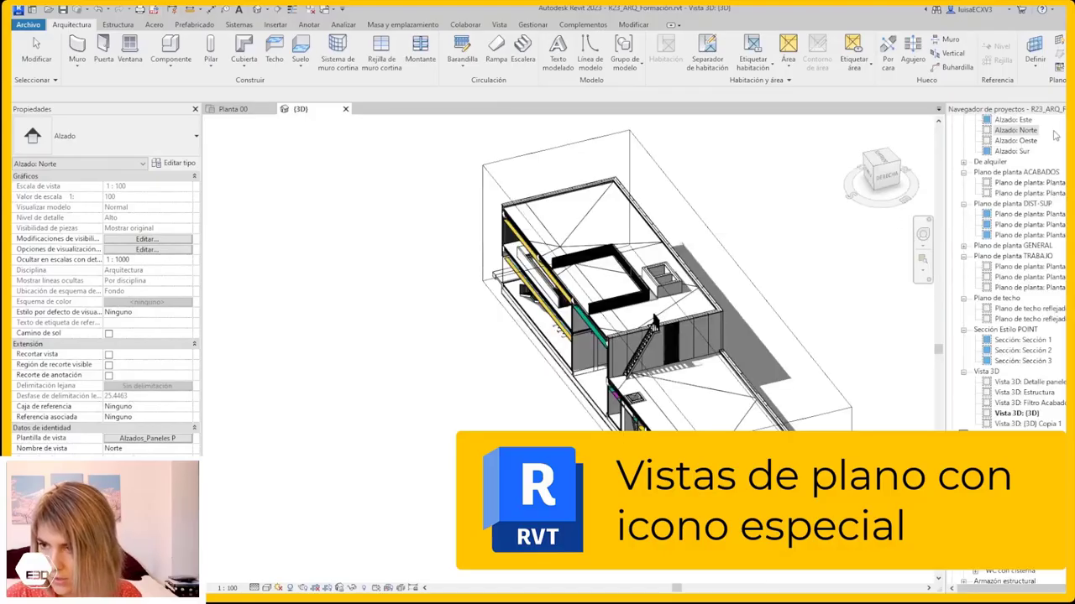
pyautogui.scroll(-2, 974, 334)
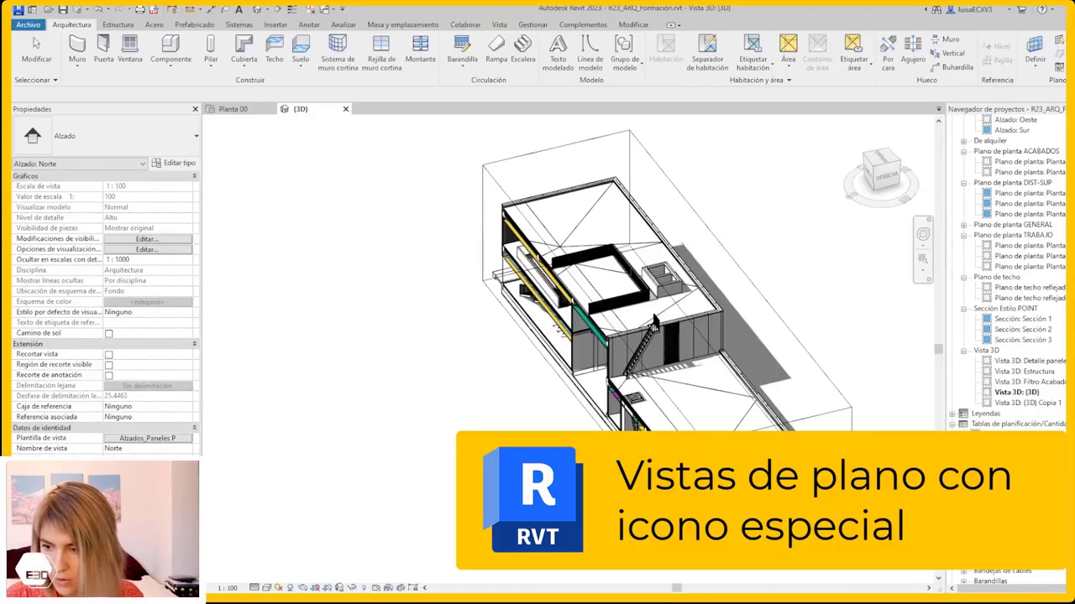
pyautogui.scroll(-3, 974, 334)
pyautogui.scroll(3, 1033, 320)
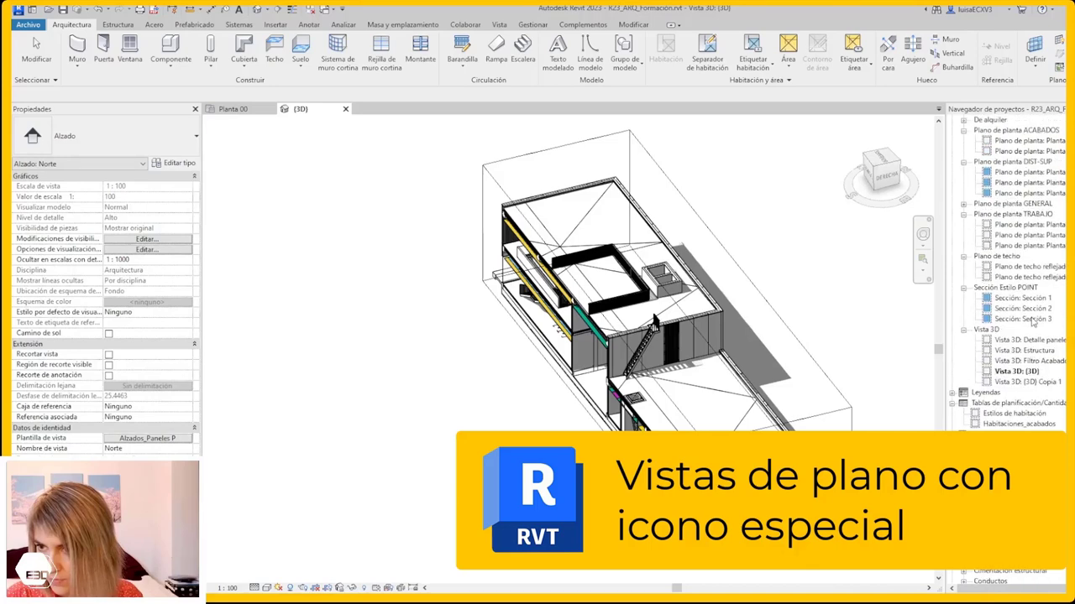
pyautogui.scroll(2, 1035, 148)
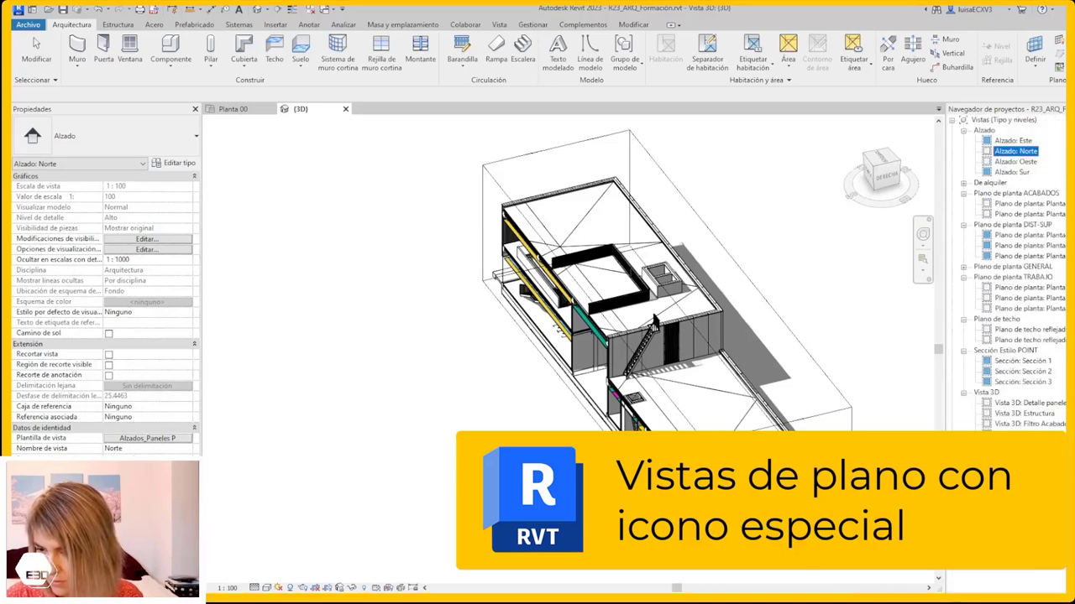
# Create new sheet A12 from Planos using the A1 title block
pyautogui.rightClick(990, 430)
pyautogui.click(924, 386)
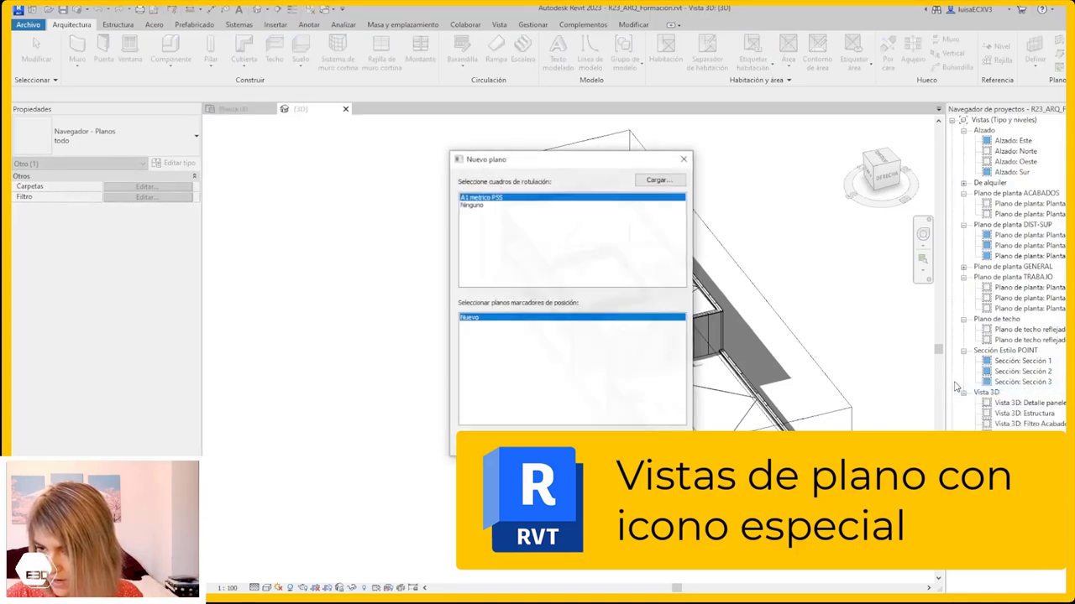
pyautogui.press('Return')
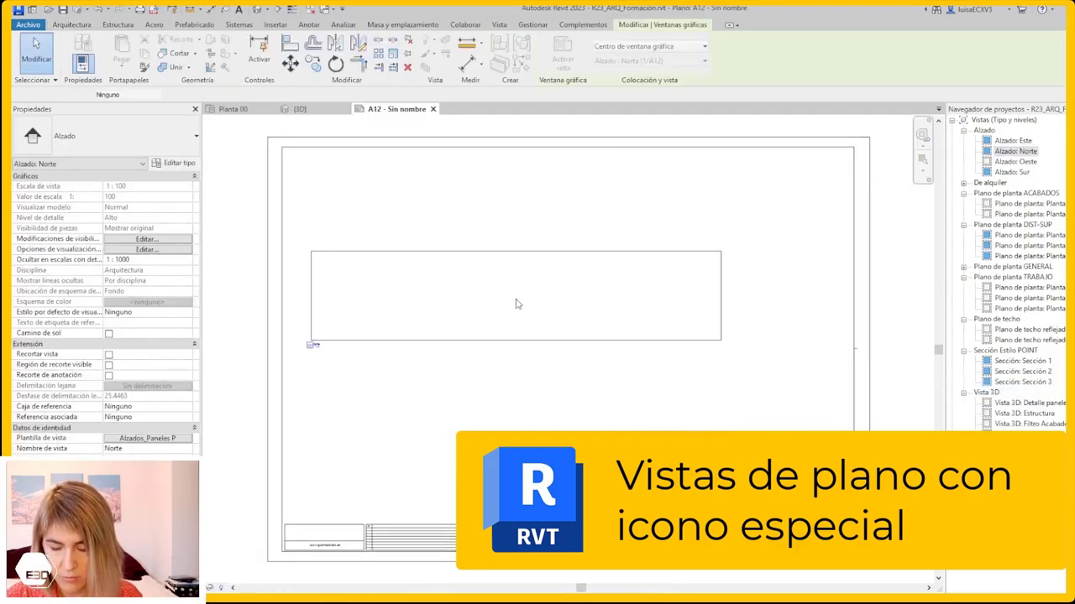
# Place the Alzado: Norte elevation at the sheet centre and check the Vistas placement icons
pyautogui.click(515, 301)
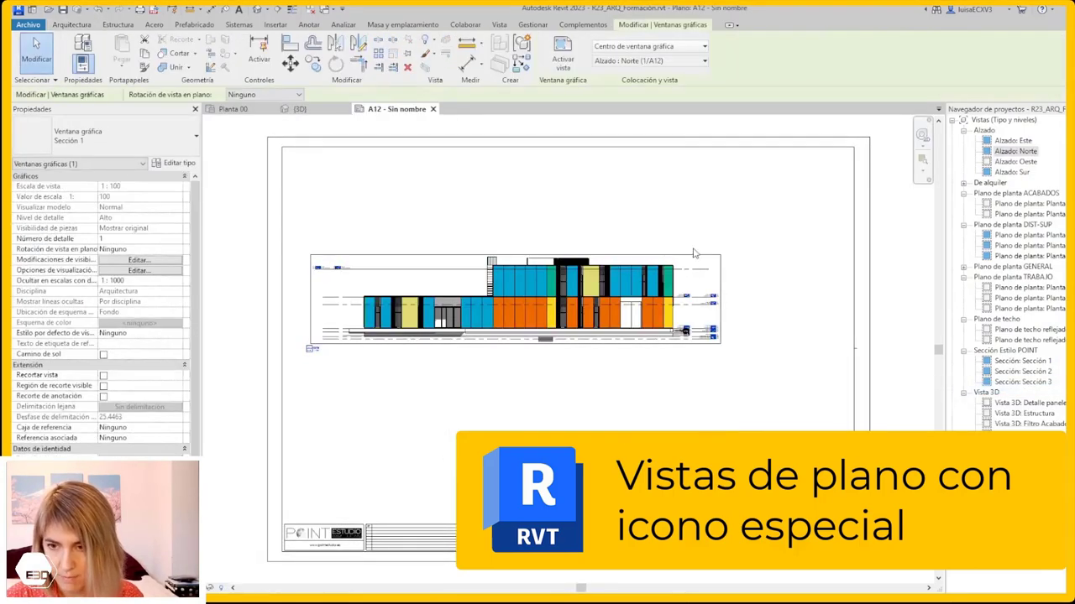
pyautogui.click(642, 277)
pyautogui.click(899, 266)
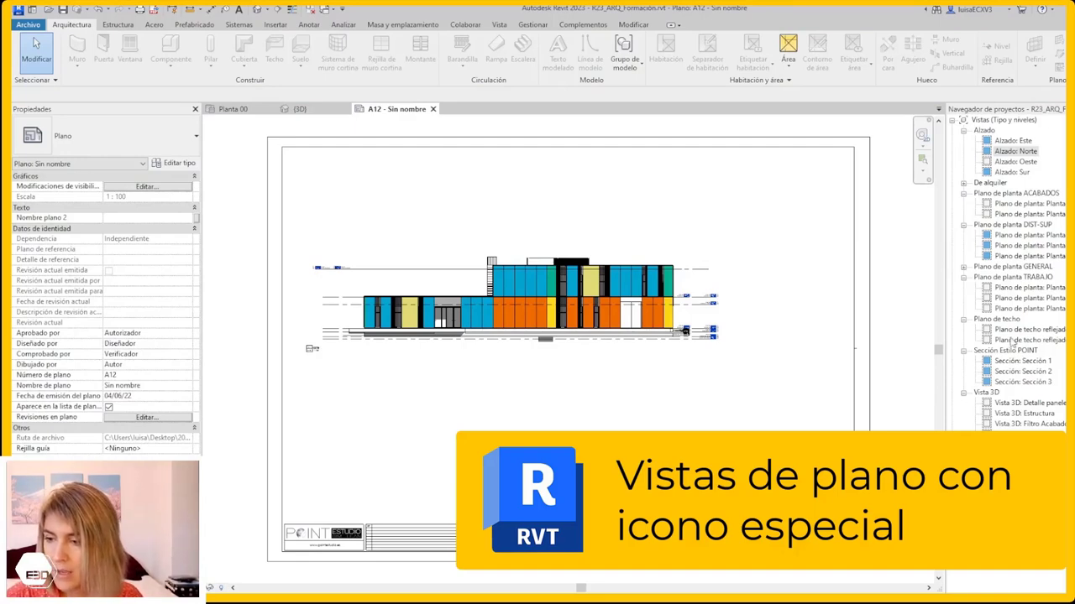
pyautogui.click(989, 123)
pyautogui.rightClick(988, 124)
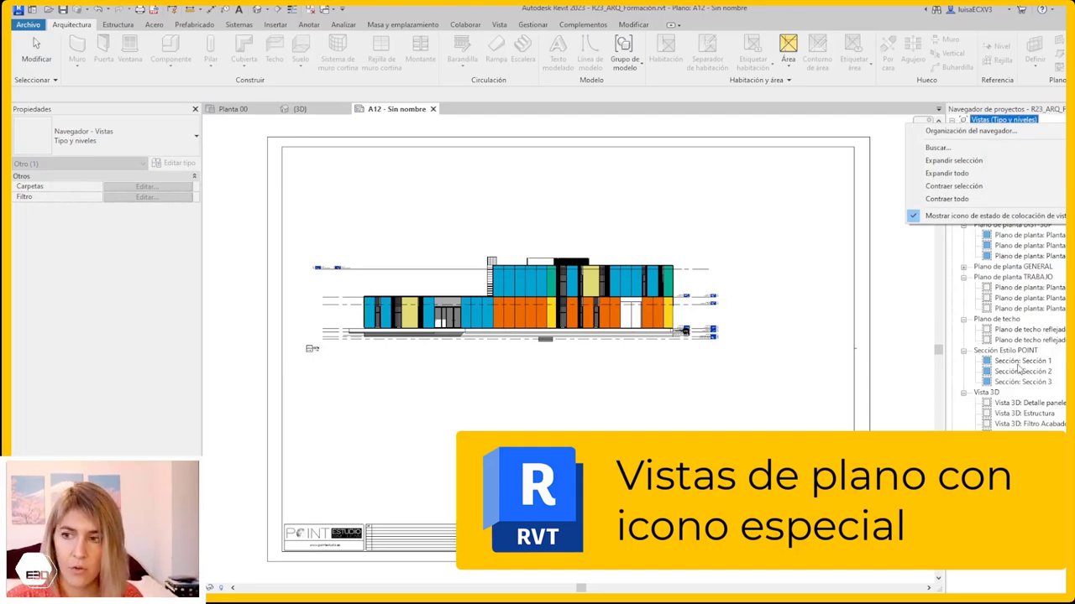
pyautogui.click(882, 255)
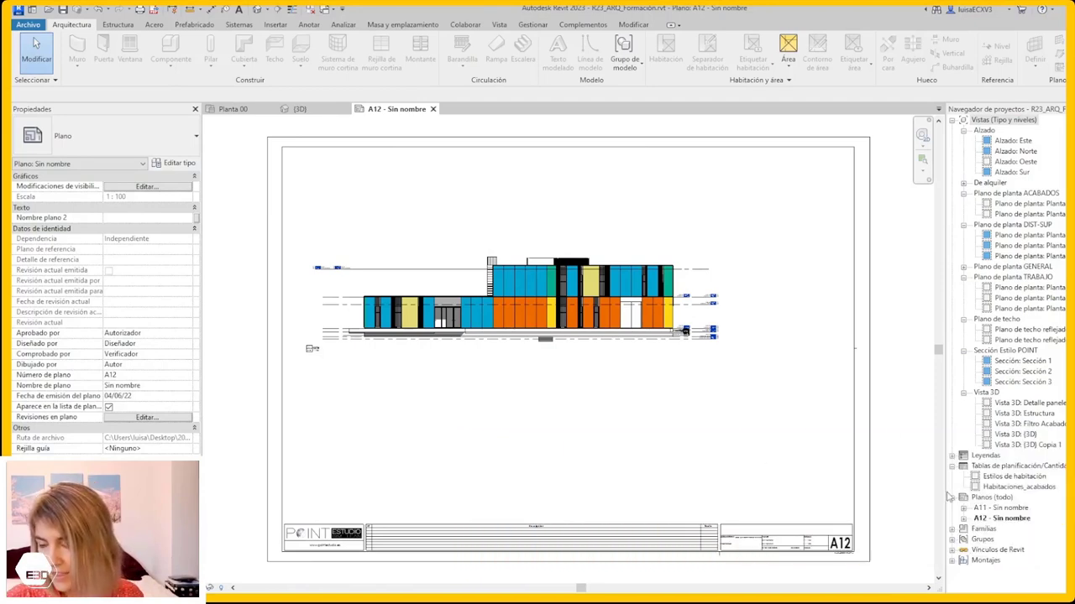
# Start a new schedule from Tablas de planificación with the Muros category
pyautogui.click(991, 467)
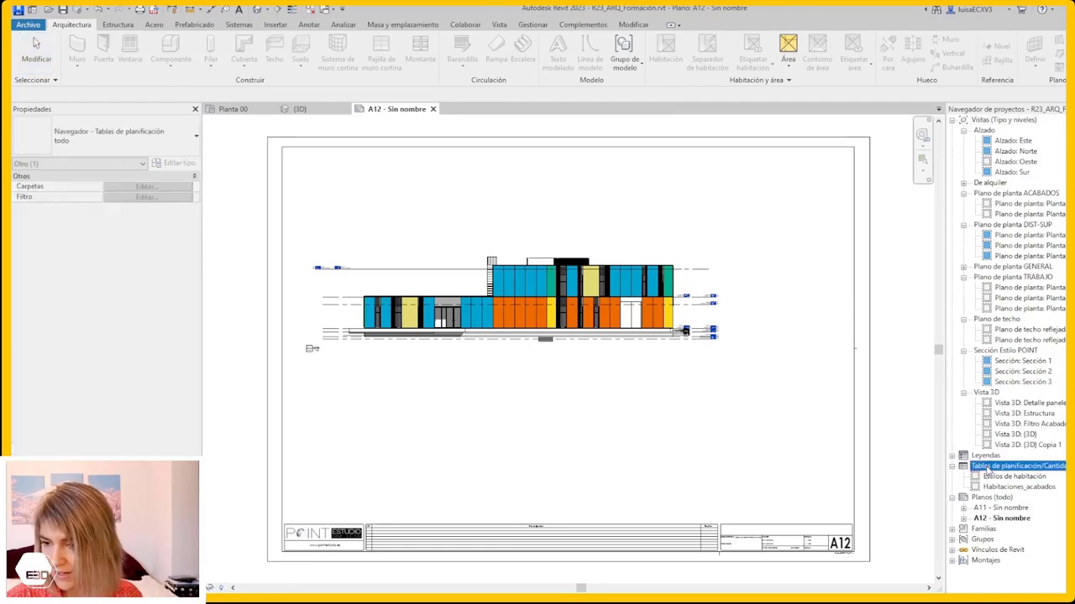
pyautogui.rightClick(991, 467)
pyautogui.click(966, 306)
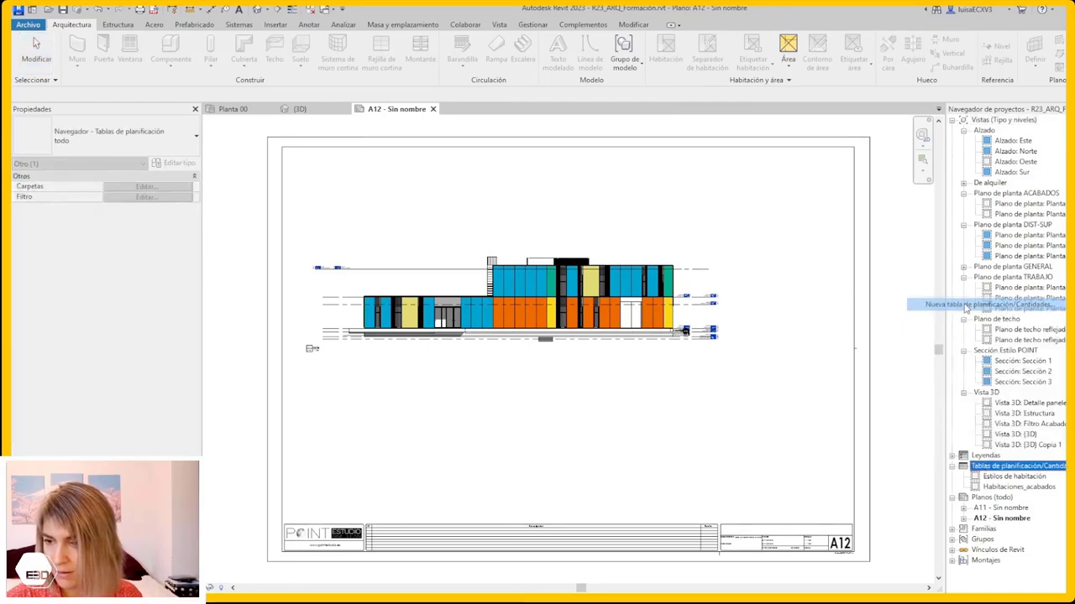
pyautogui.moveTo(535, 276); pyautogui.dragTo(542, 307)
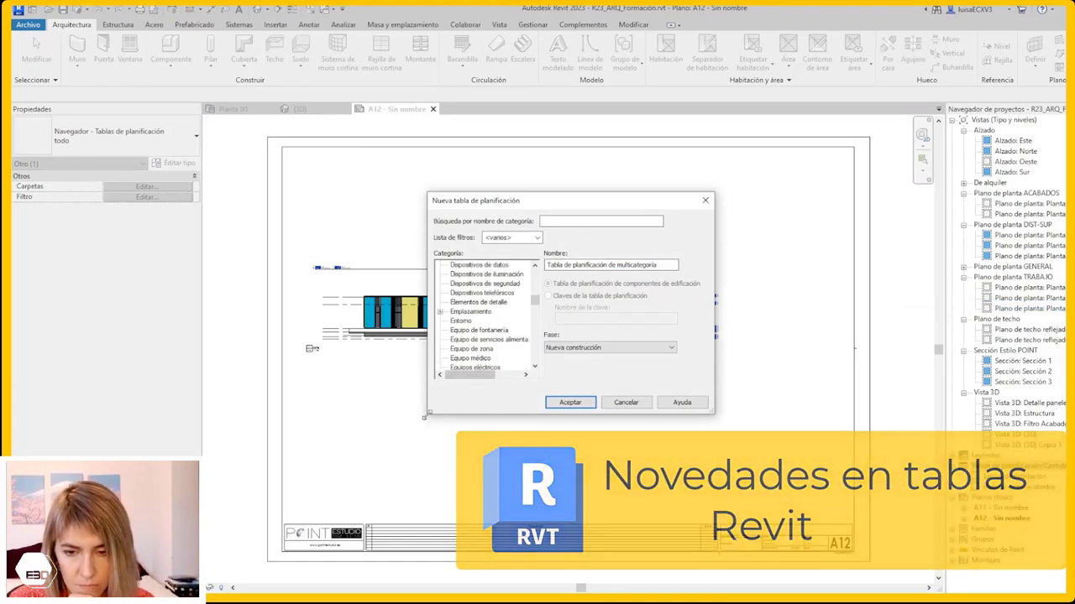
pyautogui.moveTo(428, 413); pyautogui.dragTo(267, 504)
pyautogui.moveTo(394, 202); pyautogui.dragTo(482, 67)
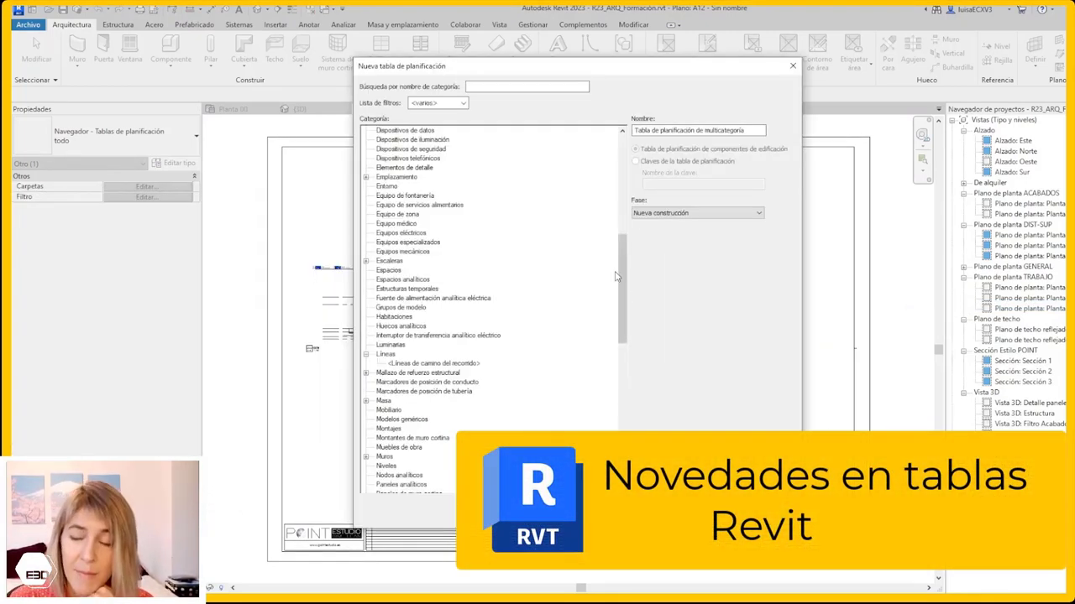
pyautogui.scroll(-3, 625, 268)
pyautogui.click(379, 372)
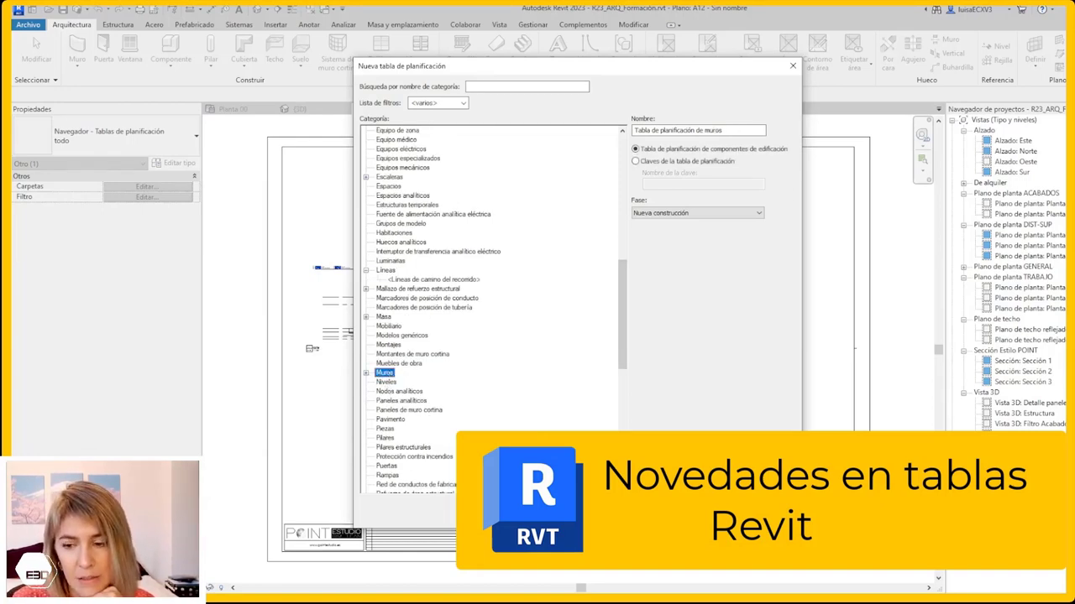
pyautogui.press('Return')
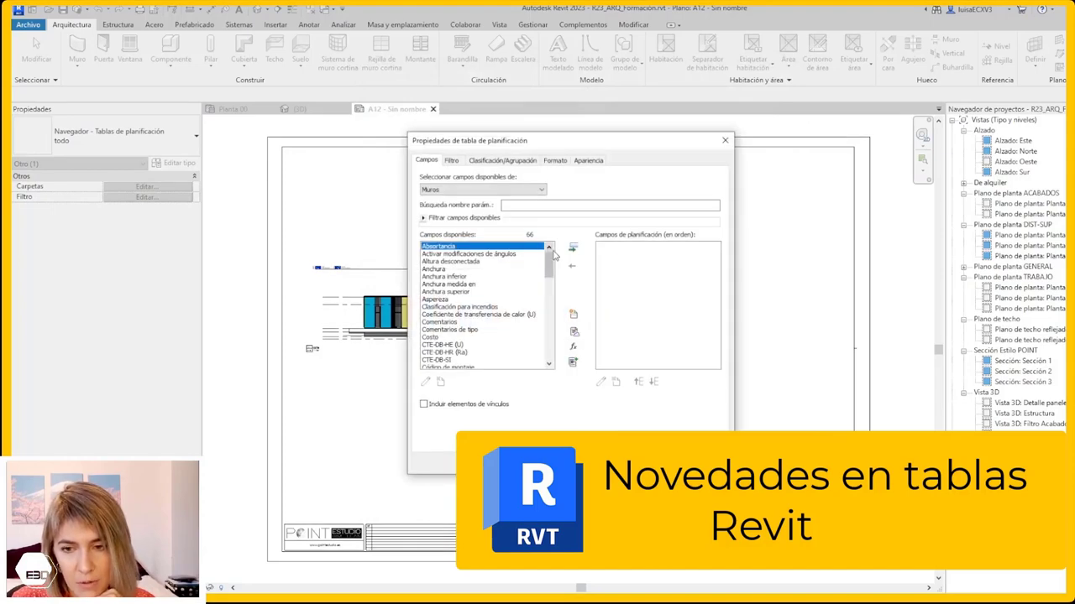
# Select a facade wall in the sheet's elevation viewport, then deselect it
pyautogui.moveTo(550, 256); pyautogui.dragTo(547, 324)
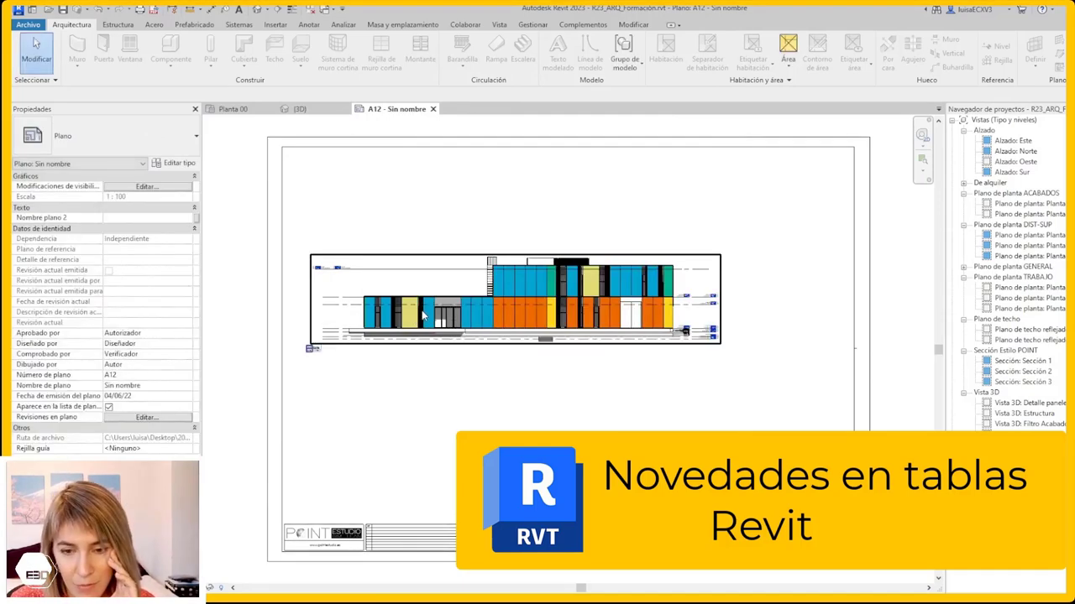
pyautogui.click(534, 326)
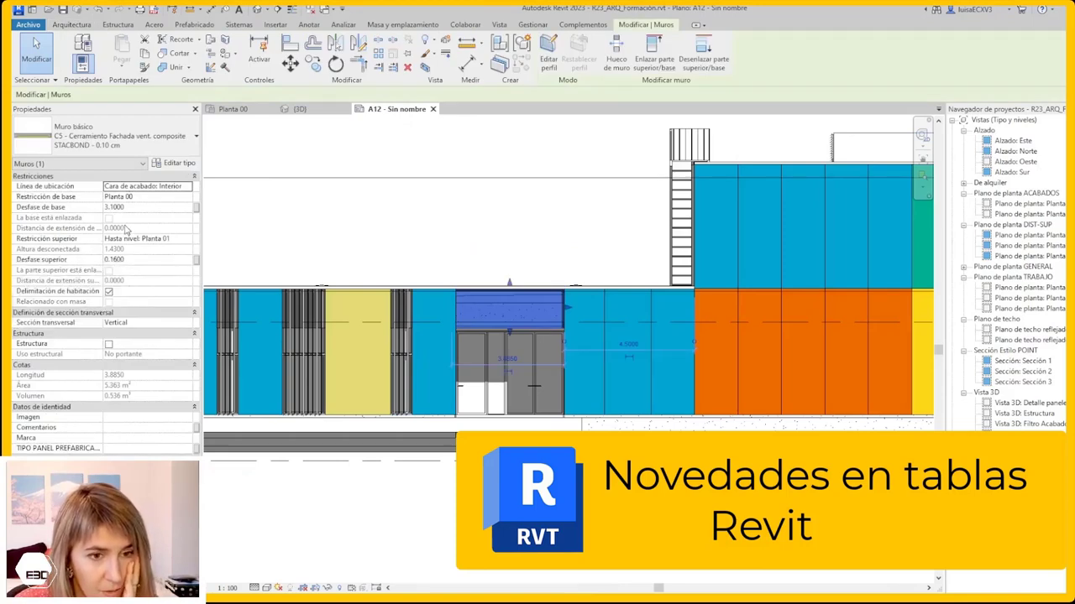
pyautogui.press('Escape')
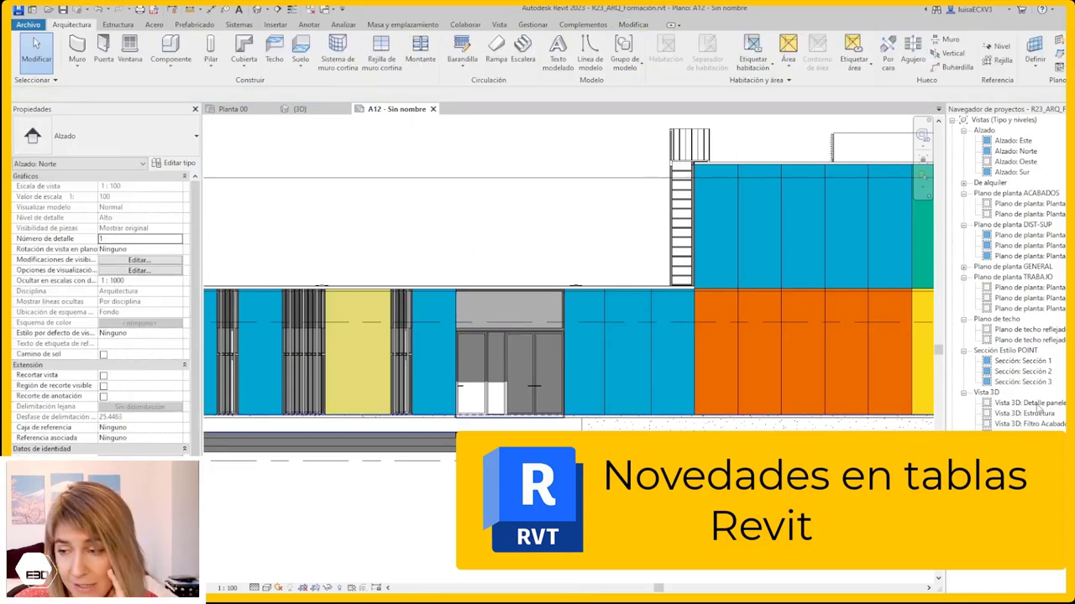
# Choose the Muros category for the new schedule and confirm
pyautogui.scroll(-5, 492, 210)
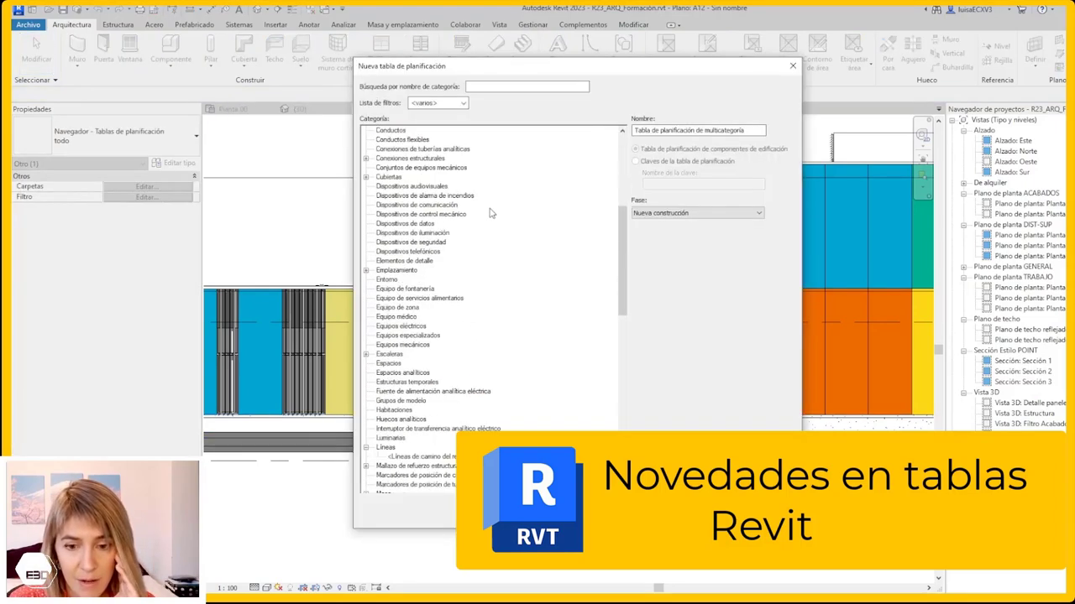
pyautogui.scroll(-5, 492, 211)
pyautogui.scroll(-5, 492, 210)
pyautogui.click(384, 252)
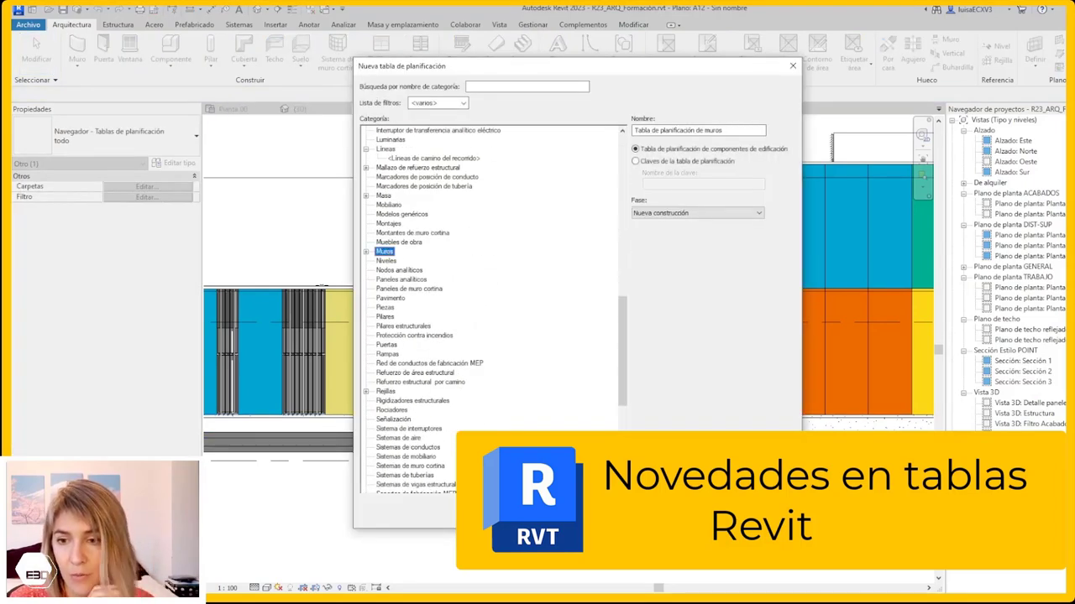
pyautogui.press('Return')
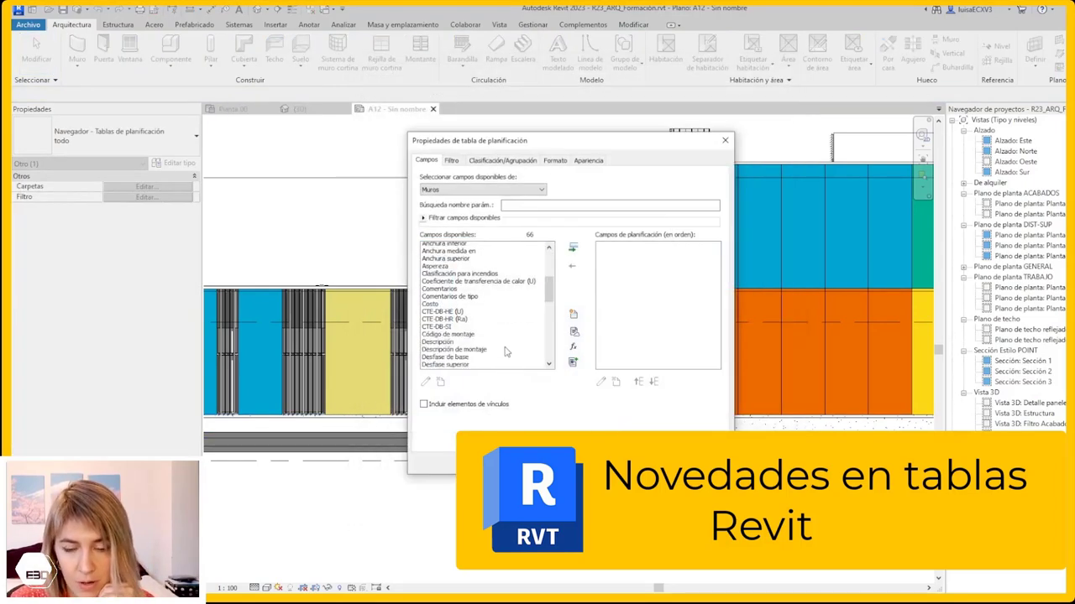
# Add Restricción de base, Anchura and Anchura inferior to the scheduled fields
pyautogui.scroll(-10, 515, 348)
pyautogui.moveTo(549, 341); pyautogui.dragTo(550, 330)
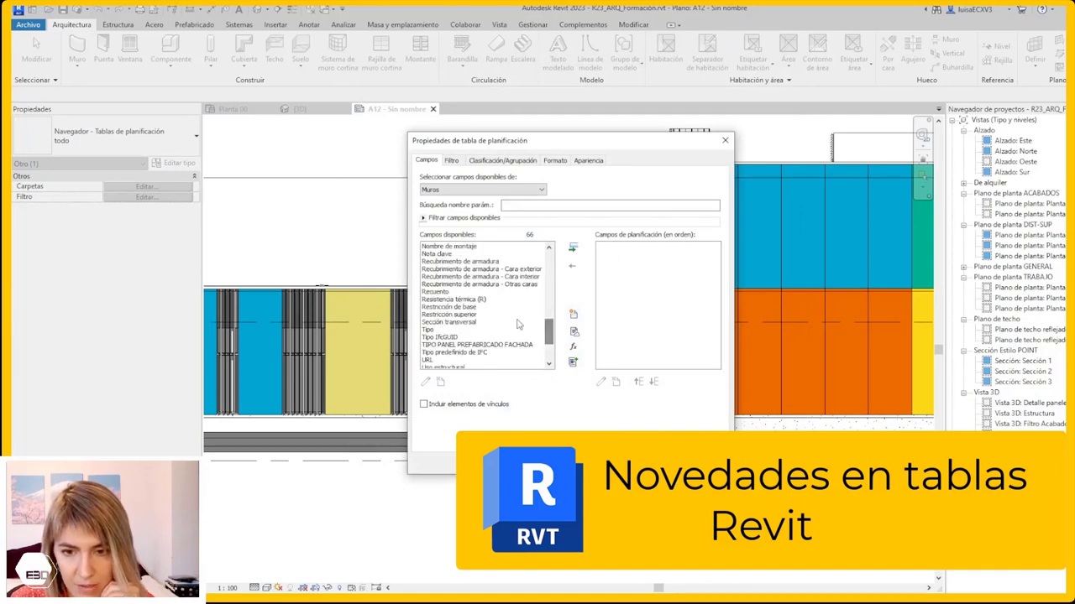
pyautogui.click(463, 307)
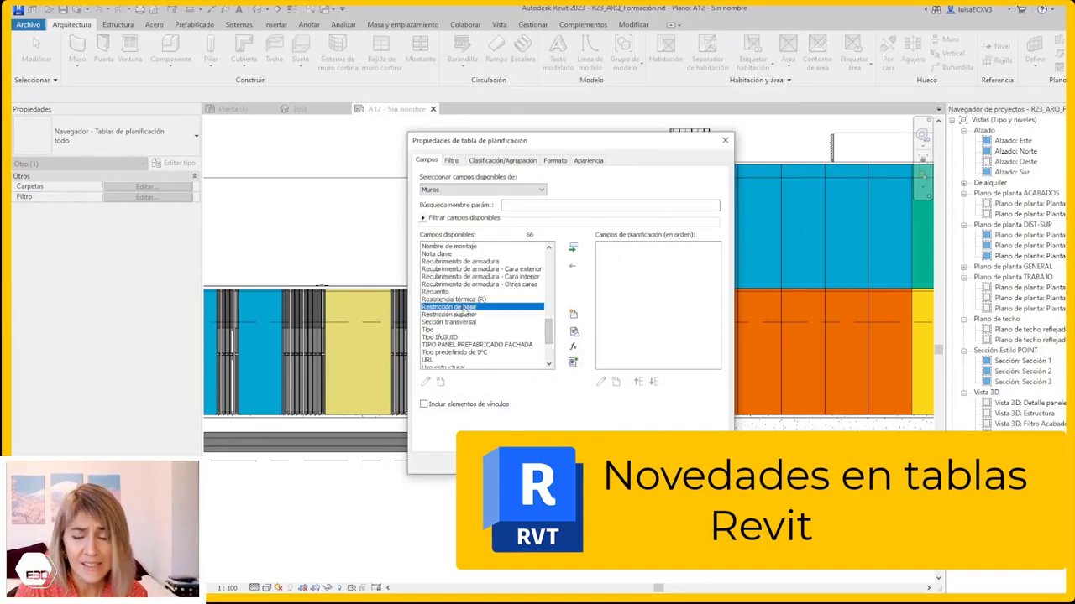
pyautogui.click(574, 248)
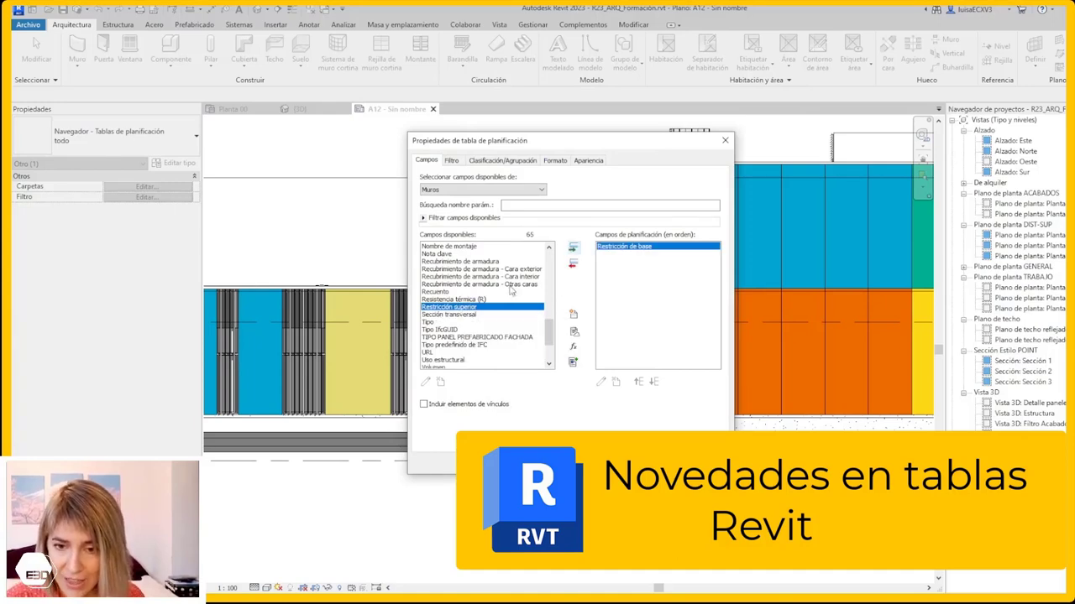
pyautogui.moveTo(549, 336); pyautogui.dragTo(547, 252)
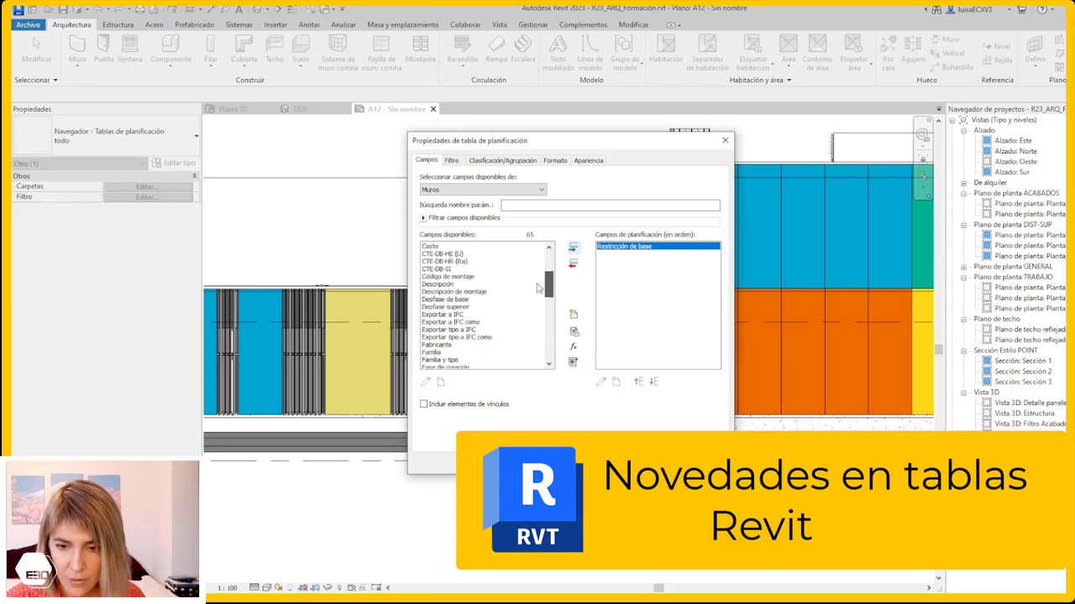
pyautogui.click(520, 269)
pyautogui.click(574, 250)
pyautogui.click(574, 249)
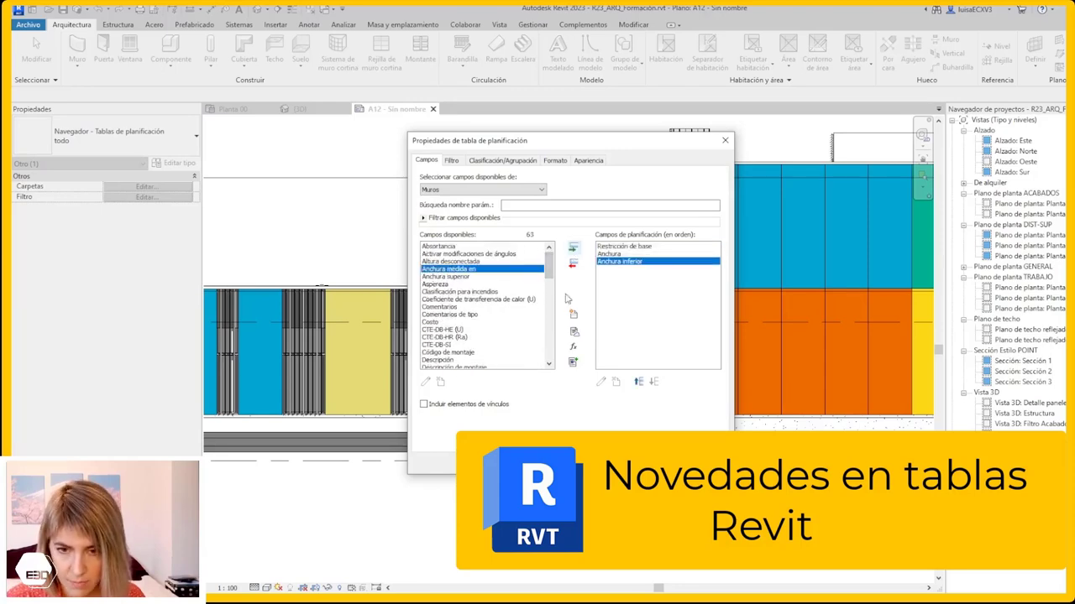
# Add CTE-DB-SI to the scheduled fields and select Exportar a IFC
pyautogui.scroll(-3, 538, 276)
pyautogui.click(527, 284)
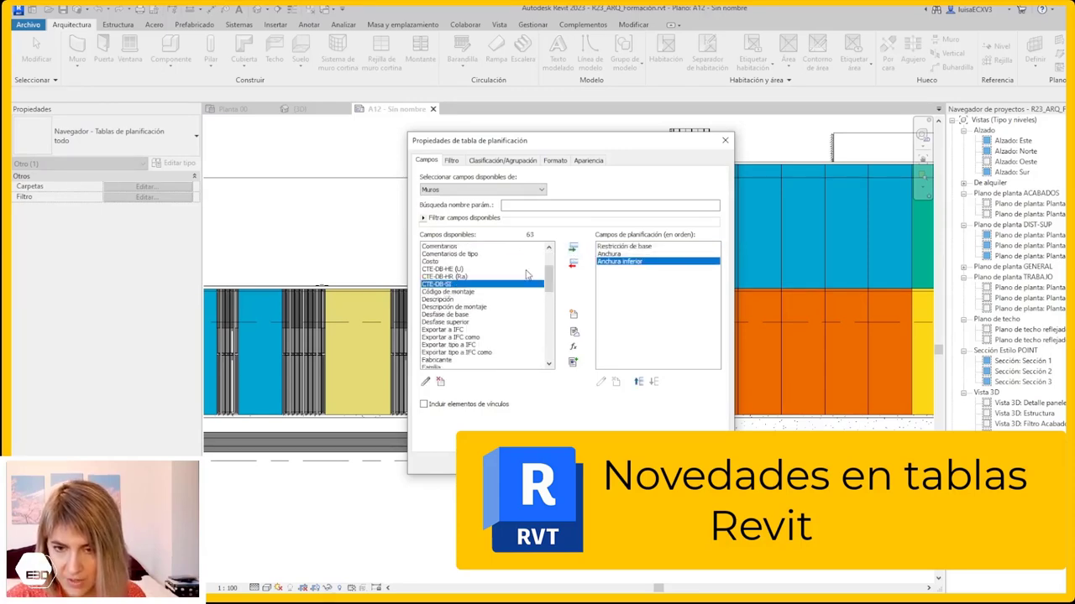
pyautogui.click(573, 248)
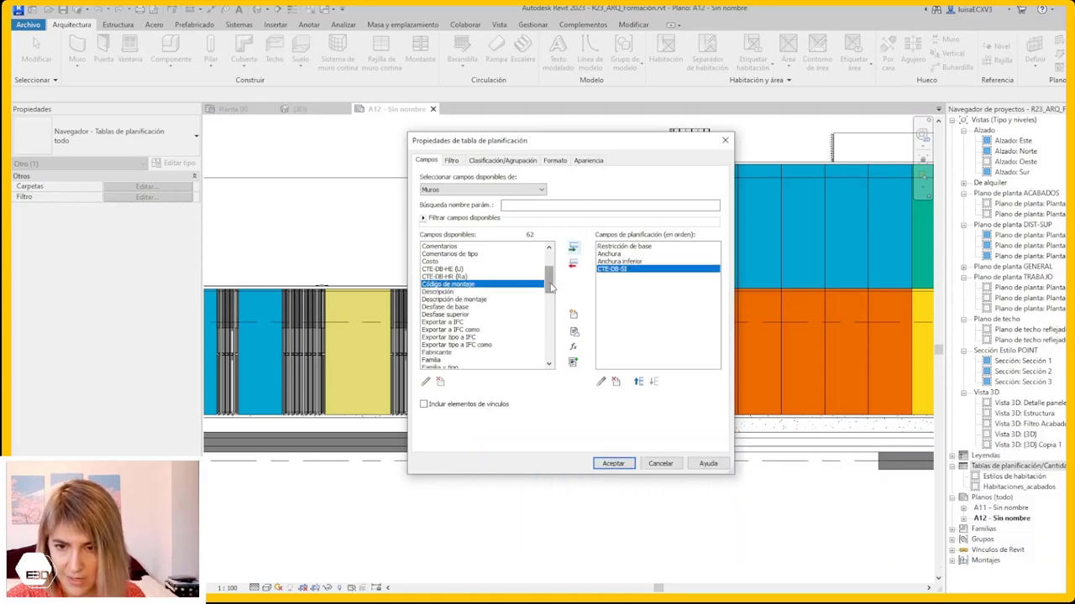
pyautogui.scroll(-3, 537, 289)
pyautogui.click(458, 269)
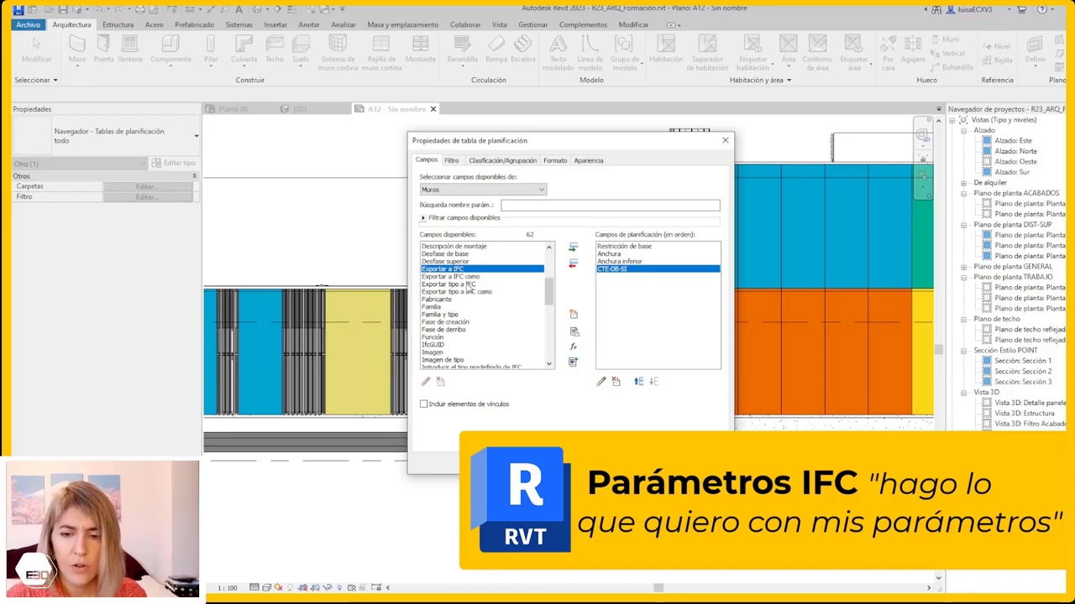
# Add the four IFC export fields and create the walls schedule
pyautogui.keyDown('shift'); pyautogui.click(456, 291); pyautogui.keyUp('shift')
pyautogui.click(573, 248)
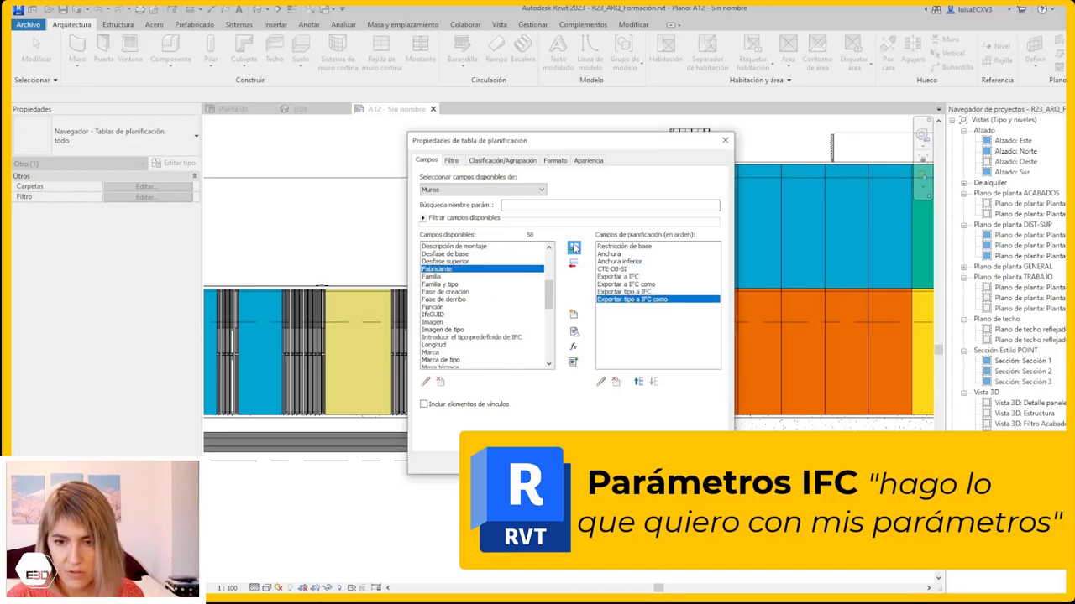
pyautogui.click(439, 278)
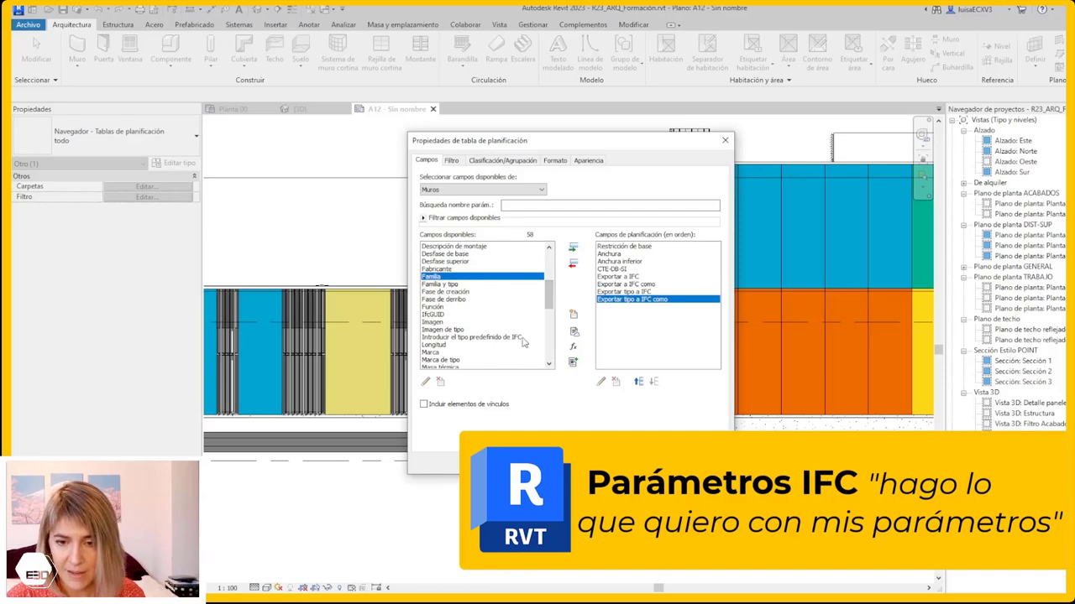
pyautogui.scroll(-5, 522, 340)
pyautogui.moveTo(546, 334)
pyautogui.mouseDown()
pyautogui.moveTo(548, 351)
pyautogui.moveTo(547, 341)
pyautogui.mouseUp()
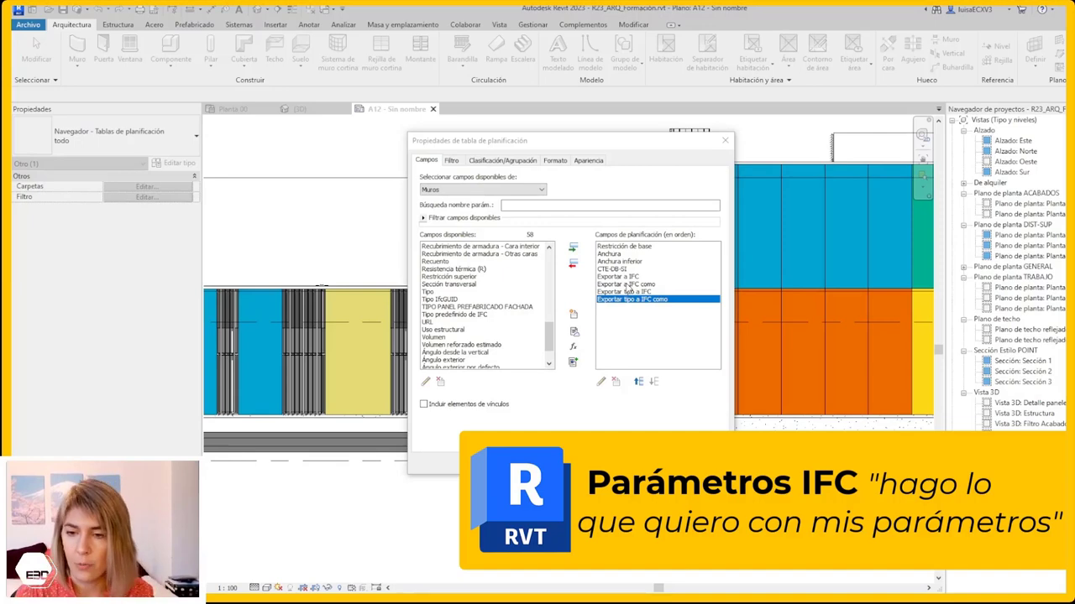
pyautogui.click(593, 459)
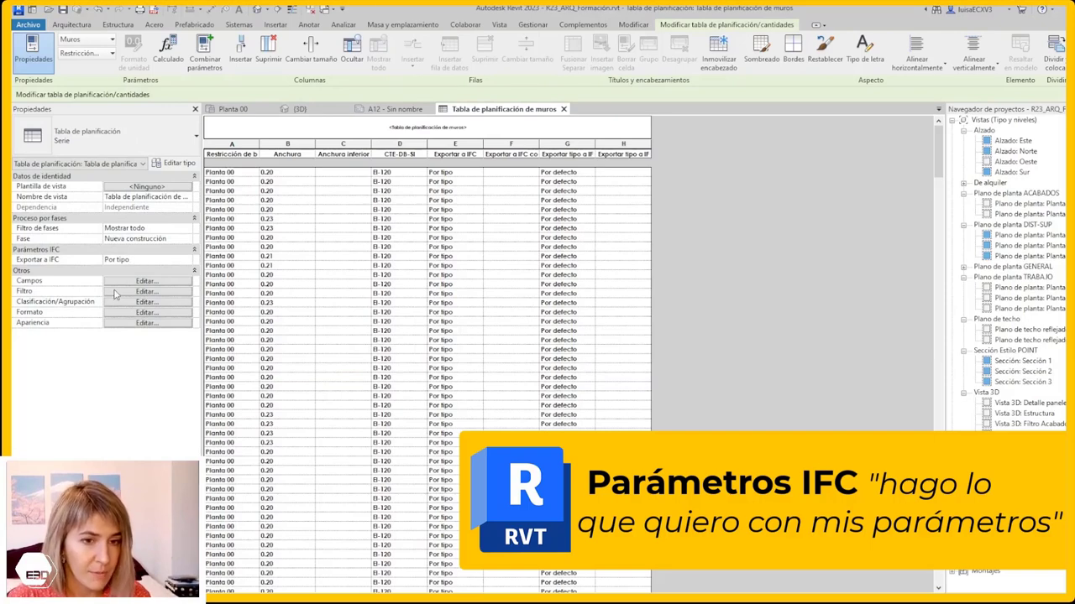
# Check the first wall's Exportar a IFC choices, keeping Por tipo
pyautogui.scroll(-5, 333, 272)
pyautogui.scroll(5, 334, 272)
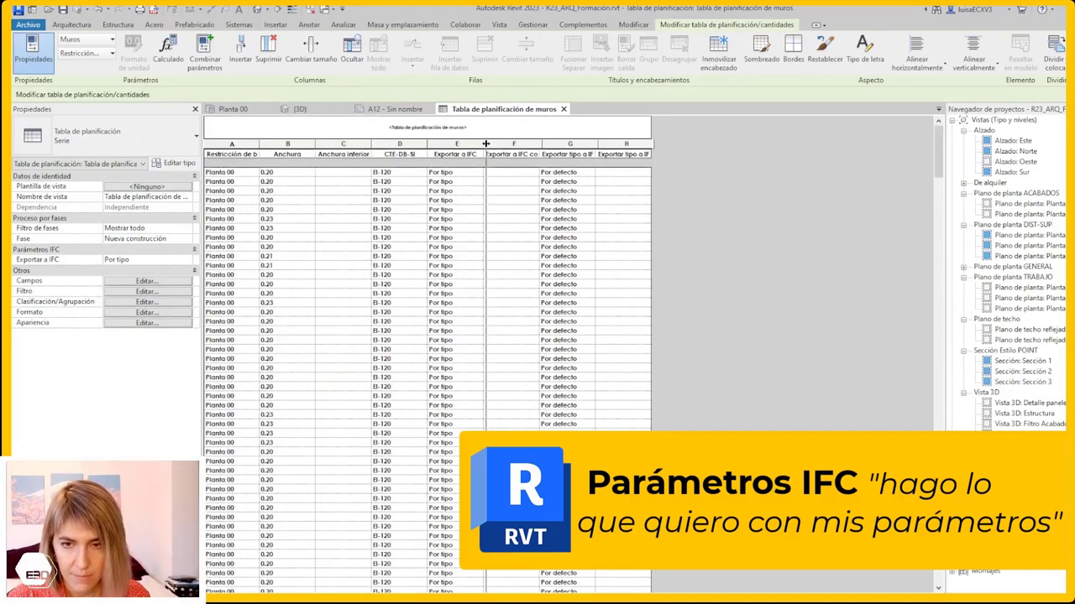
pyautogui.moveTo(483, 155); pyautogui.dragTo(497, 154)
pyautogui.click(473, 173)
pyautogui.click(491, 174)
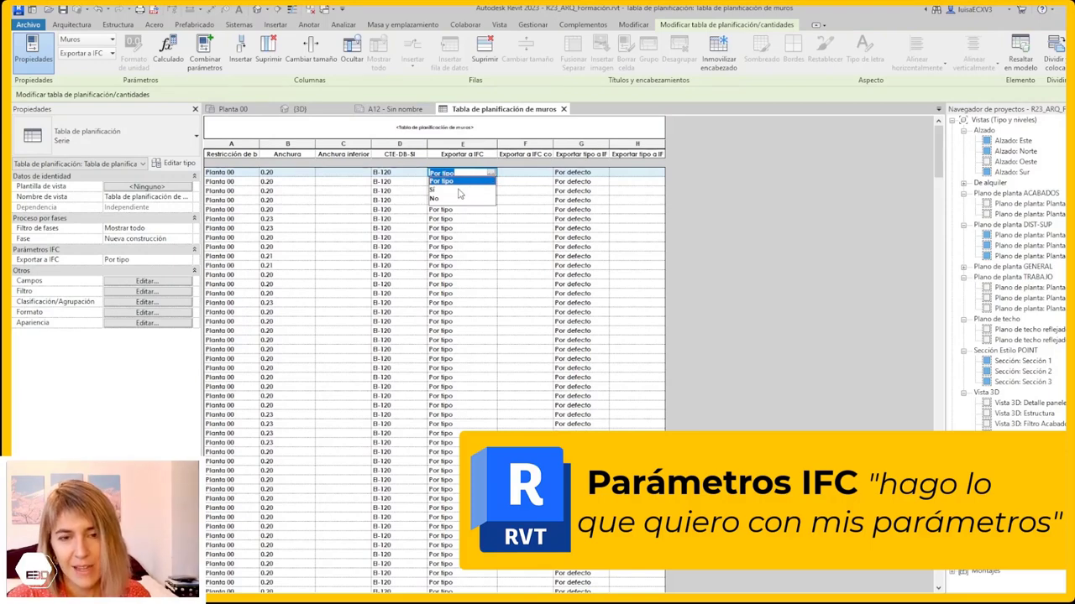
pyautogui.click(797, 180)
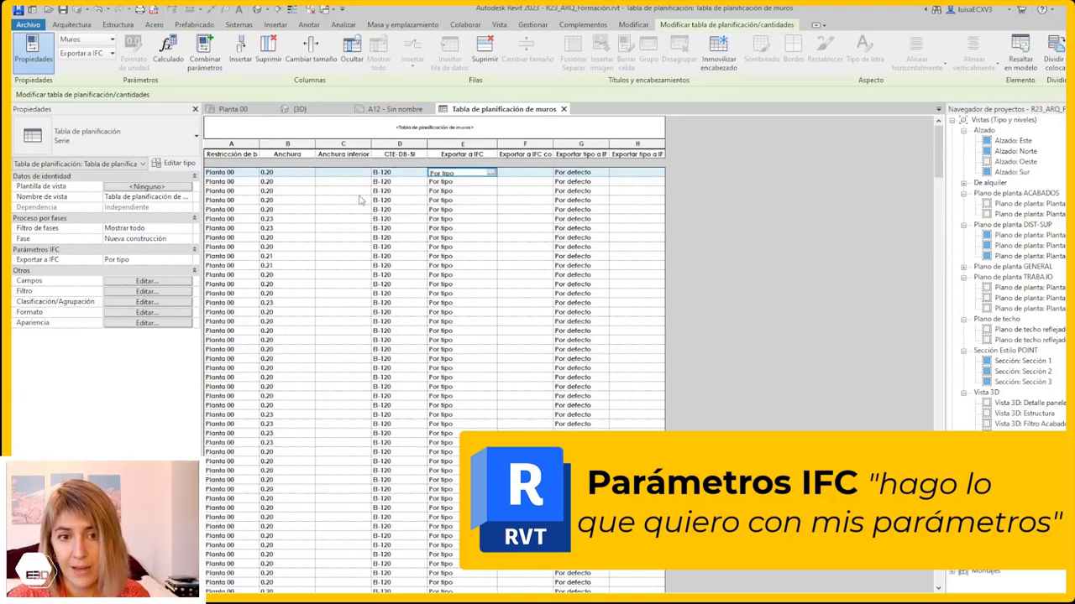
# Widen the Restricción de base column and reopen the schedule's fields settings
pyautogui.moveTo(260, 143); pyautogui.dragTo(339, 147)
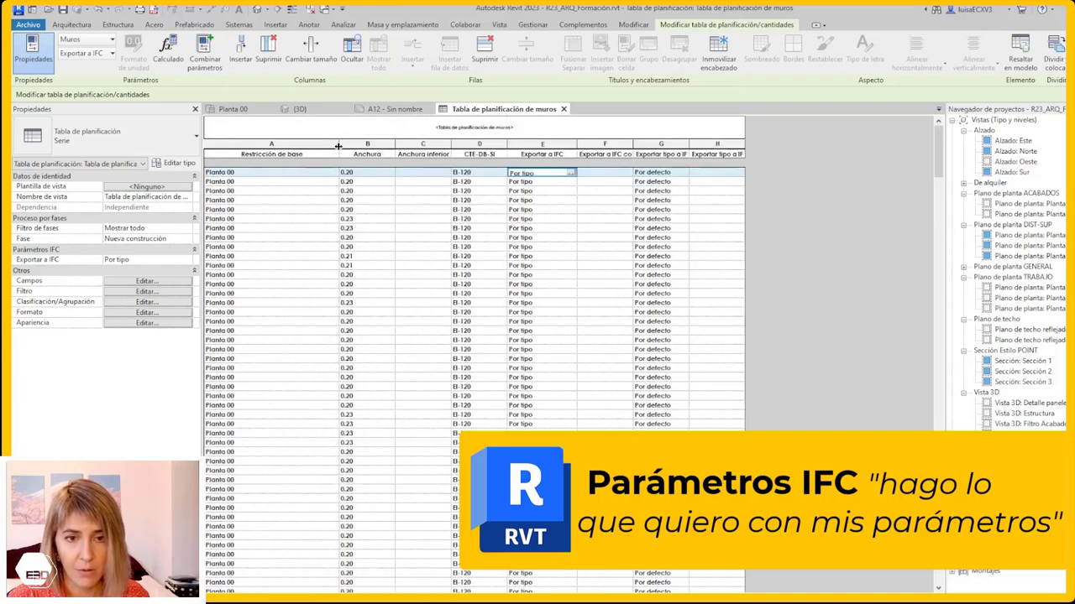
pyautogui.click(336, 145)
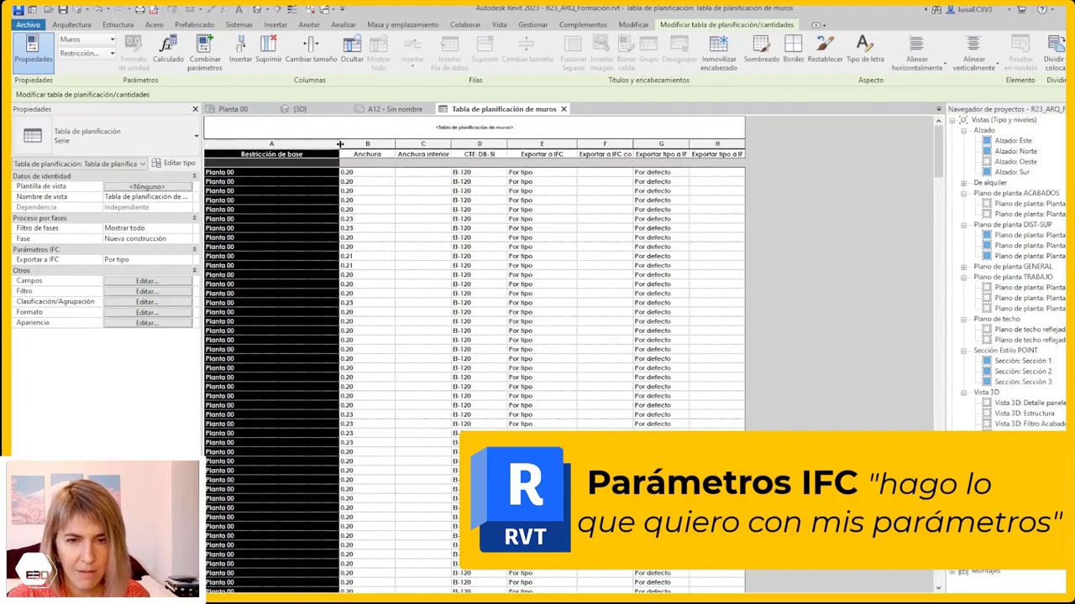
pyautogui.moveTo(340, 144); pyautogui.dragTo(306, 145)
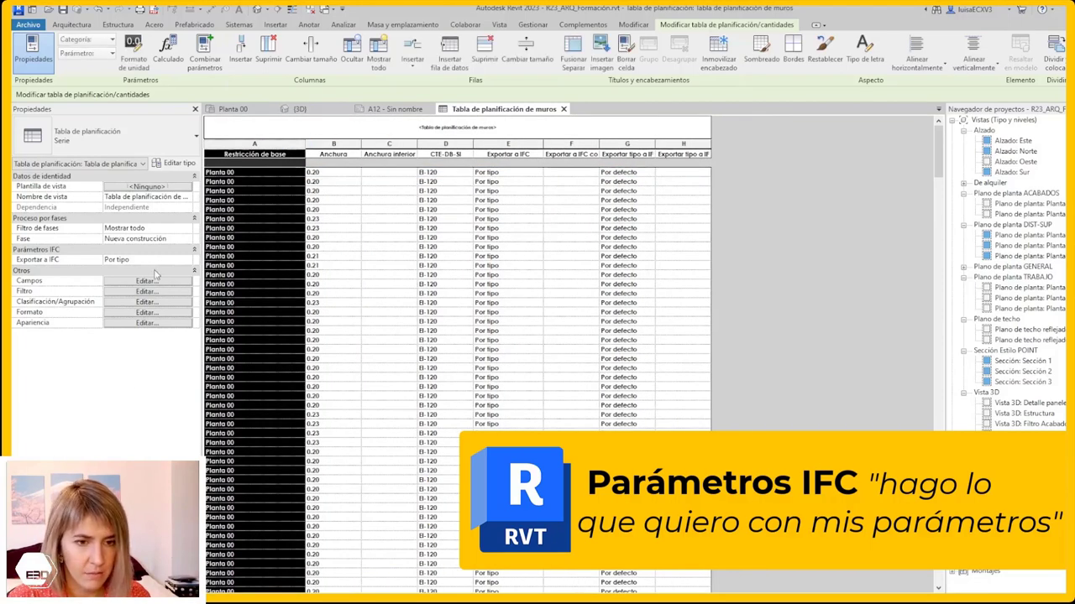
pyautogui.click(149, 281)
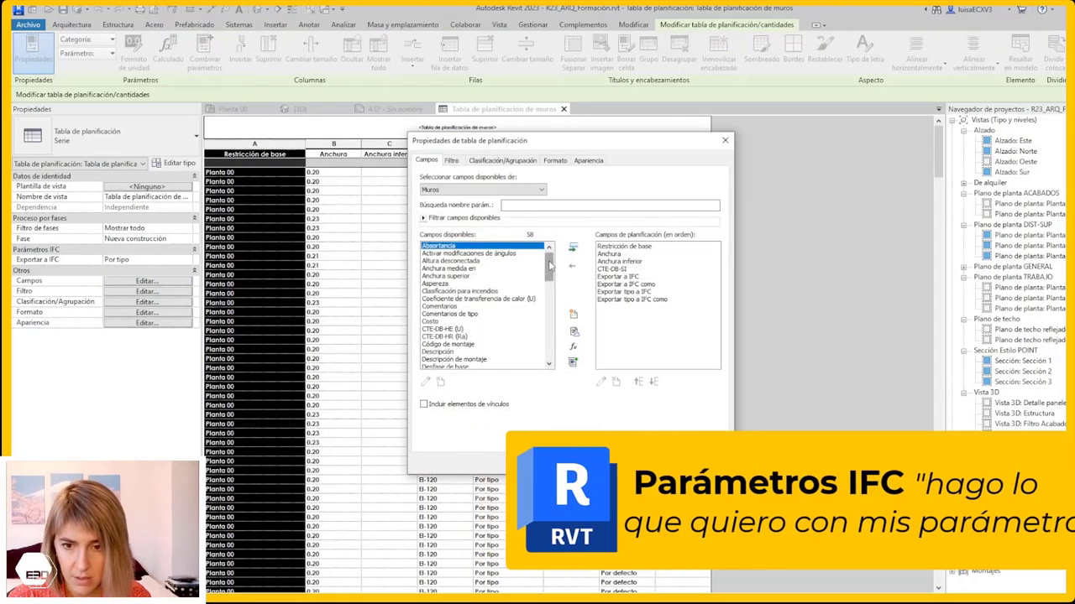
# Cancel the Schedule Properties dialog, leaving the eight-column wall schedule unchanged
pyautogui.moveTo(550, 266); pyautogui.dragTo(540, 341)
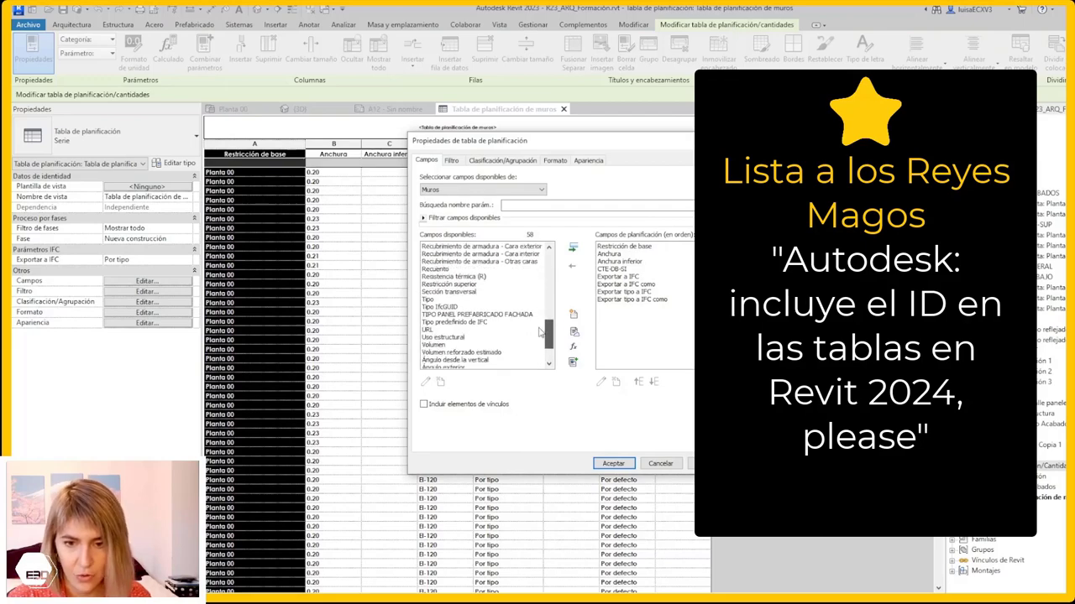
pyautogui.click(613, 463)
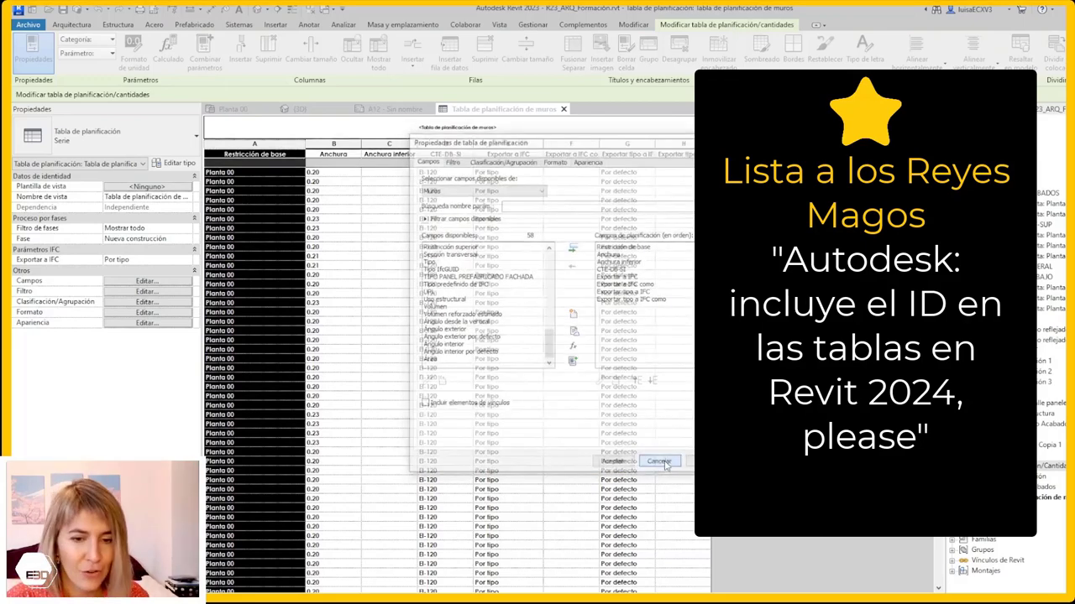
pyautogui.click(301, 277)
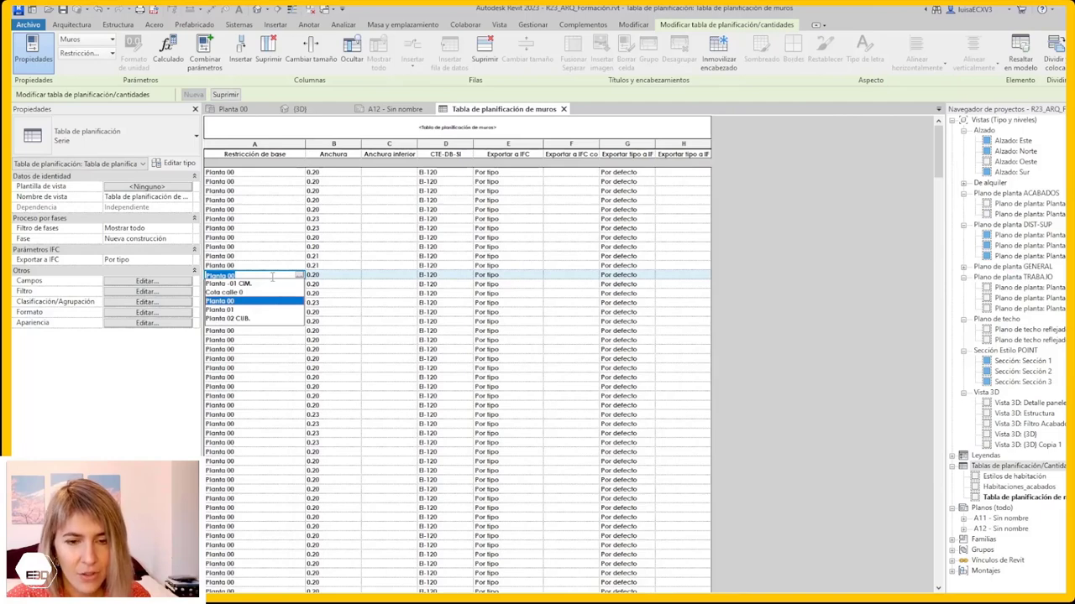
# Keep Planta 00 bases and Por tipo values, then widen the Exportar a IFC como column
pyautogui.click(777, 217)
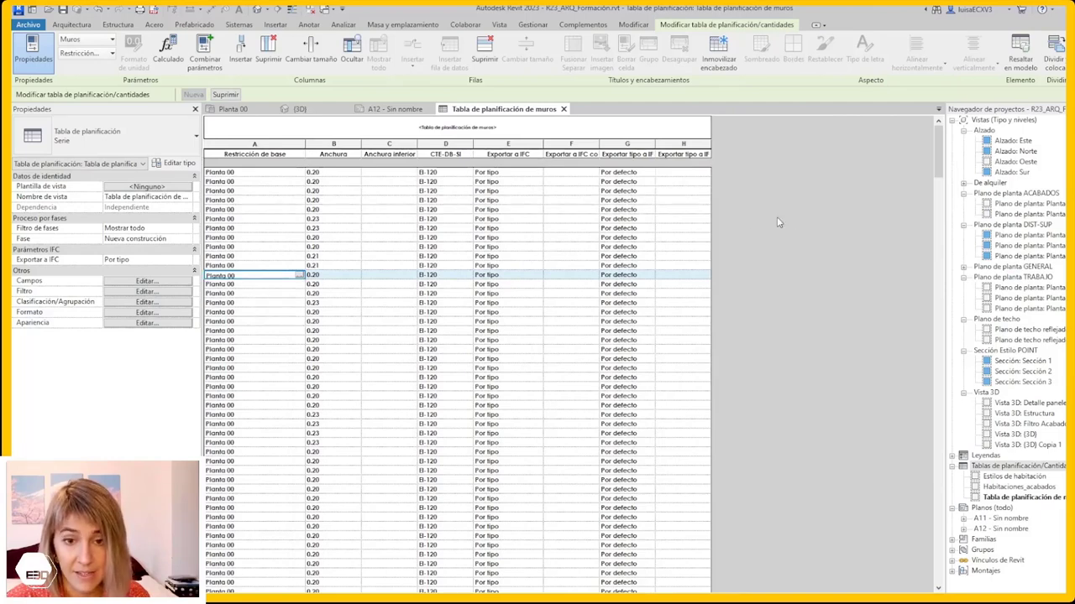
pyautogui.click(358, 278)
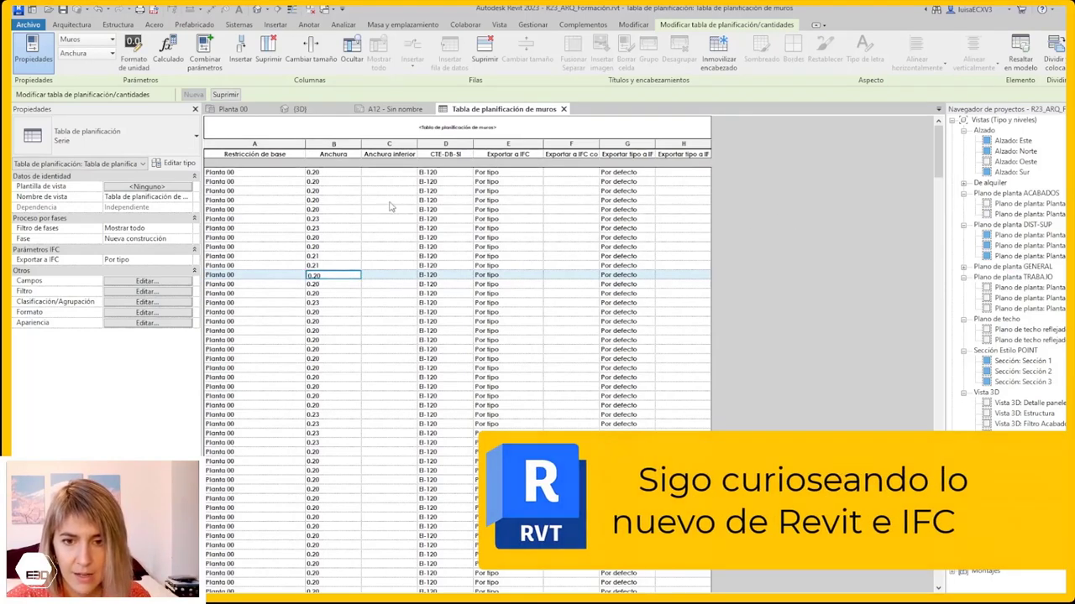
pyautogui.click(529, 173)
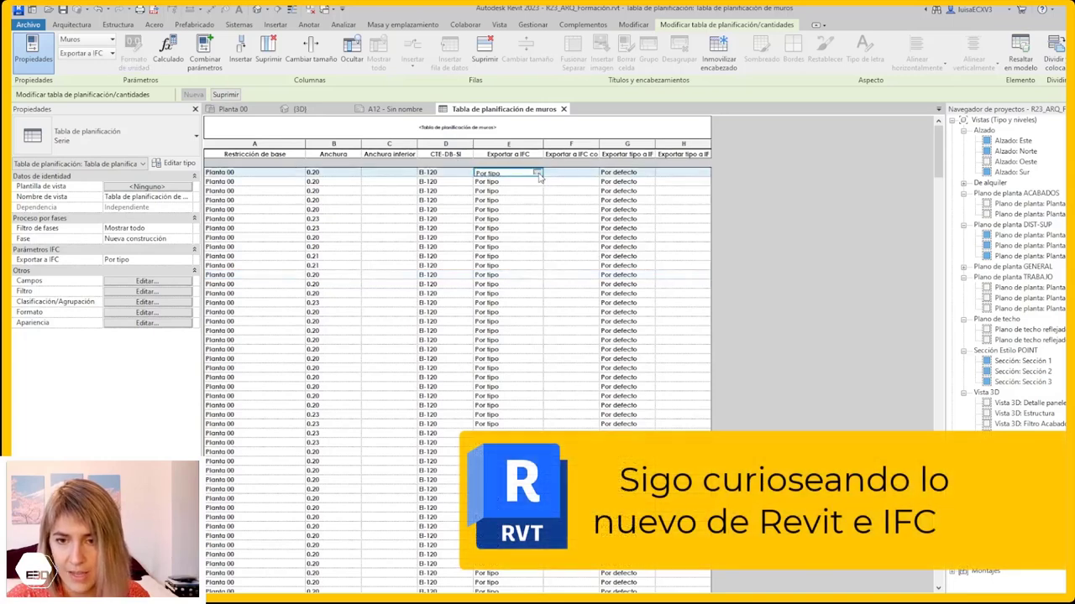
pyautogui.click(538, 173)
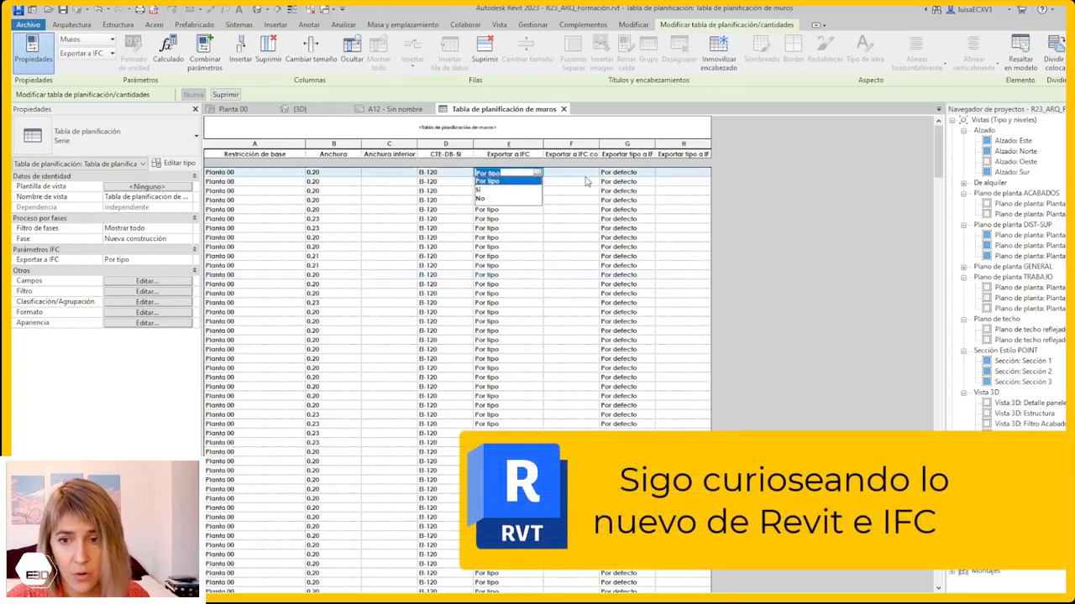
pyautogui.click(596, 173)
pyautogui.moveTo(601, 146); pyautogui.dragTo(639, 144)
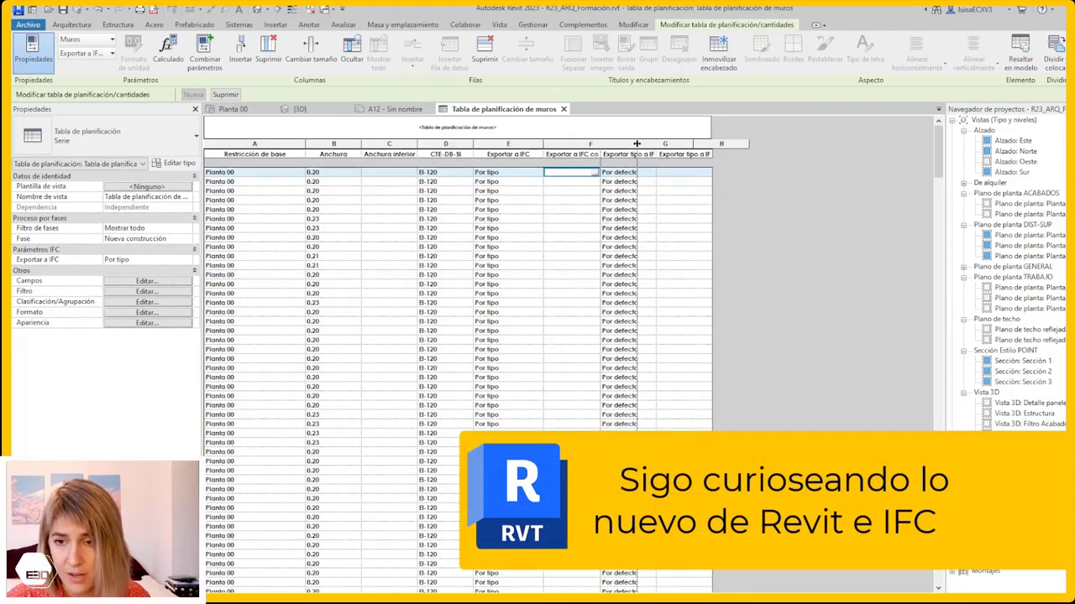
# Browse the IFC entity picker, searching 'wall' and trying IFC2X2_ADD1, then cancel without changes
pyautogui.click(634, 173)
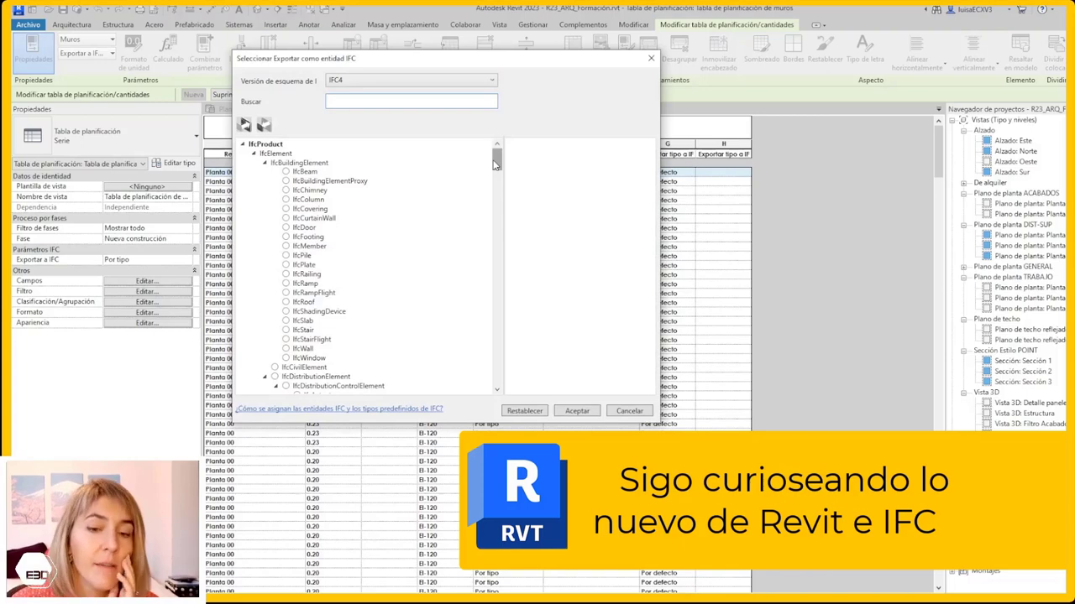
pyautogui.moveTo(497, 165); pyautogui.dragTo(494, 157)
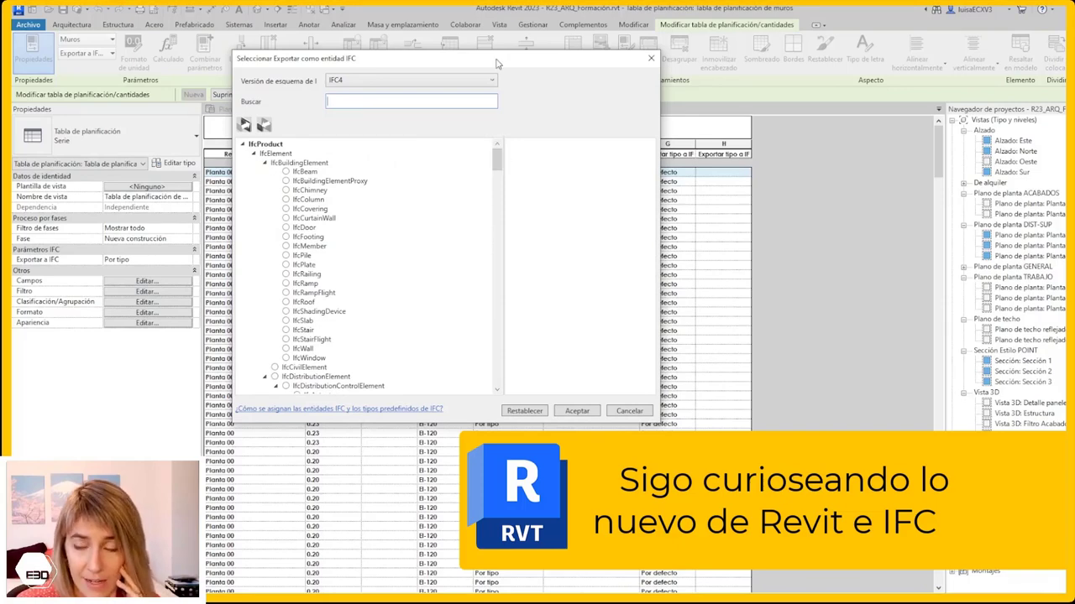
pyautogui.moveTo(494, 65); pyautogui.dragTo(912, 45)
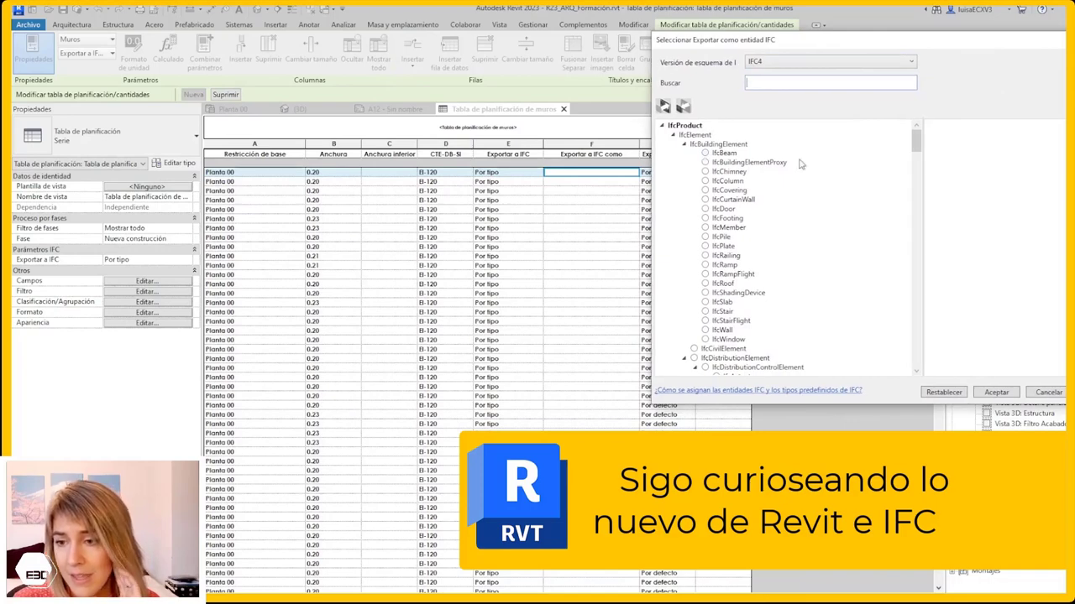
pyautogui.scroll(-1, 917, 139)
pyautogui.scroll(-1, 917, 138)
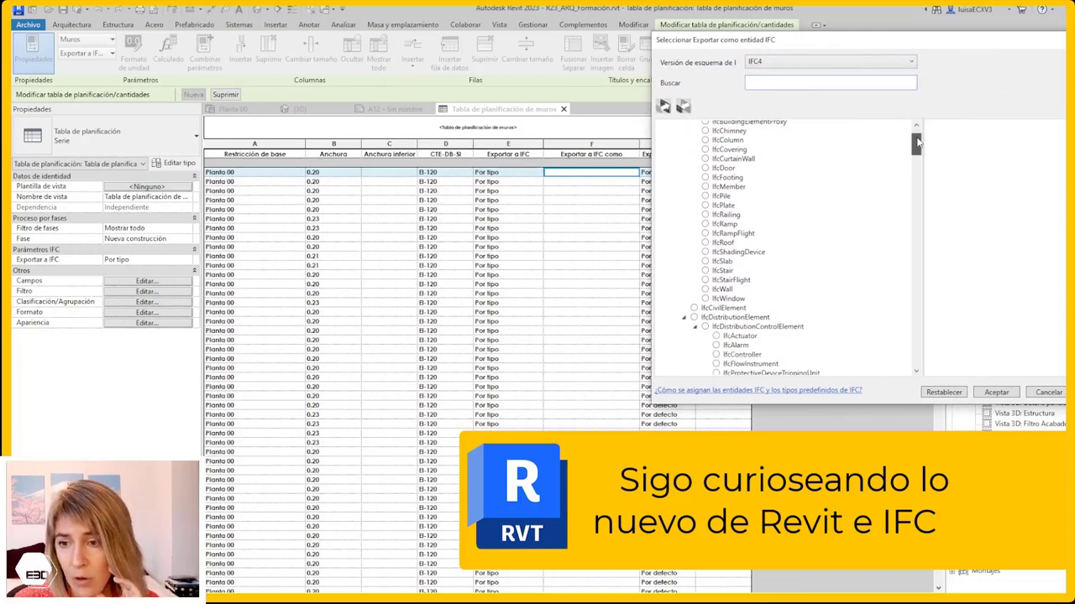
pyautogui.write('wall')
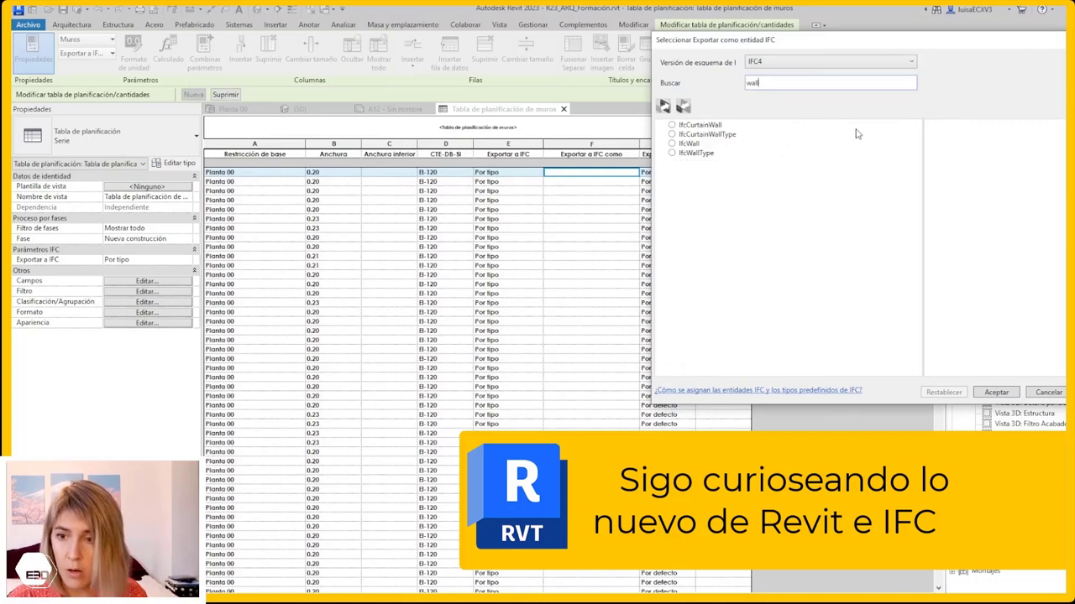
pyautogui.click(676, 144)
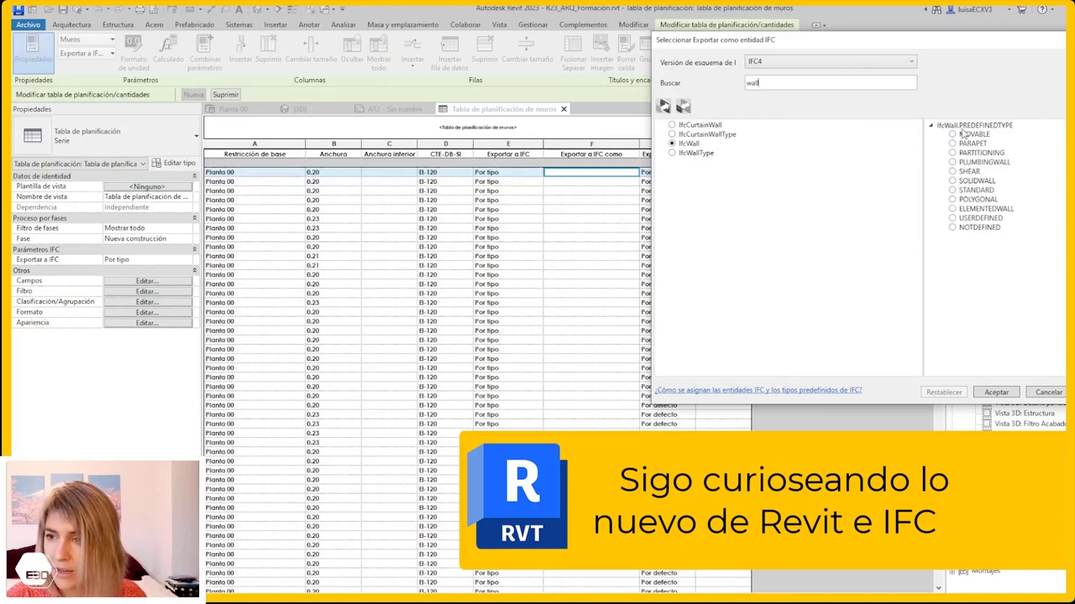
pyautogui.click(792, 65)
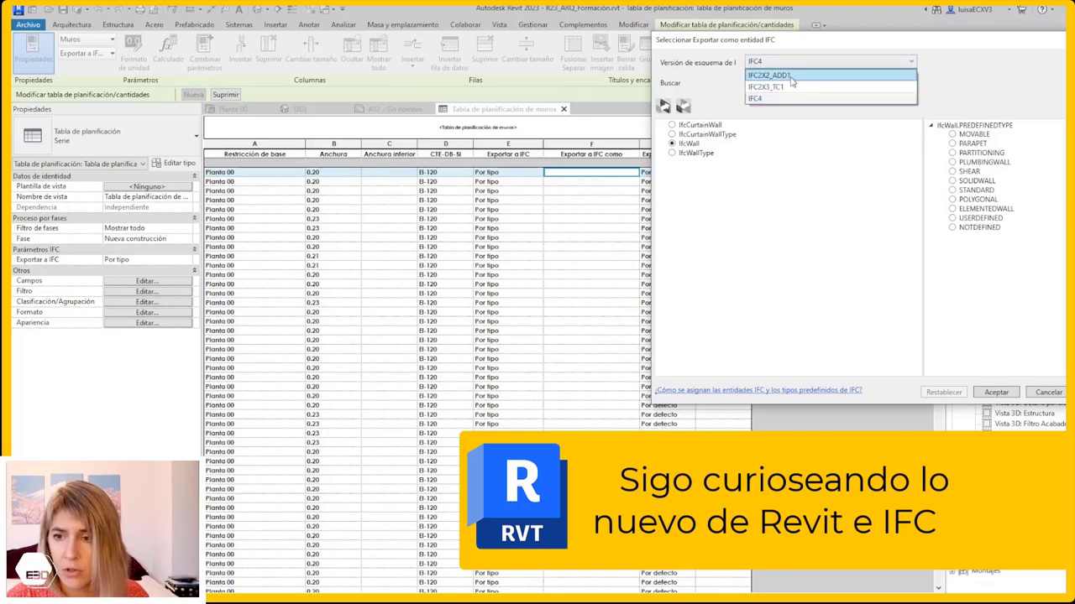
pyautogui.click(792, 77)
pyautogui.scroll(-3, 794, 171)
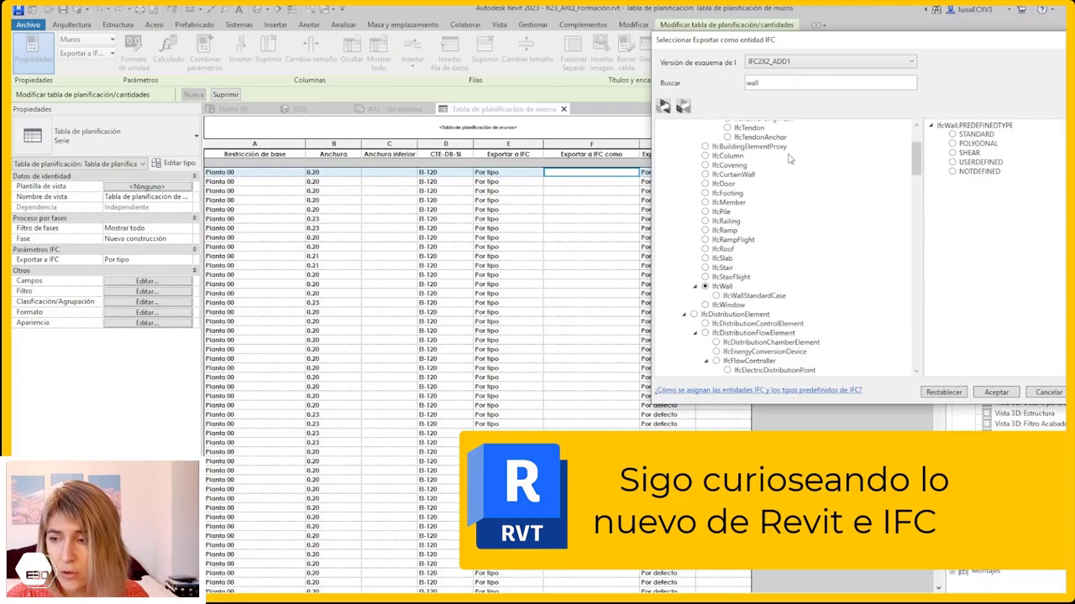
pyautogui.click(1044, 392)
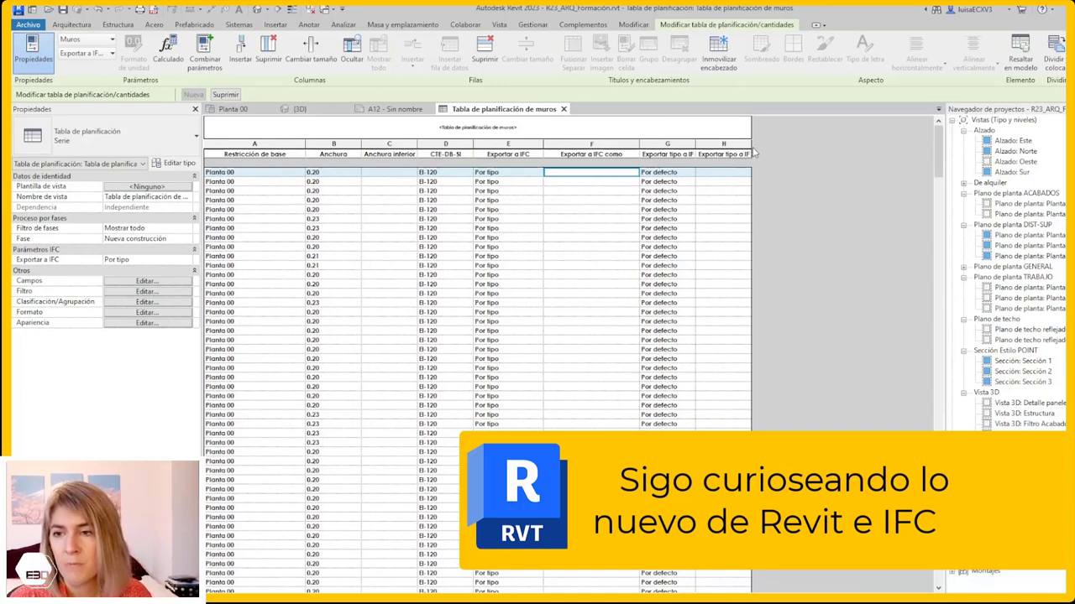
# Widen the Exportar tipo a IFC como column and open its IFC entity picker
pyautogui.moveTo(750, 146); pyautogui.dragTo(802, 152)
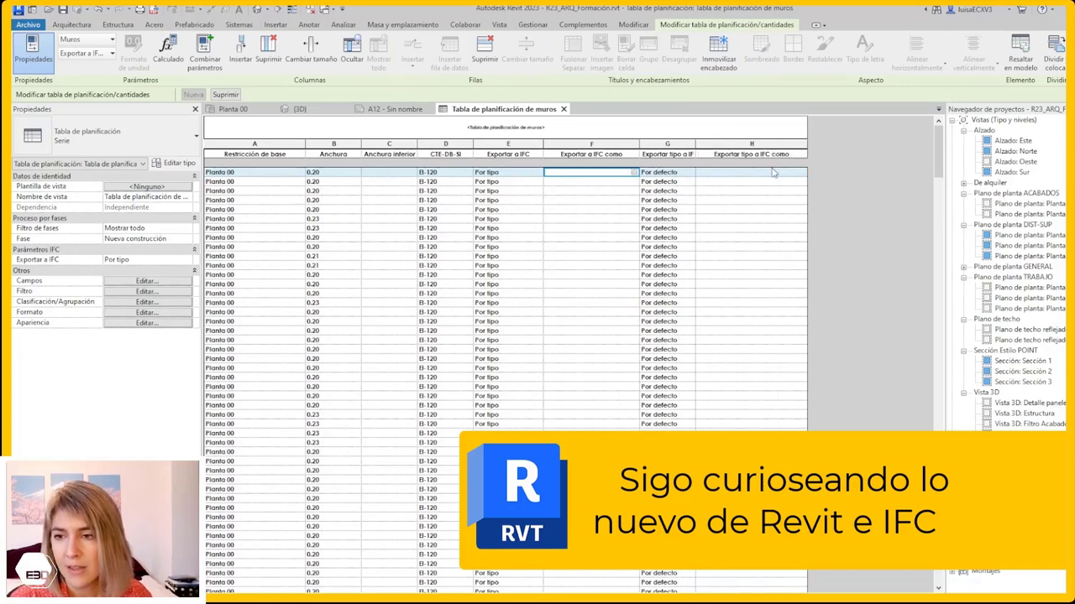
pyautogui.click(772, 172)
pyautogui.click(802, 173)
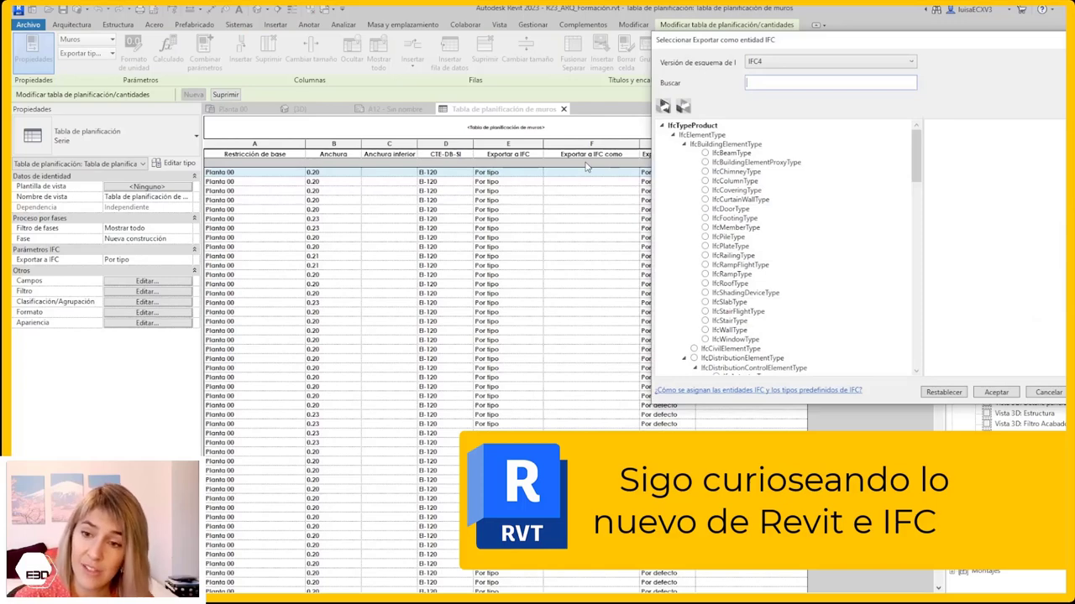
# Expand IfcElementType, then open the Mejoras page of the Revit 2023 release notes
pyautogui.scroll(-3, 738, 176)
pyautogui.scroll(3, 717, 191)
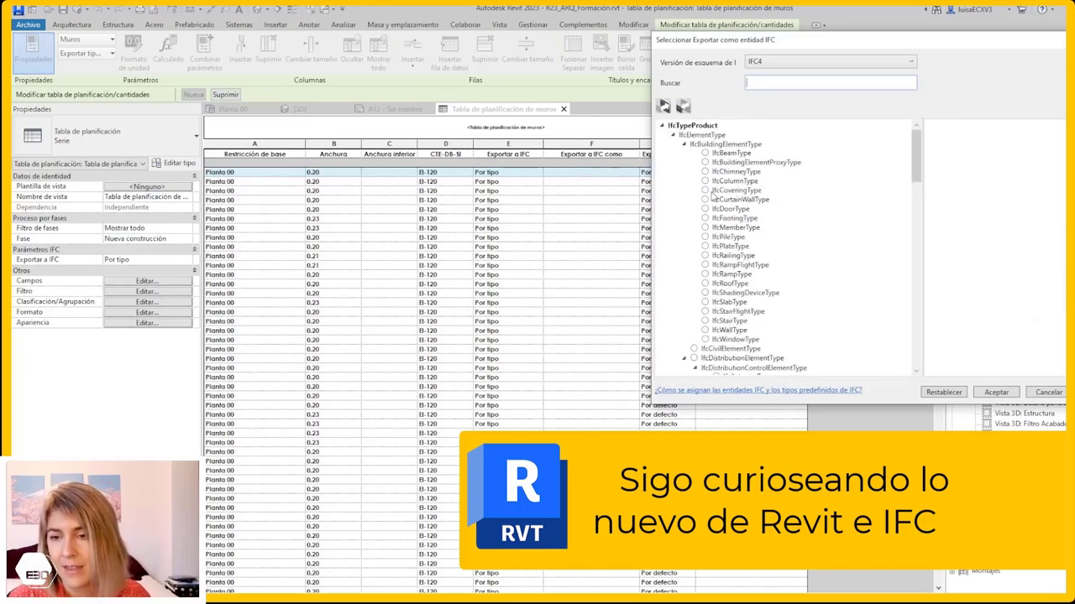
pyautogui.click(675, 141)
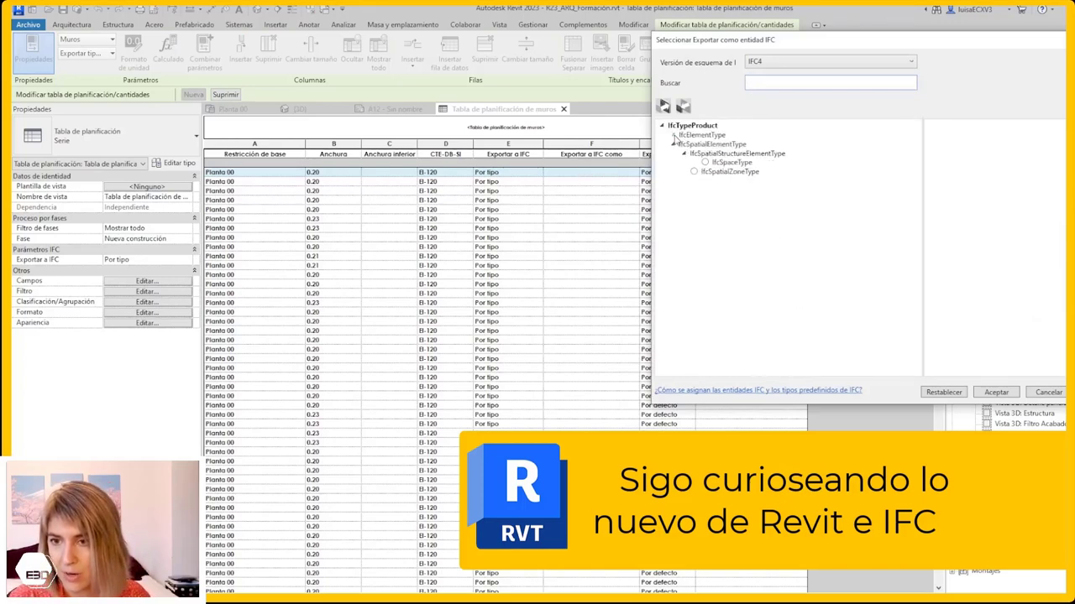
pyautogui.click(672, 134)
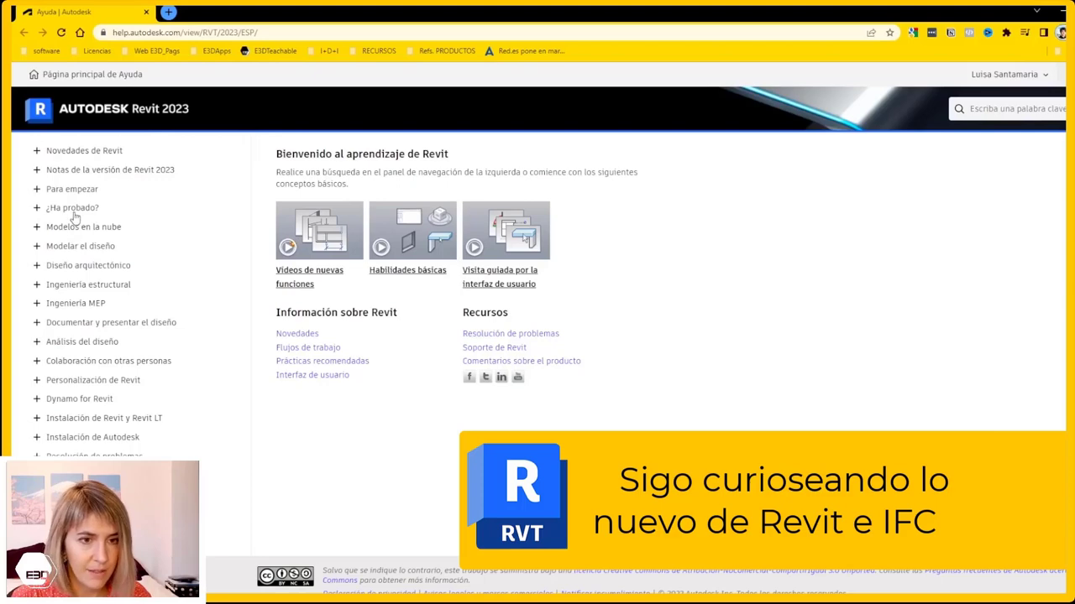
pyautogui.click(74, 170)
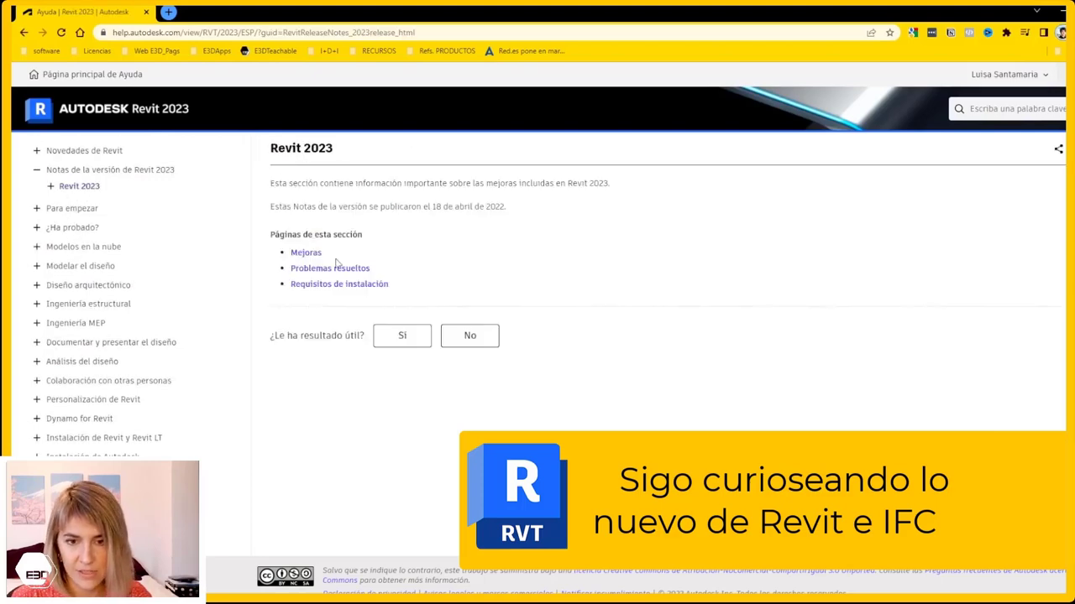
pyautogui.click(305, 252)
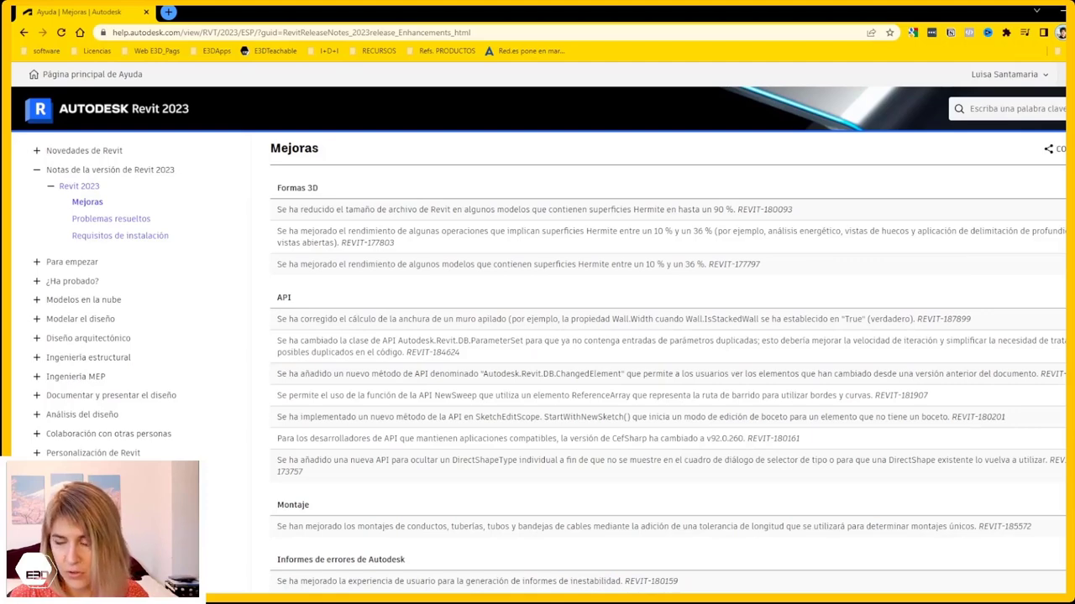
# Scroll into the Mejoras notes and briefly highlight a line of text
pyautogui.scroll(-2, 667, 353)
pyautogui.scroll(-1, 667, 353)
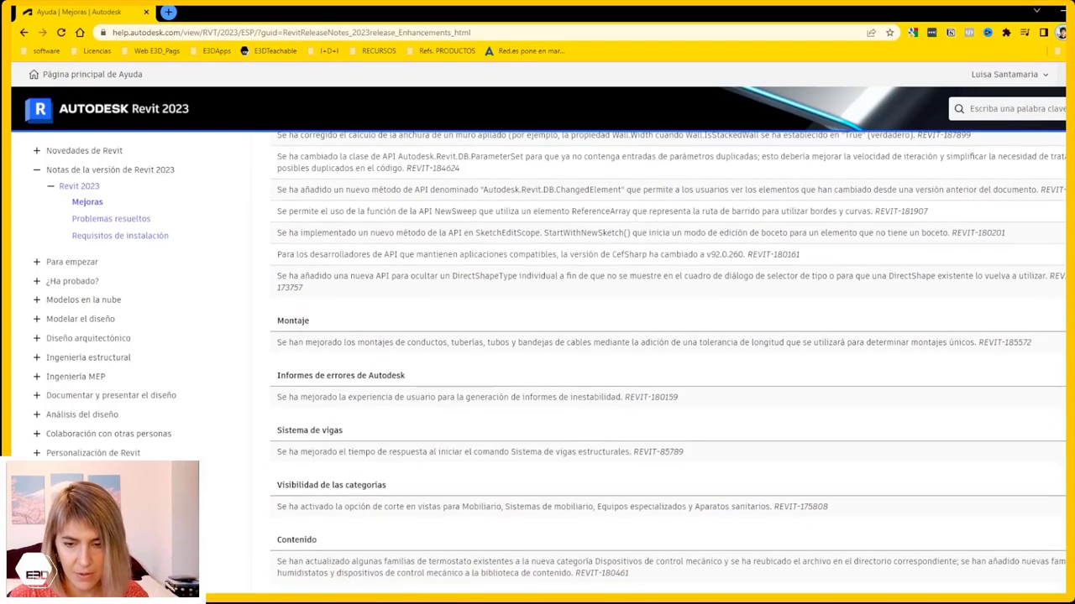
pyautogui.scroll(-5, 667, 352)
pyautogui.moveTo(304, 171); pyautogui.dragTo(846, 177)
pyautogui.click(809, 175)
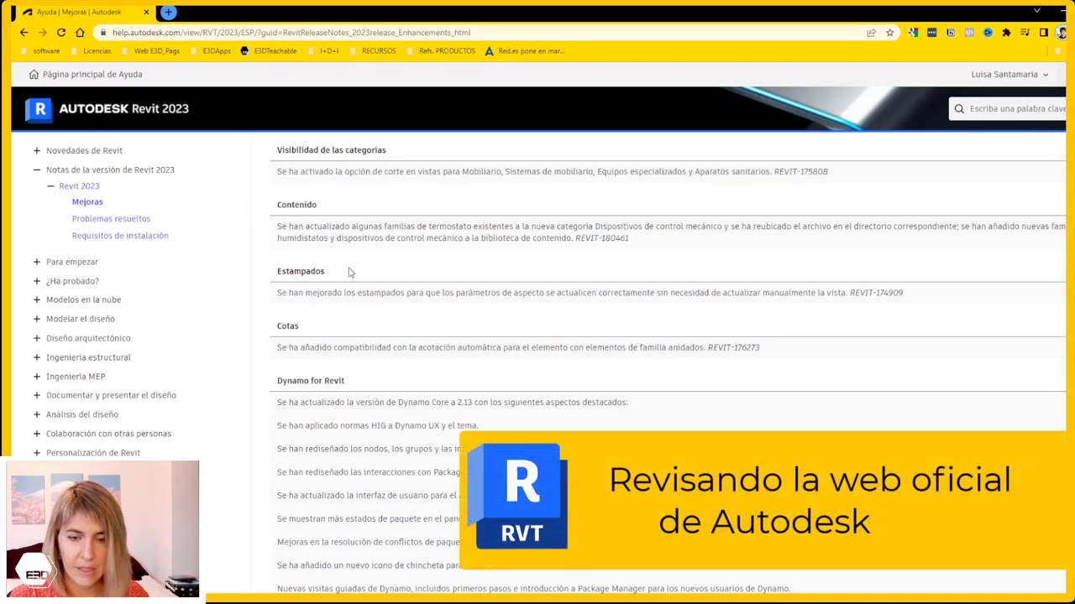
# Scroll further down the Revit 2023 enhancements to the IFC notes
pyautogui.scroll(-3, 350, 271)
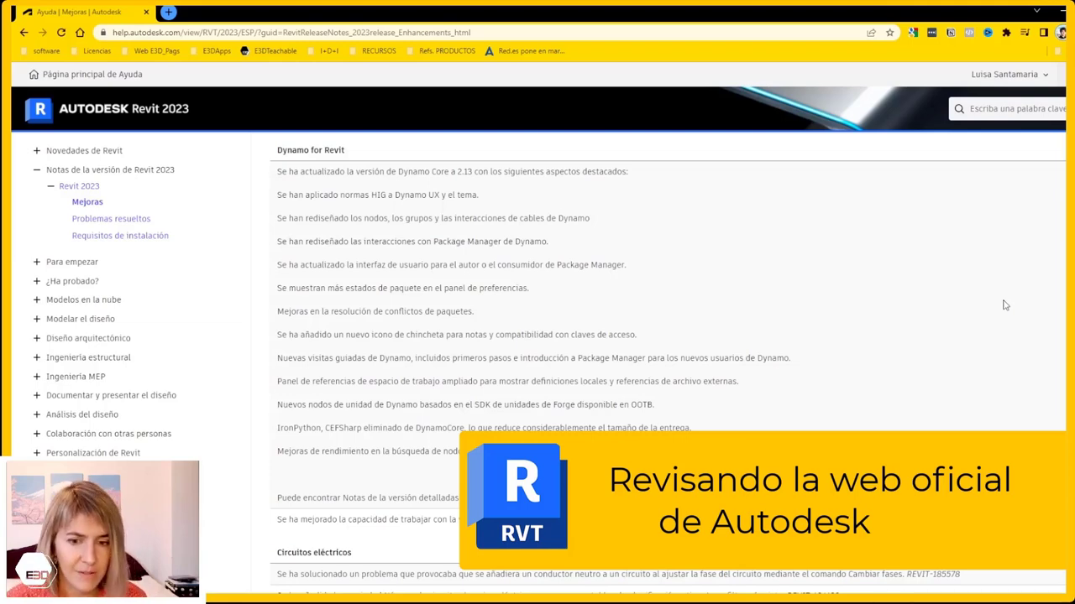
pyautogui.scroll(-1, 663, 361)
pyautogui.scroll(-2, 663, 361)
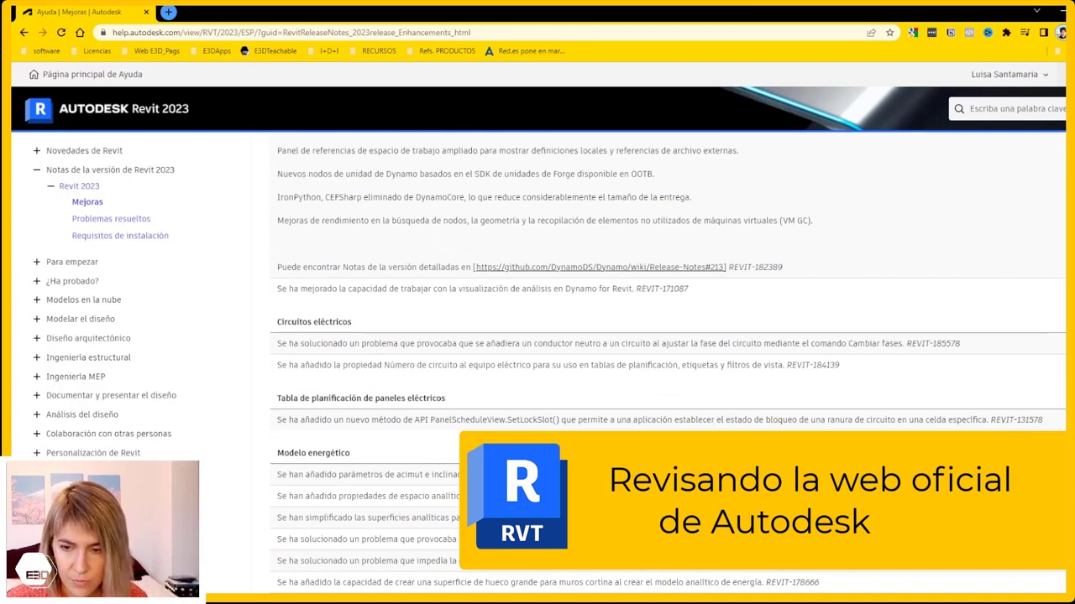
pyautogui.scroll(-1, 663, 361)
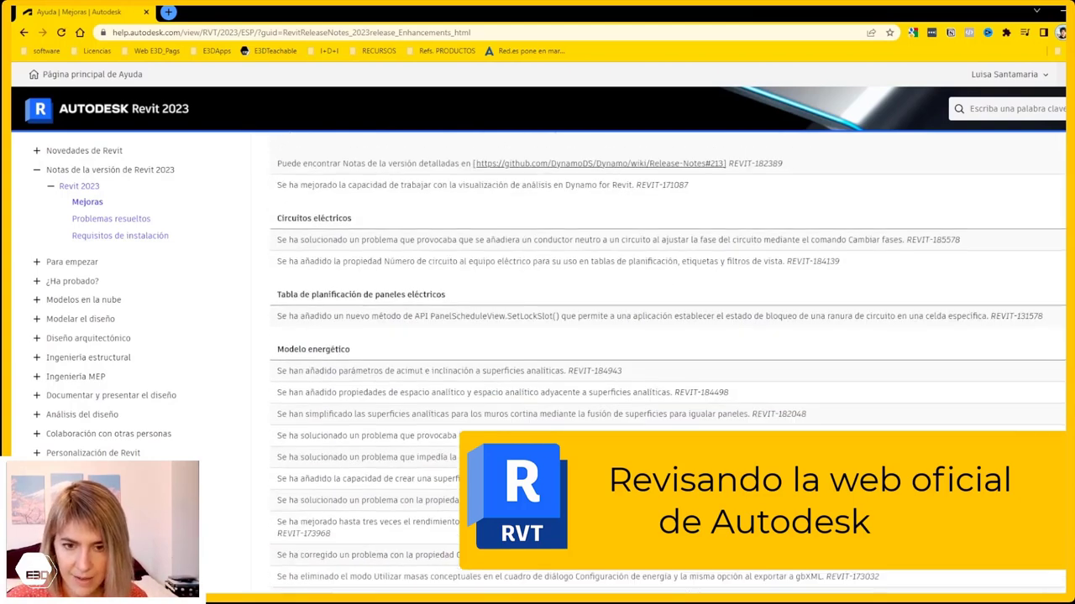
pyautogui.scroll(-1, 664, 361)
pyautogui.scroll(-1, 664, 361)
pyautogui.scroll(-3, 663, 361)
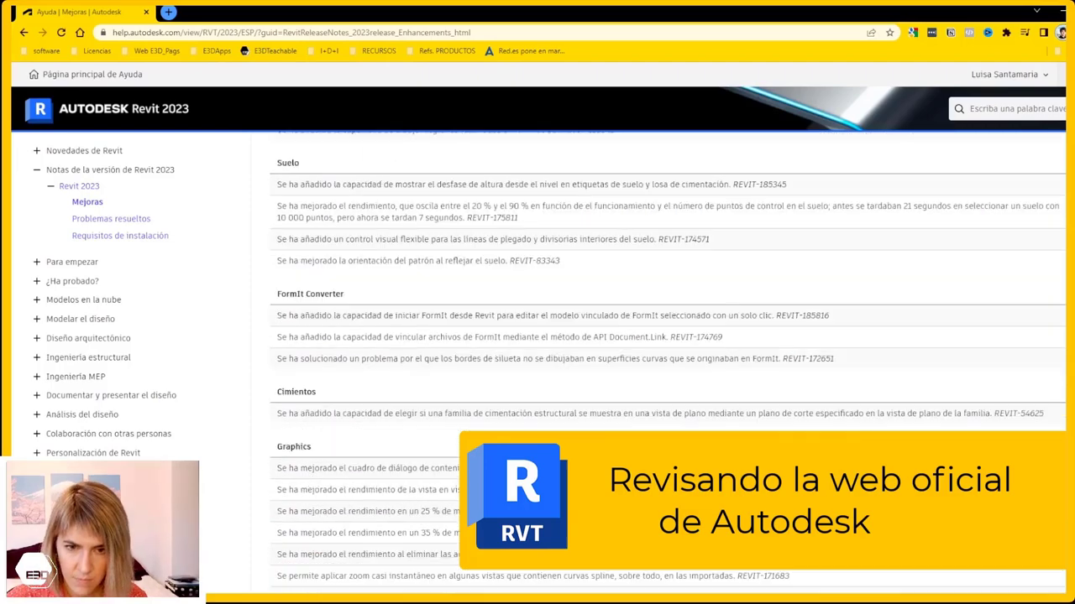
pyautogui.scroll(-1, 664, 361)
pyautogui.scroll(-2, 663, 361)
pyautogui.scroll(-1, 663, 361)
pyautogui.scroll(-1, 663, 361)
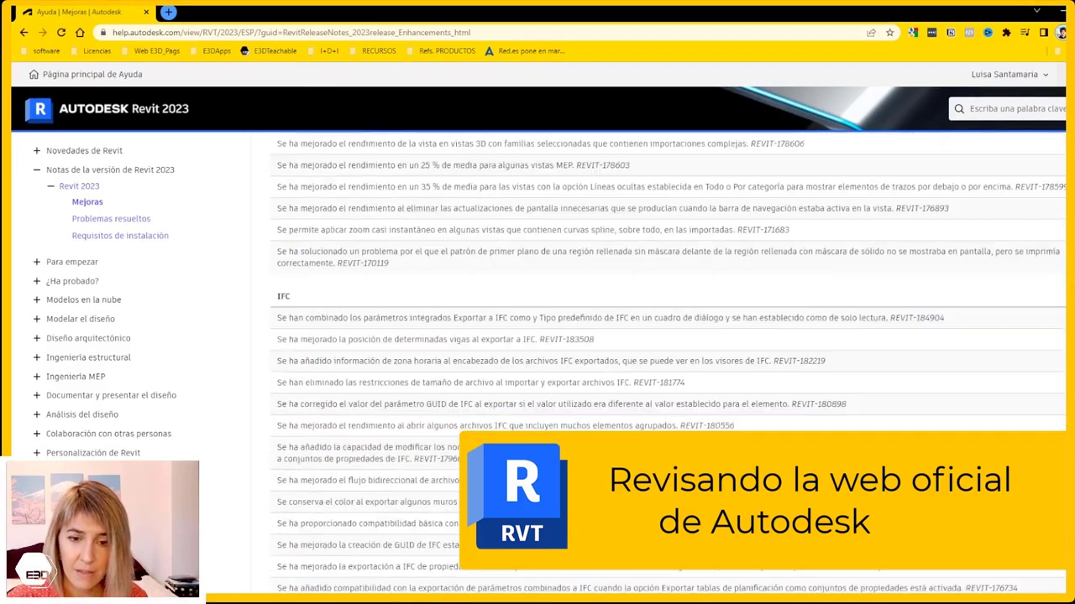
pyautogui.scroll(-1, 664, 361)
pyautogui.scroll(-2, 663, 361)
pyautogui.scroll(2, 663, 361)
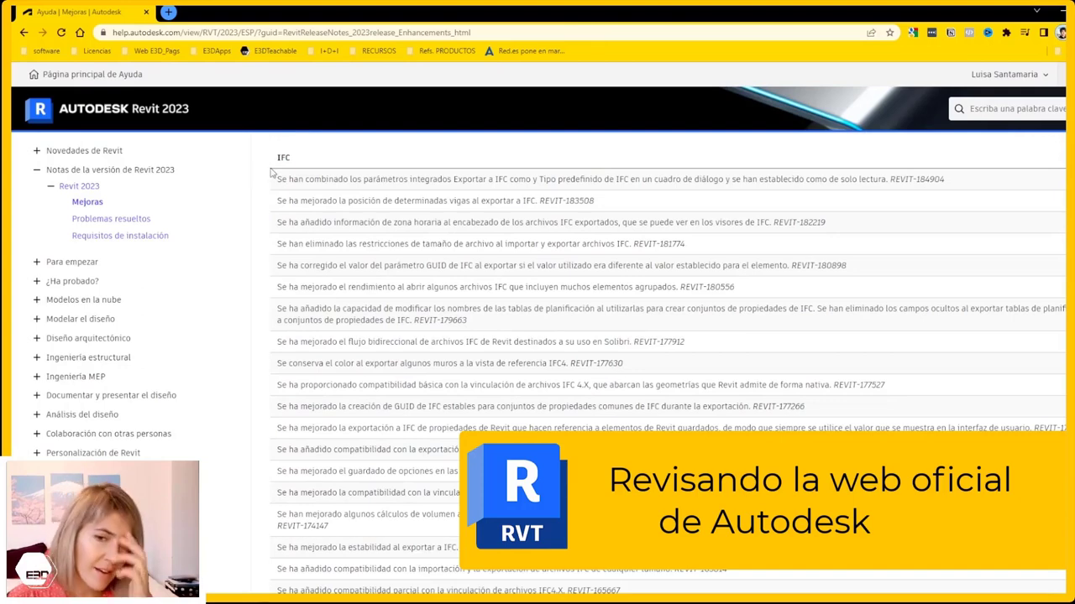
# Highlight the IFC notes on time-zone headers, GUID correction and renamed schedule property sets
pyautogui.moveTo(271, 154)
pyautogui.mouseDown()
pyautogui.moveTo(321, 193)
pyautogui.moveTo(555, 182)
pyautogui.mouseUp()
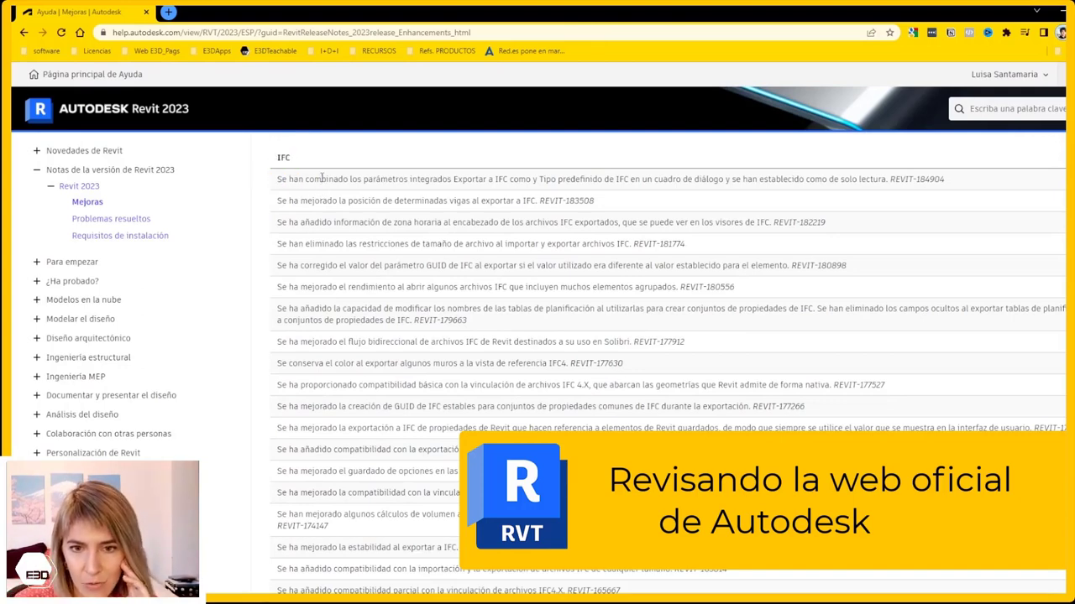
pyautogui.click(466, 199)
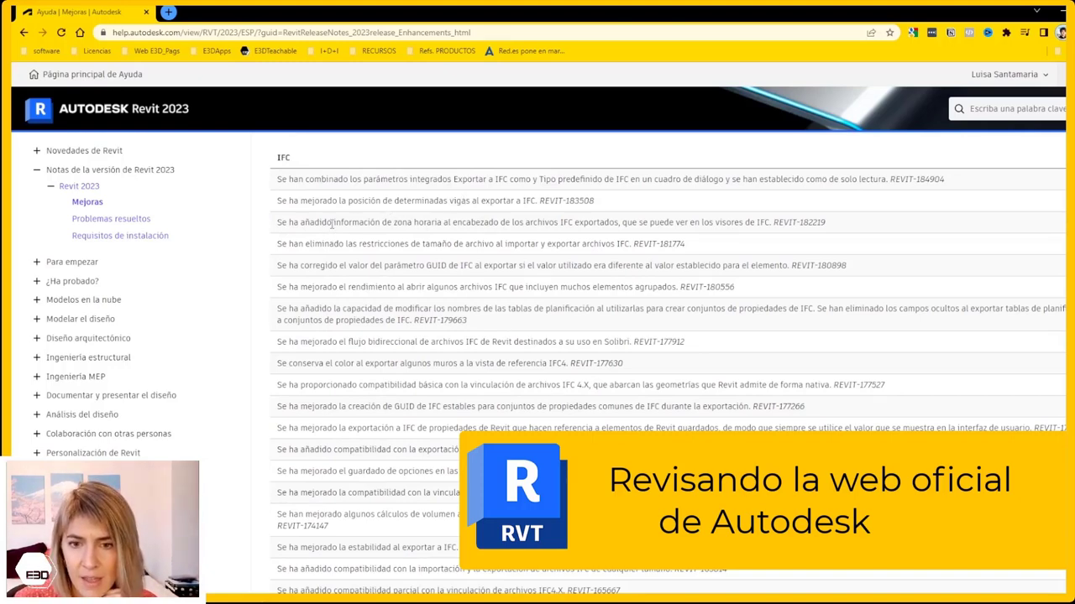
pyautogui.moveTo(332, 223); pyautogui.dragTo(334, 242)
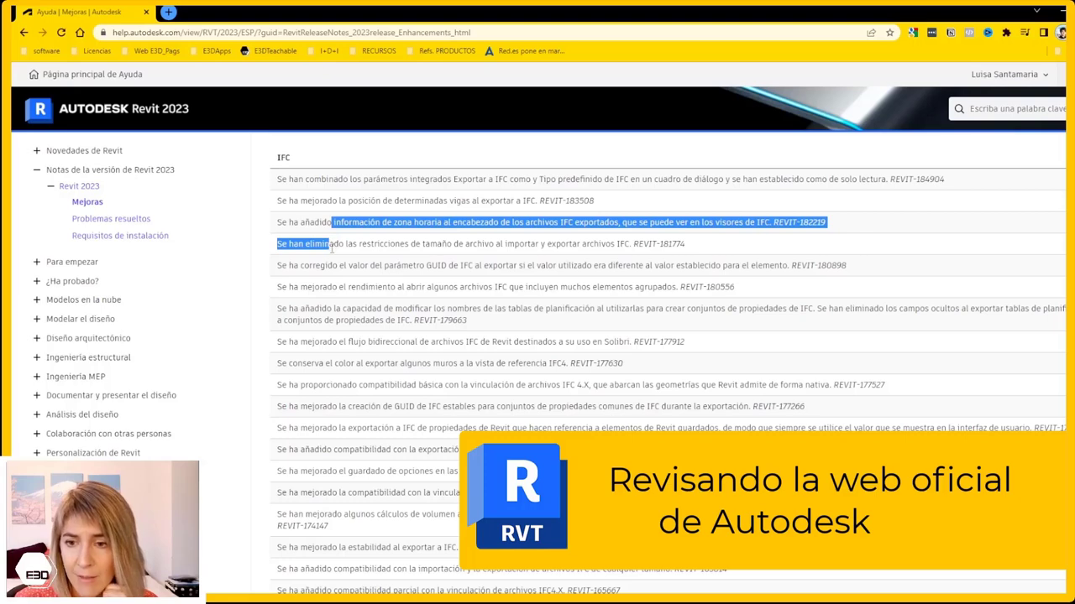
pyautogui.click(290, 286)
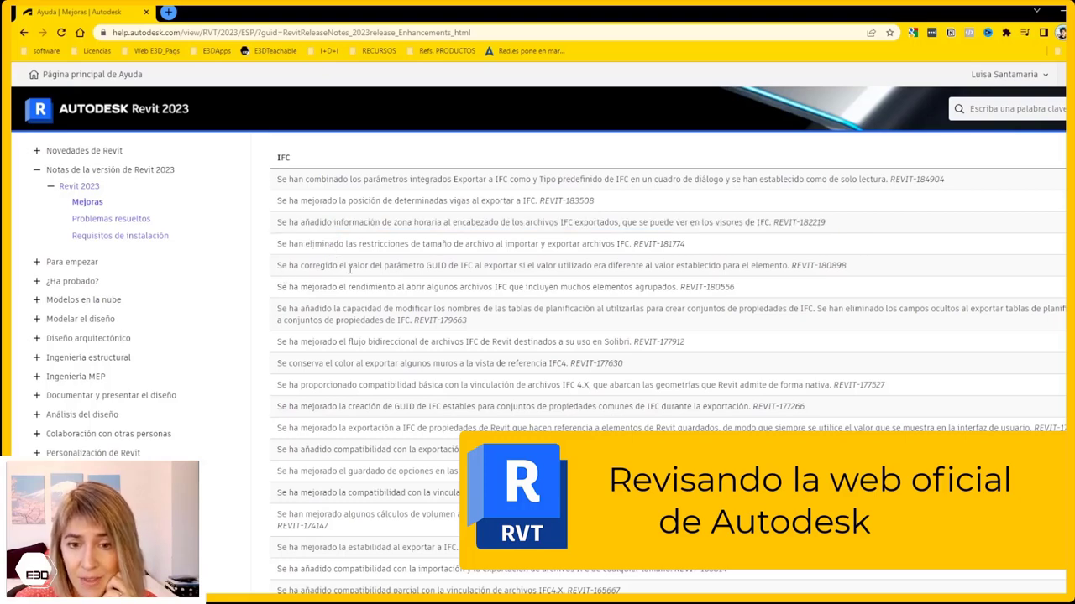
pyautogui.moveTo(282, 273); pyautogui.dragTo(773, 267)
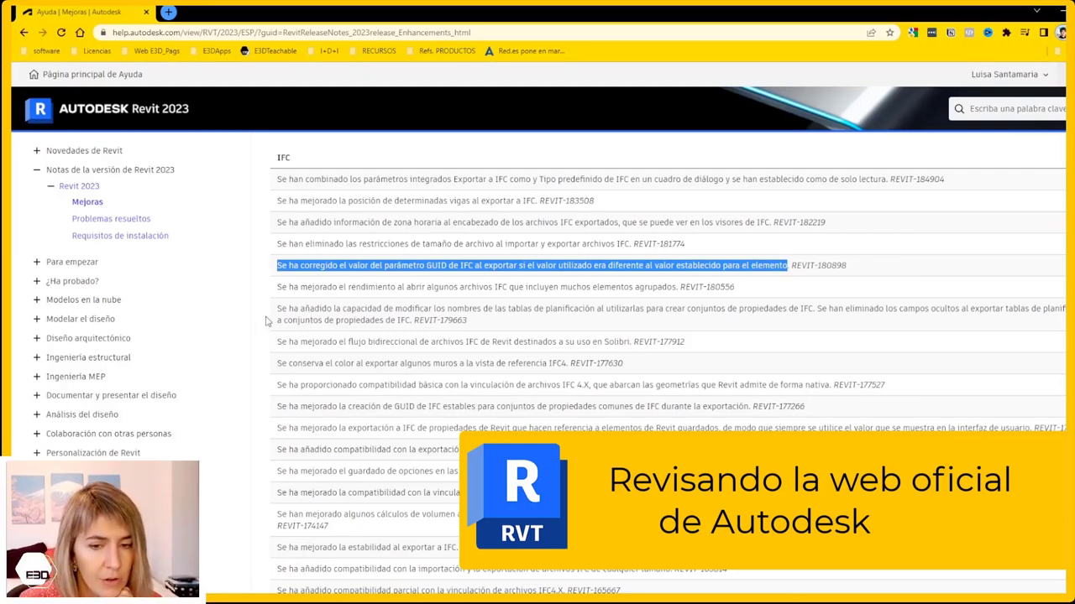
pyautogui.moveTo(275, 316); pyautogui.dragTo(287, 327)
pyautogui.click(287, 330)
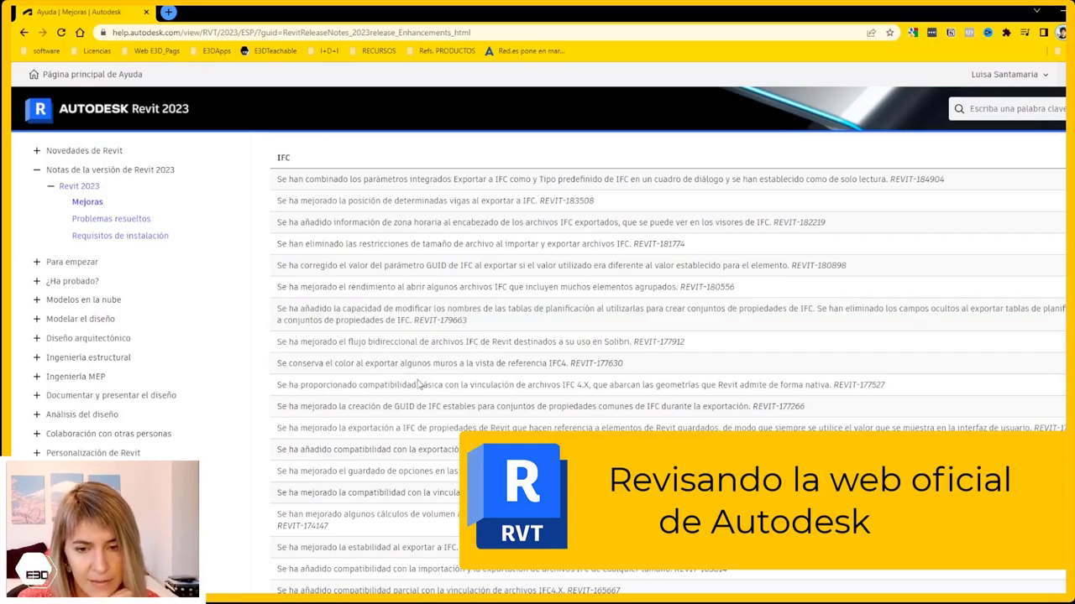
# Scroll down to the Importar/vincular Rhino note and briefly highlight it
pyautogui.scroll(-1, 391, 380)
pyautogui.scroll(-2, 391, 380)
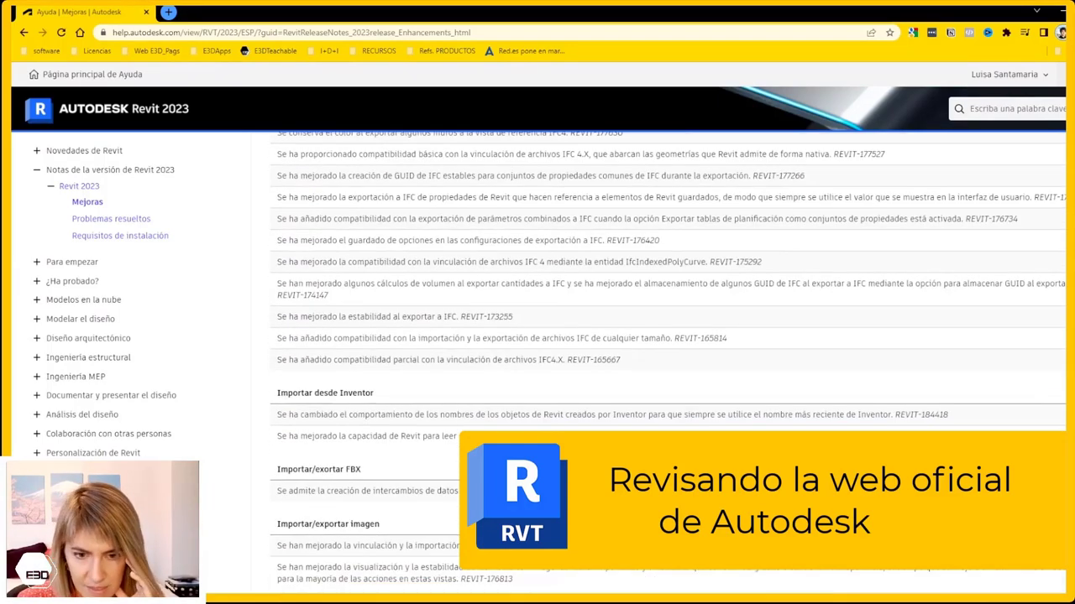
pyautogui.scroll(-2, 391, 380)
pyautogui.scroll(-1, 391, 380)
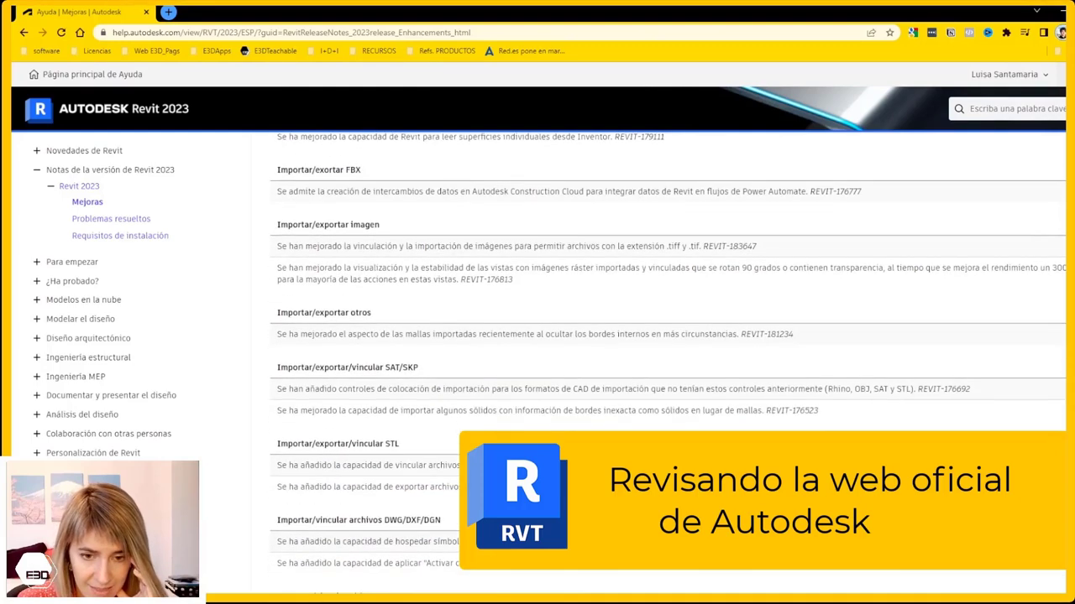
pyautogui.scroll(-2, 392, 380)
pyautogui.scroll(-2, 391, 381)
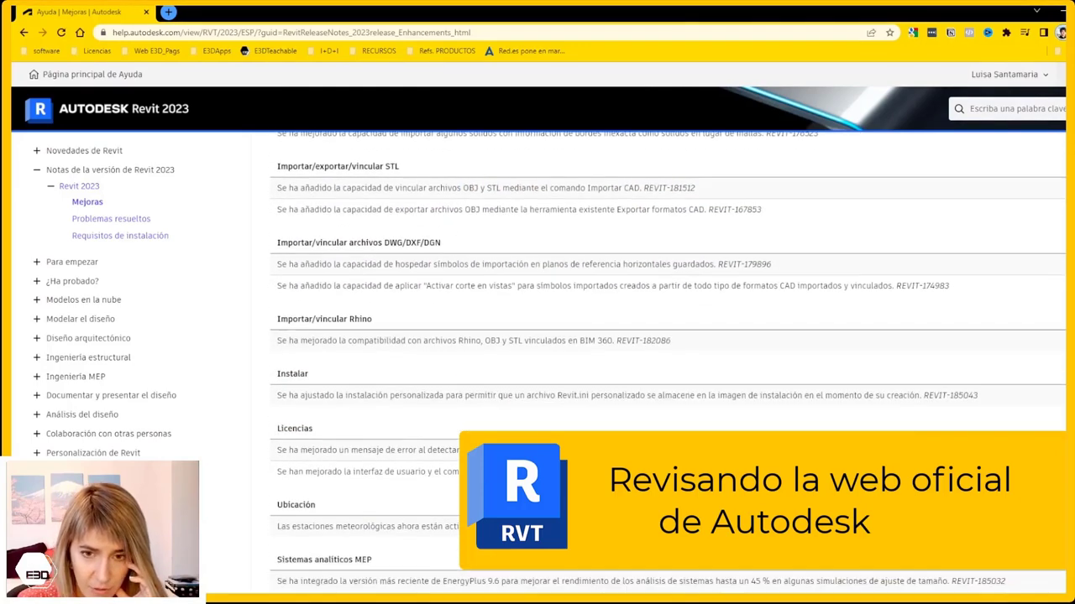
pyautogui.scroll(-2, 392, 381)
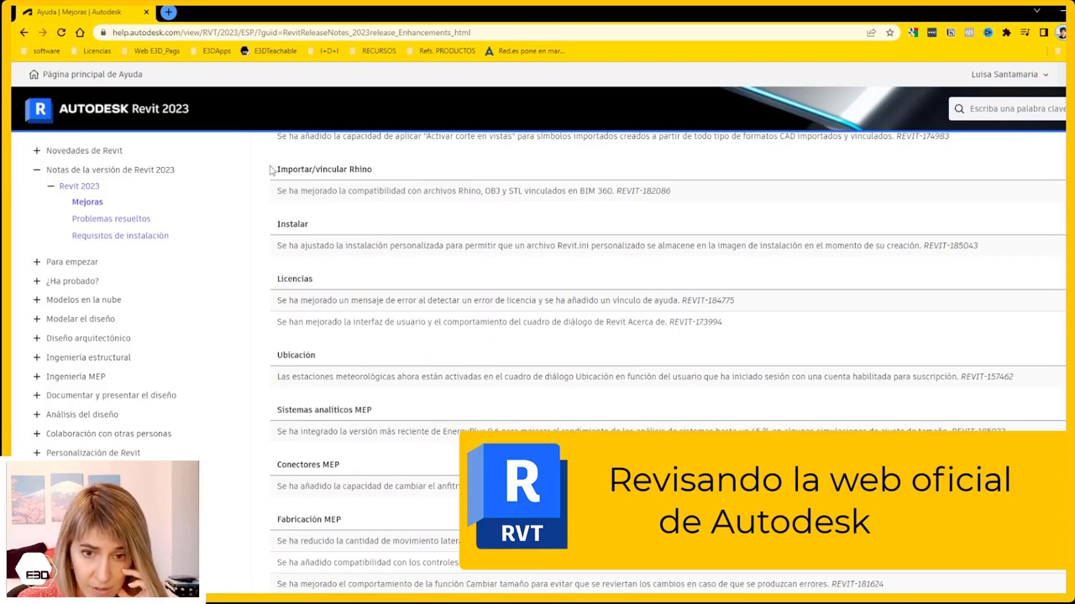
pyautogui.moveTo(271, 168); pyautogui.dragTo(682, 198)
pyautogui.click(676, 198)
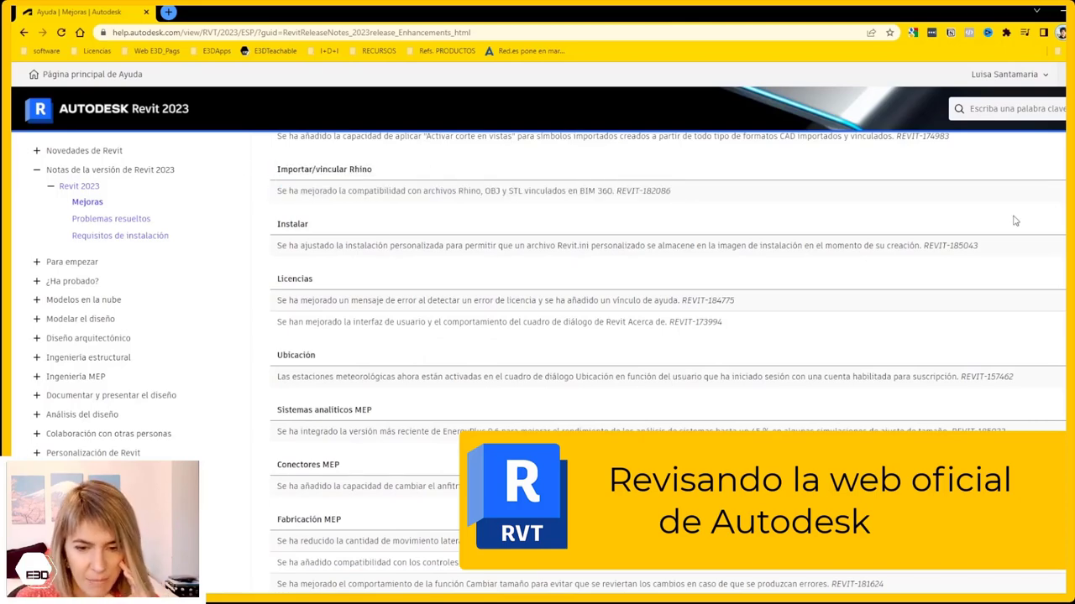
# Scroll on to the MEP fabrication and materials sections of the release notes
pyautogui.scroll(-2, 537, 361)
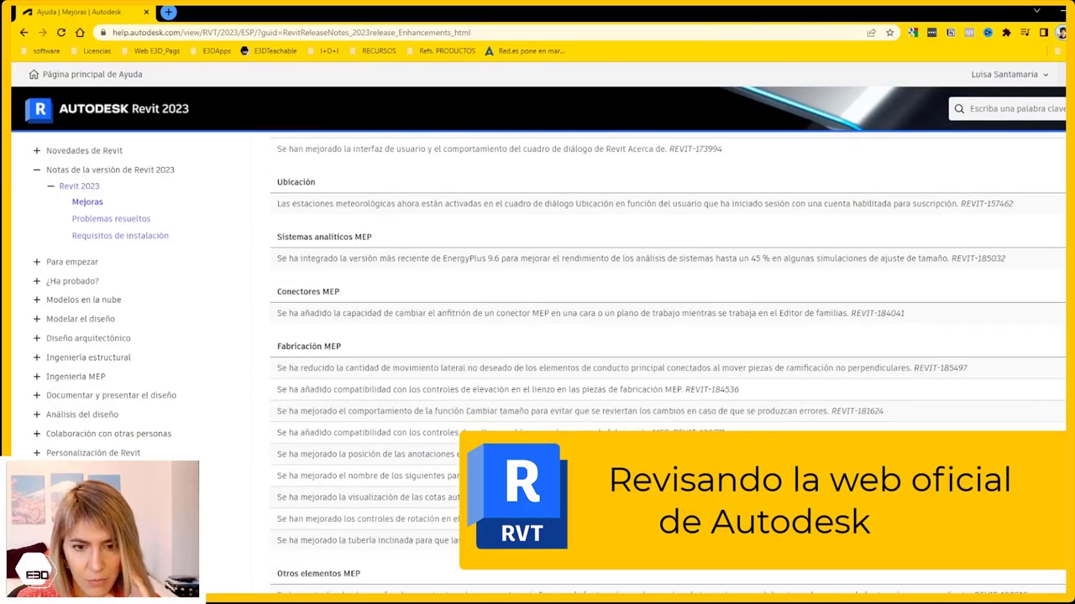
pyautogui.scroll(-3, 538, 361)
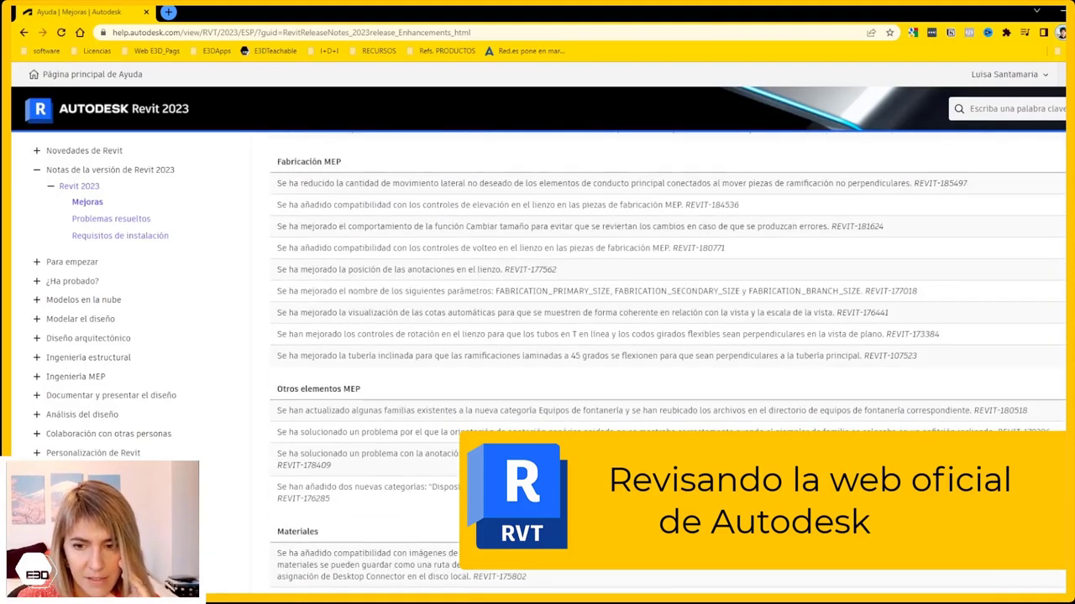
pyautogui.scroll(-1, 649, 220)
pyautogui.scroll(-4, 649, 221)
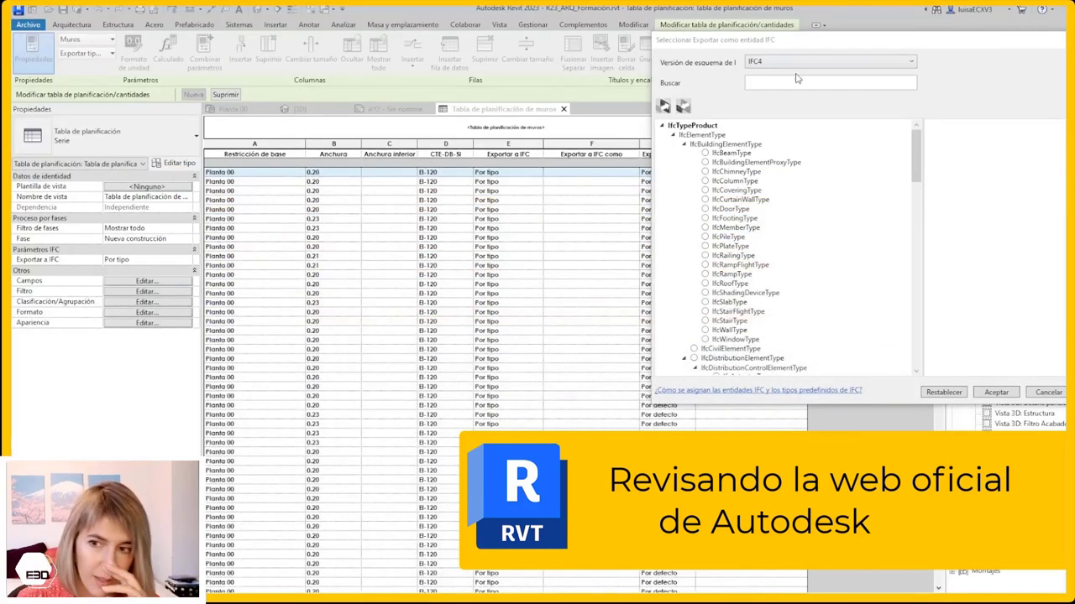
# Set the first wall row's Exportar a IFC como to IfcWall via a 'wall' search, then edit Campos
pyautogui.press('Escape')
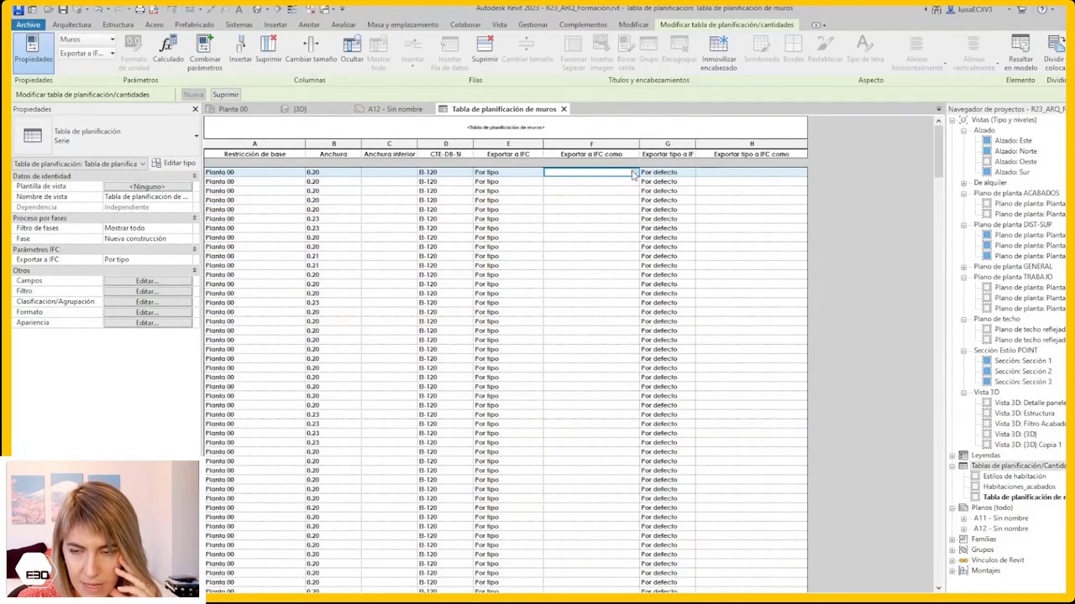
pyautogui.click(634, 172)
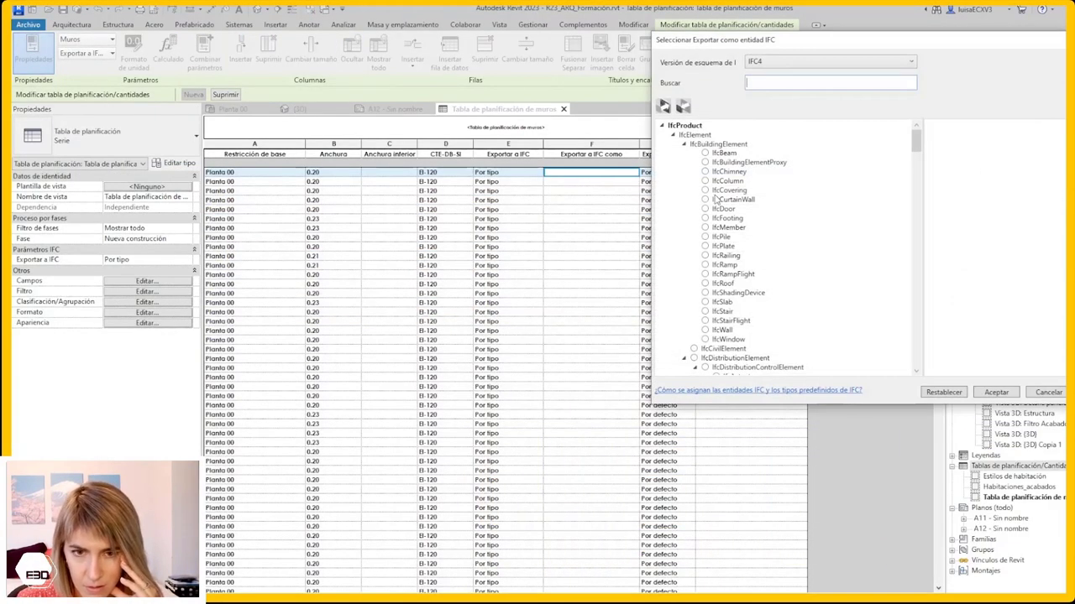
pyautogui.click(760, 83)
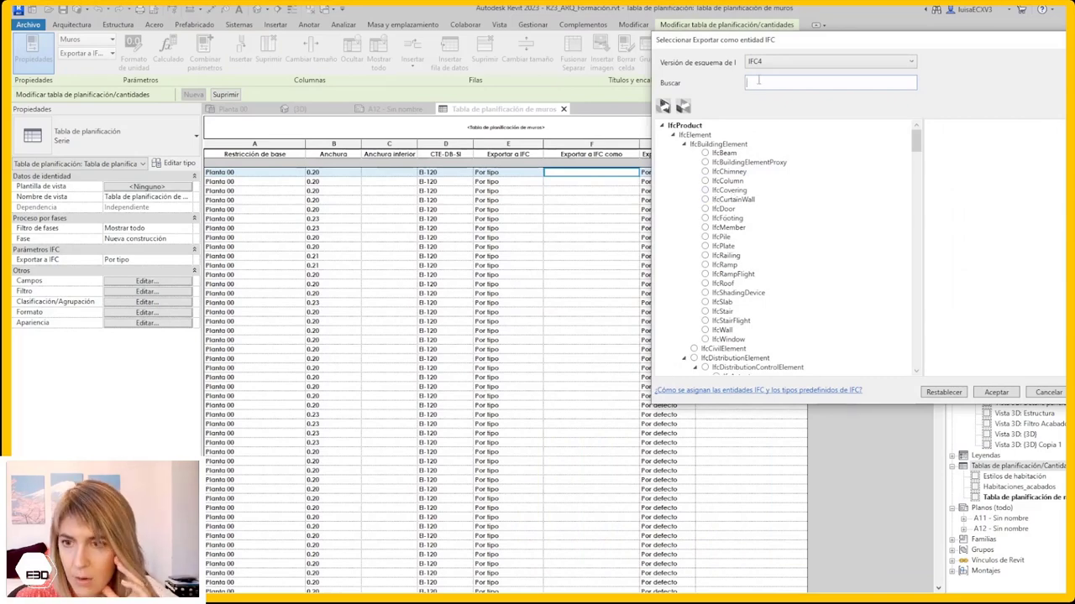
pyautogui.write('wall')
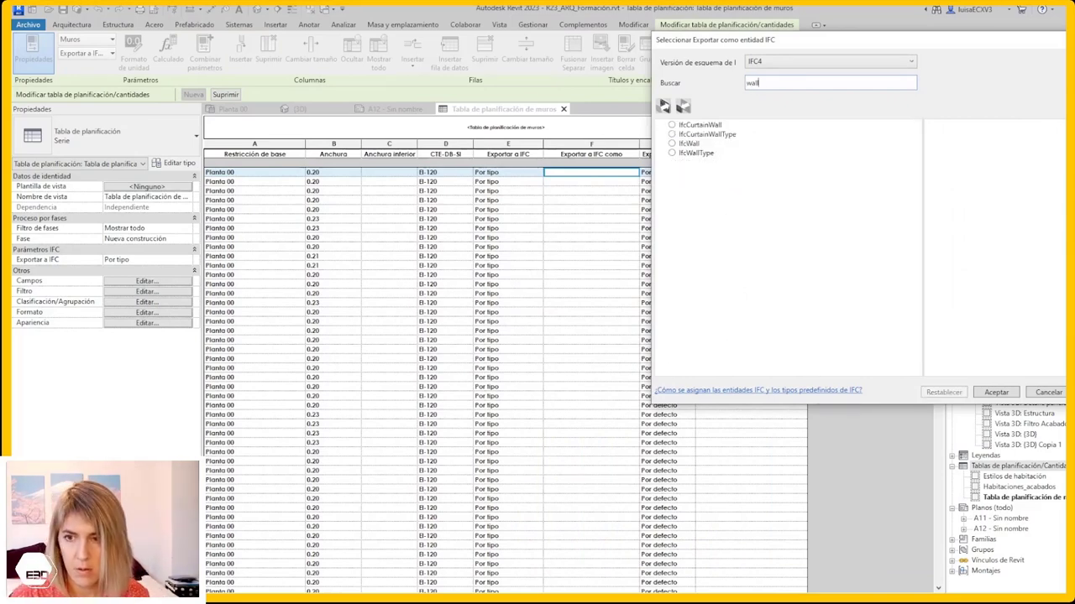
pyautogui.click(672, 144)
pyautogui.click(995, 395)
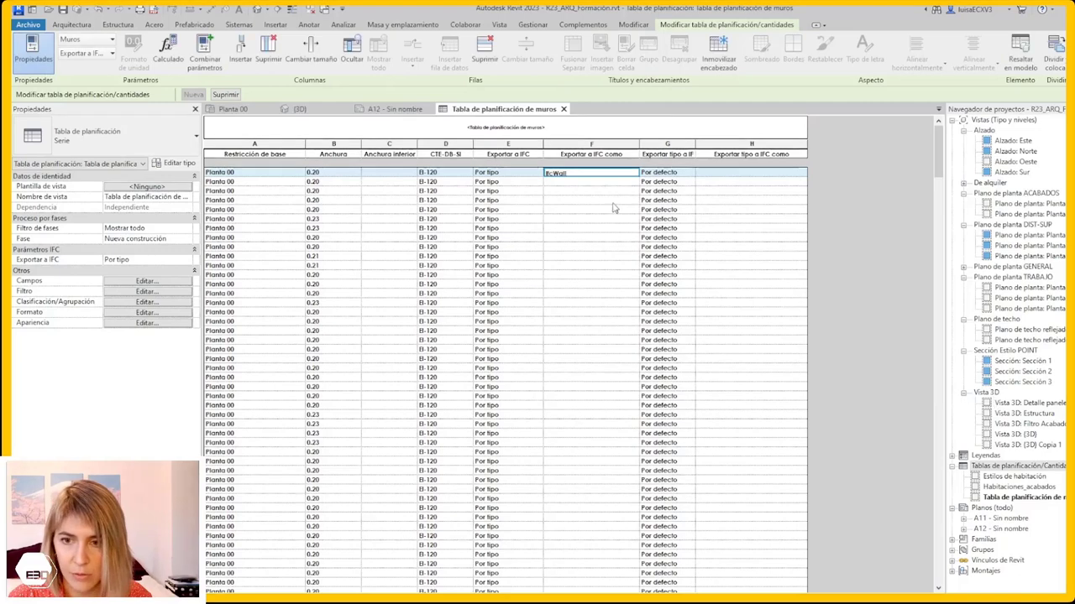
pyautogui.click(564, 184)
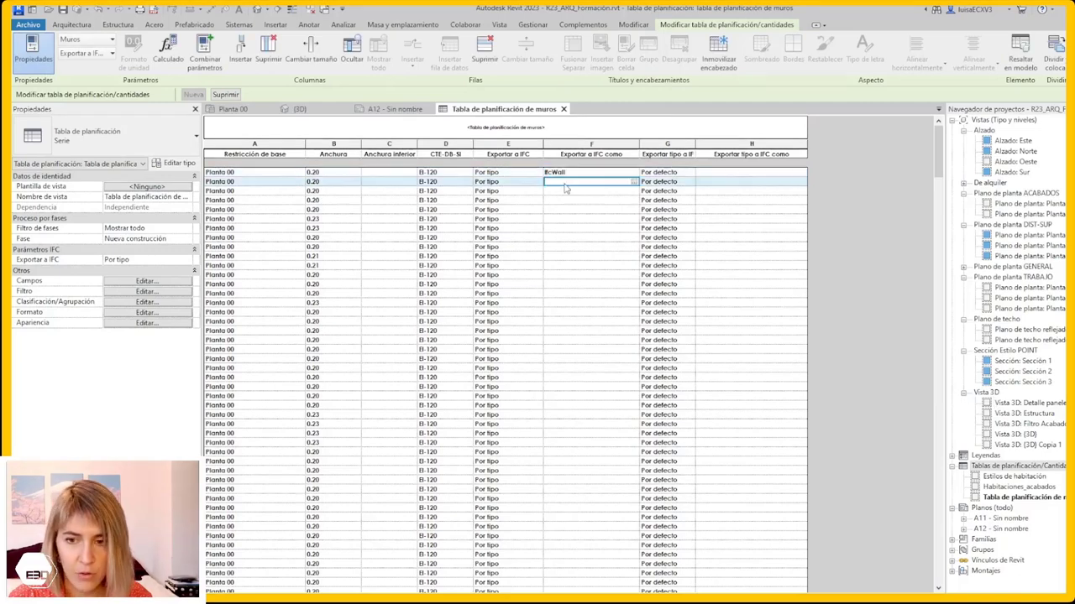
pyautogui.click(156, 281)
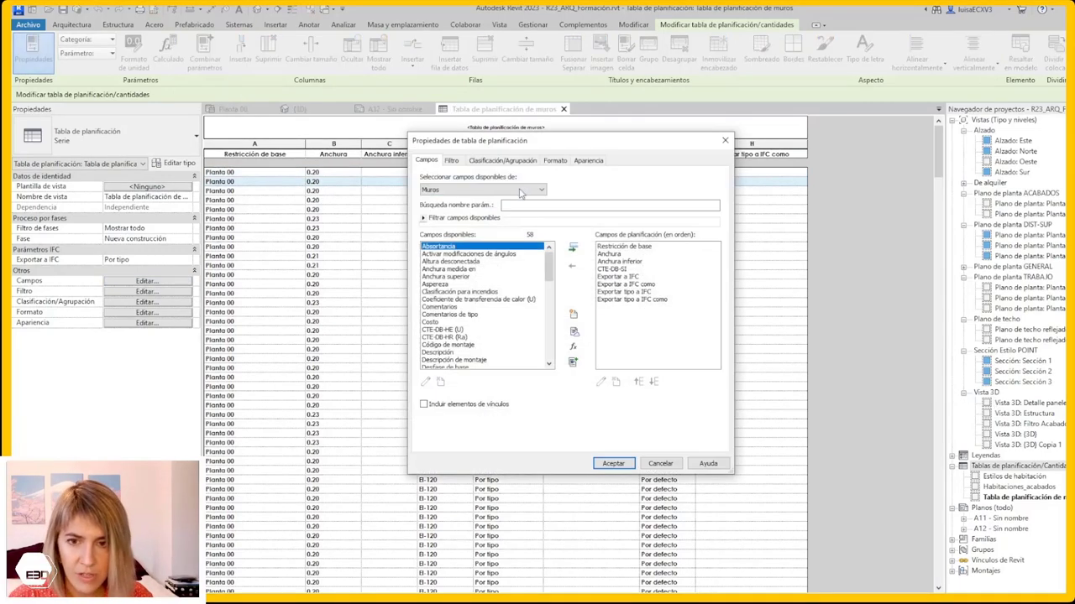
# Add the Familia y tipo field to the schedule and move it to the first position
pyautogui.click(495, 161)
pyautogui.click(519, 180)
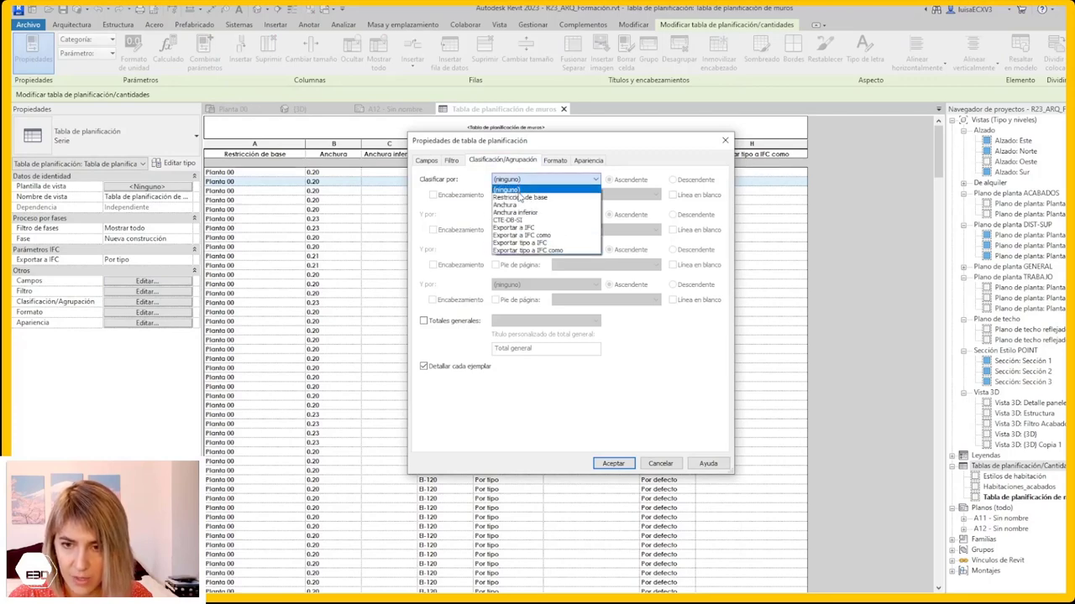
pyautogui.click(518, 192)
pyautogui.click(426, 161)
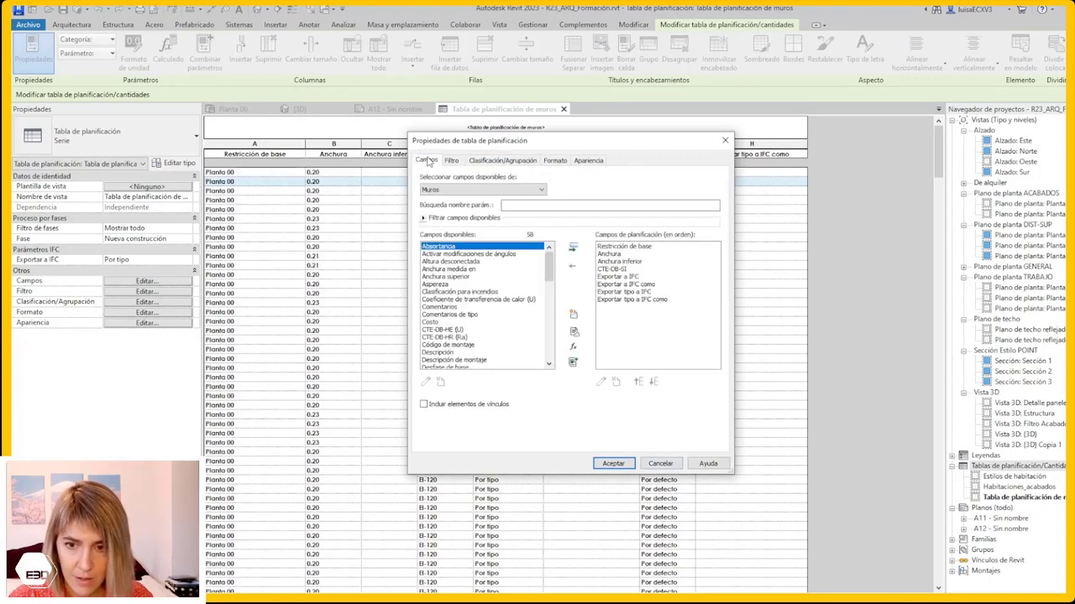
pyautogui.scroll(-4, 537, 286)
pyautogui.click(445, 314)
pyautogui.click(572, 248)
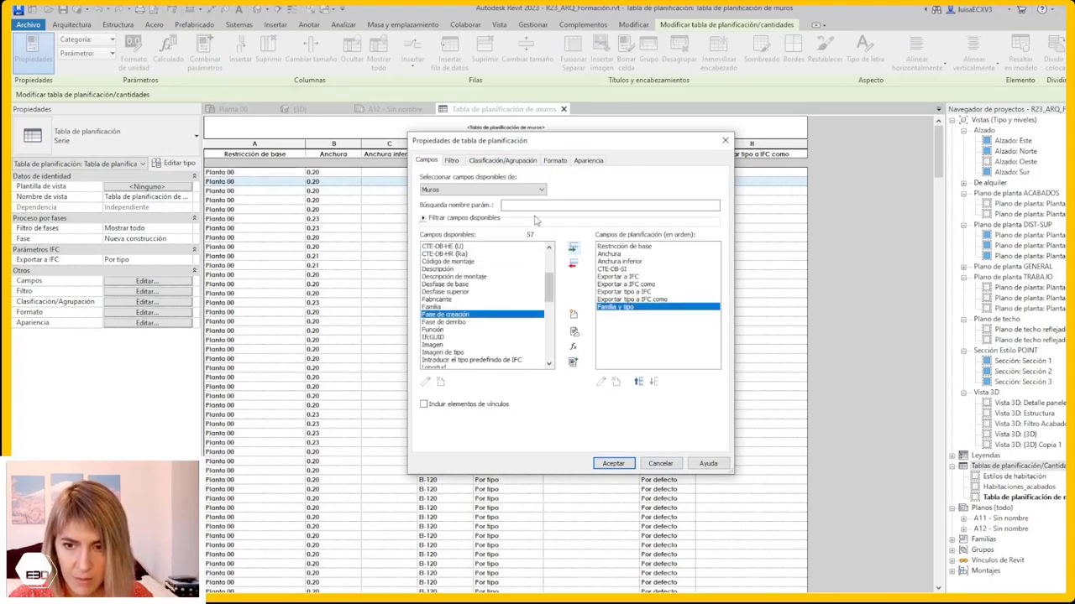
pyautogui.click(639, 382)
pyautogui.click(639, 382)
pyautogui.click(639, 382)
pyautogui.click(639, 382)
pyautogui.click(639, 382)
pyautogui.click(639, 382)
pyautogui.click(639, 382)
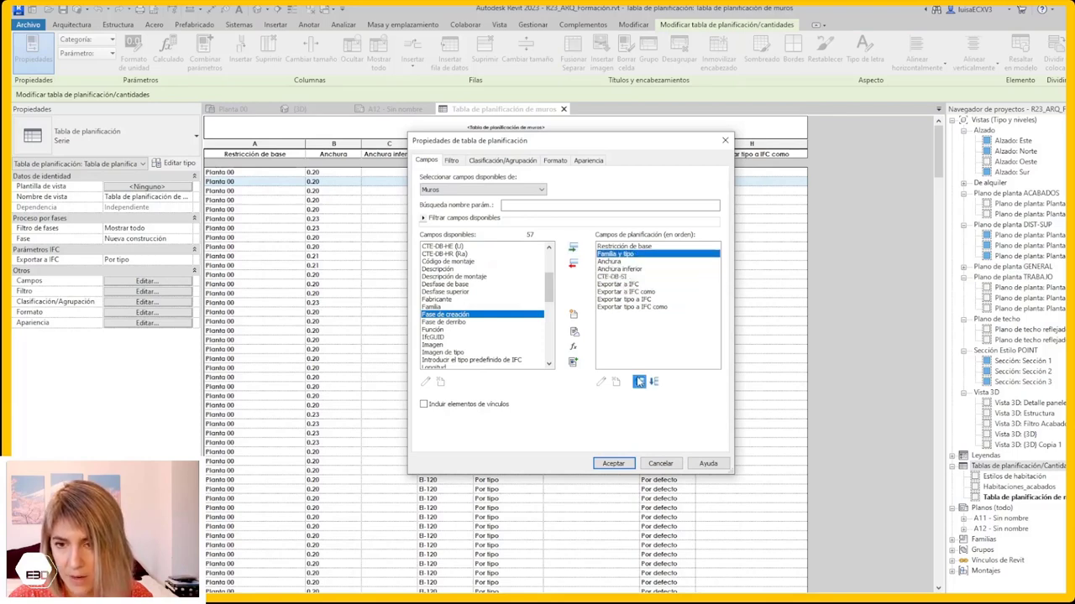
pyautogui.click(639, 382)
# Sort the wall schedule by Familia y tipo and apply the changes
pyautogui.click(502, 161)
pyautogui.click(546, 179)
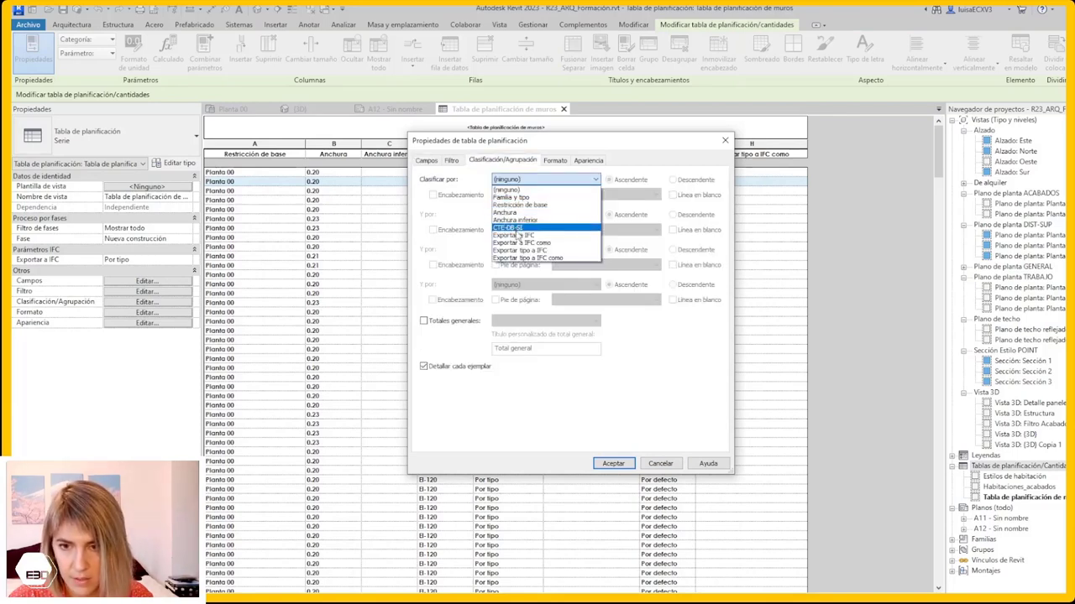
pyautogui.click(520, 205)
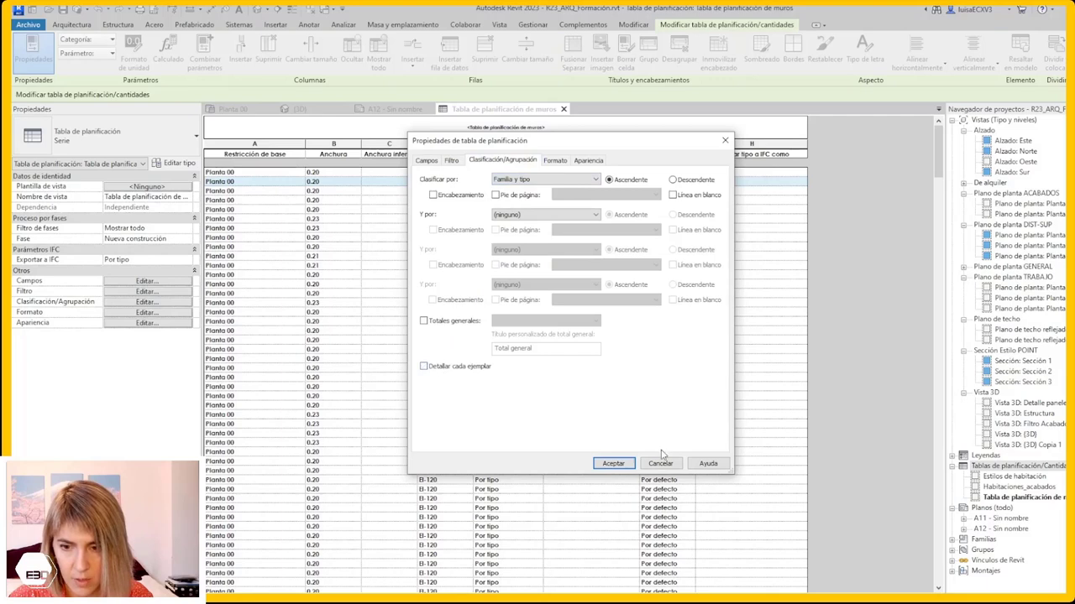
pyautogui.click(613, 463)
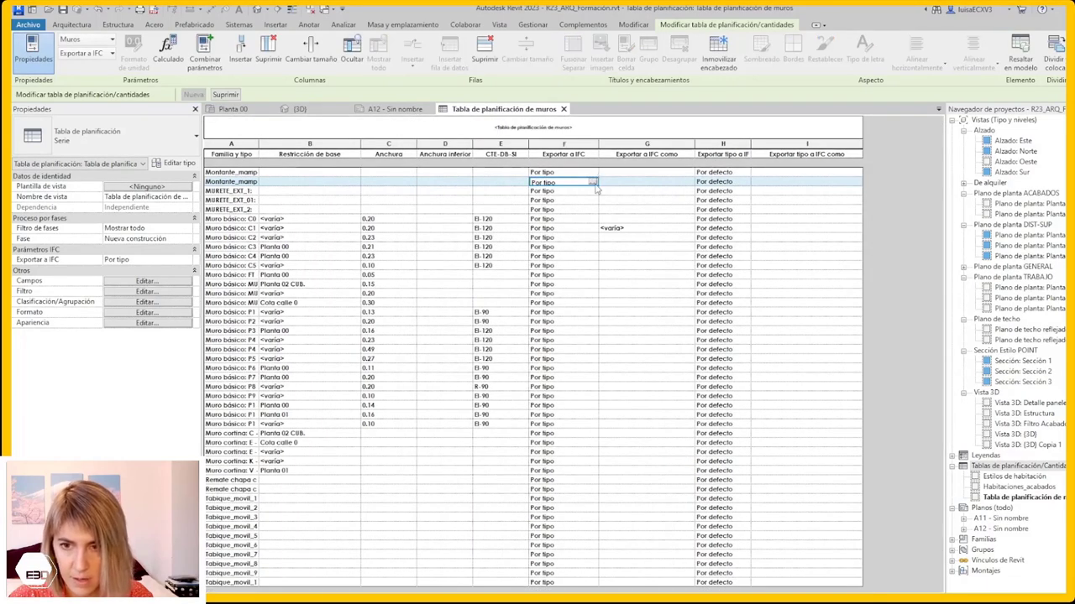
# Set the first type row's Exportar a IFC como to IfcWall via a 'wall' search
pyautogui.click(595, 174)
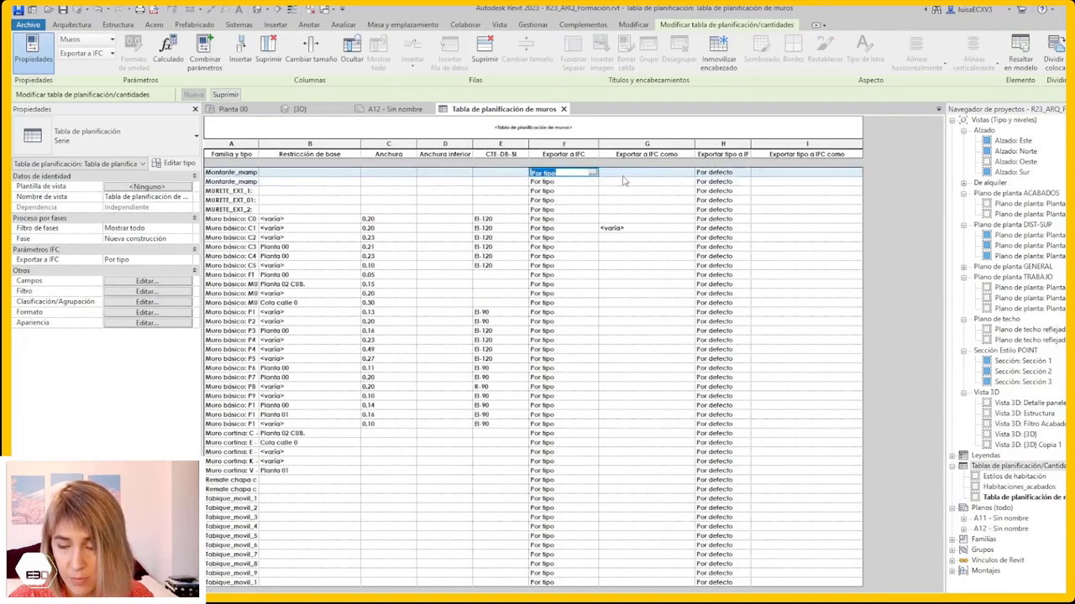
pyautogui.click(647, 172)
pyautogui.click(690, 172)
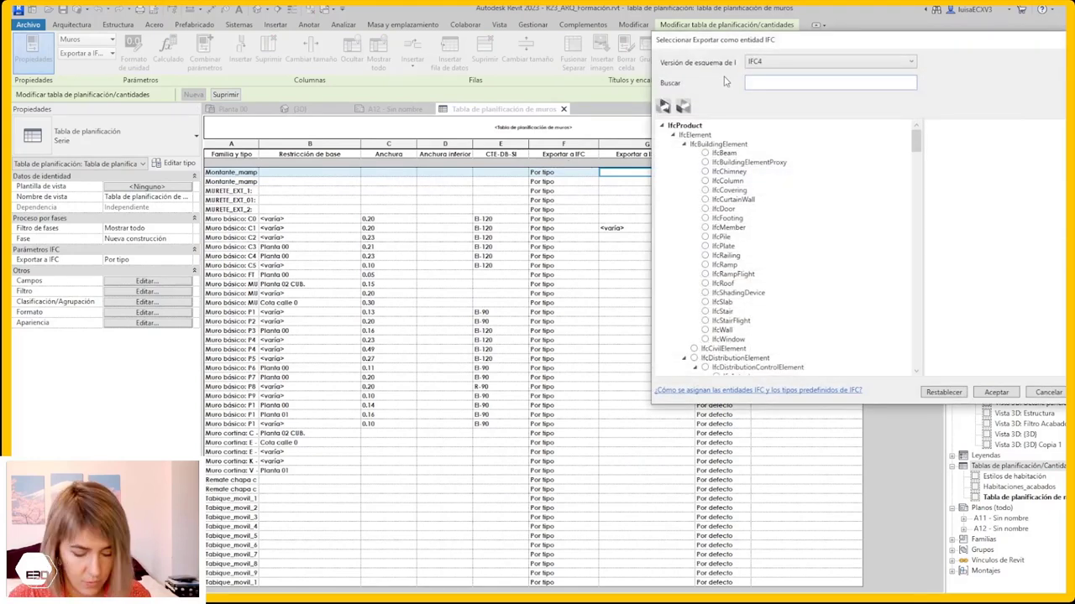
pyautogui.write('wall')
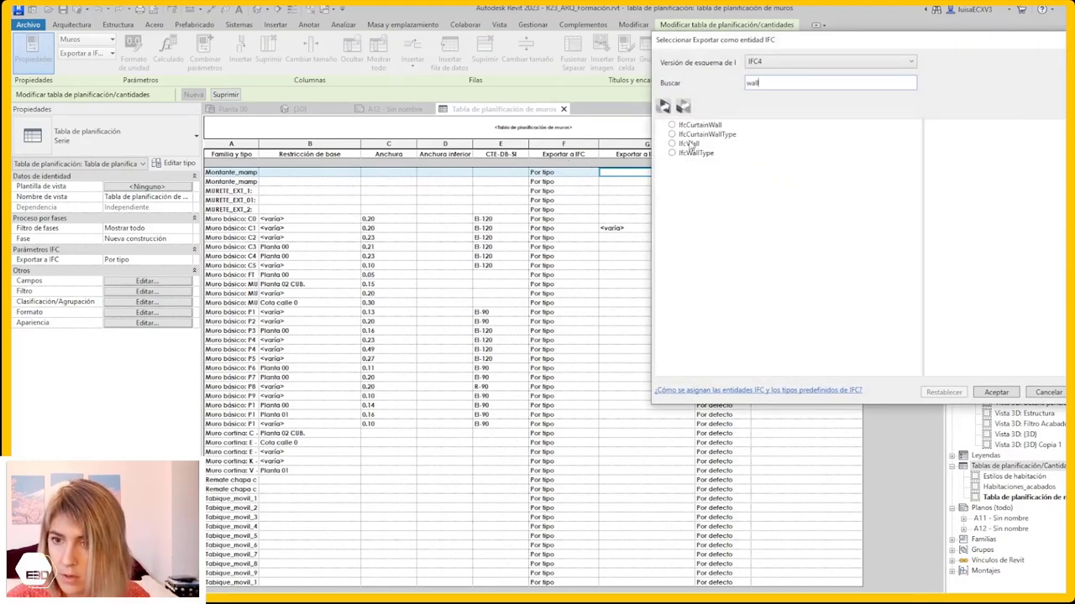
pyautogui.click(689, 144)
pyautogui.click(996, 392)
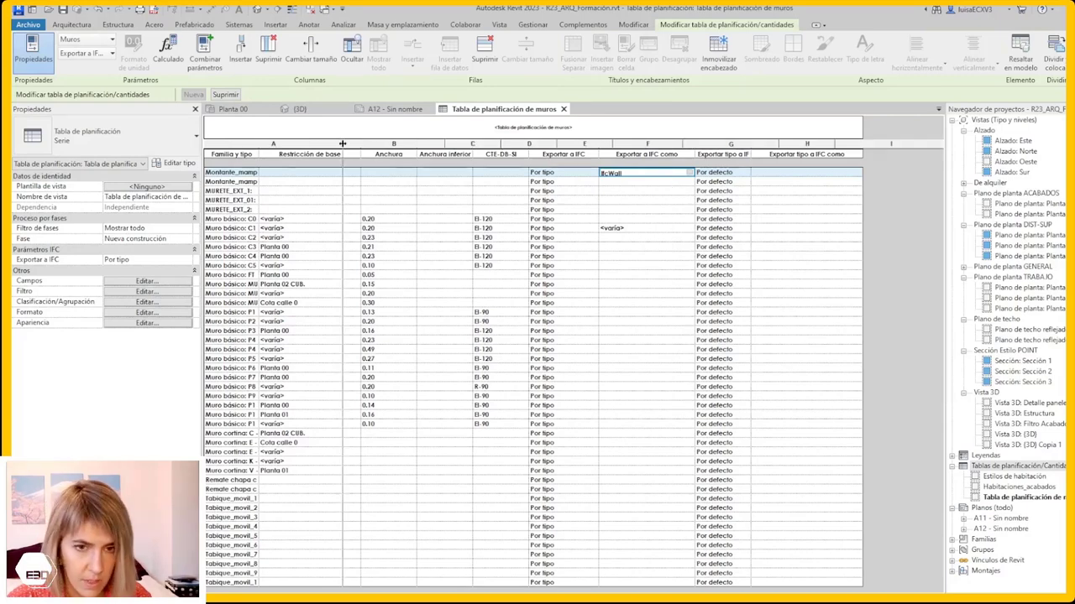
# Widen the Familia y tipo column so full type names show
pyautogui.moveTo(259, 144); pyautogui.dragTo(449, 144)
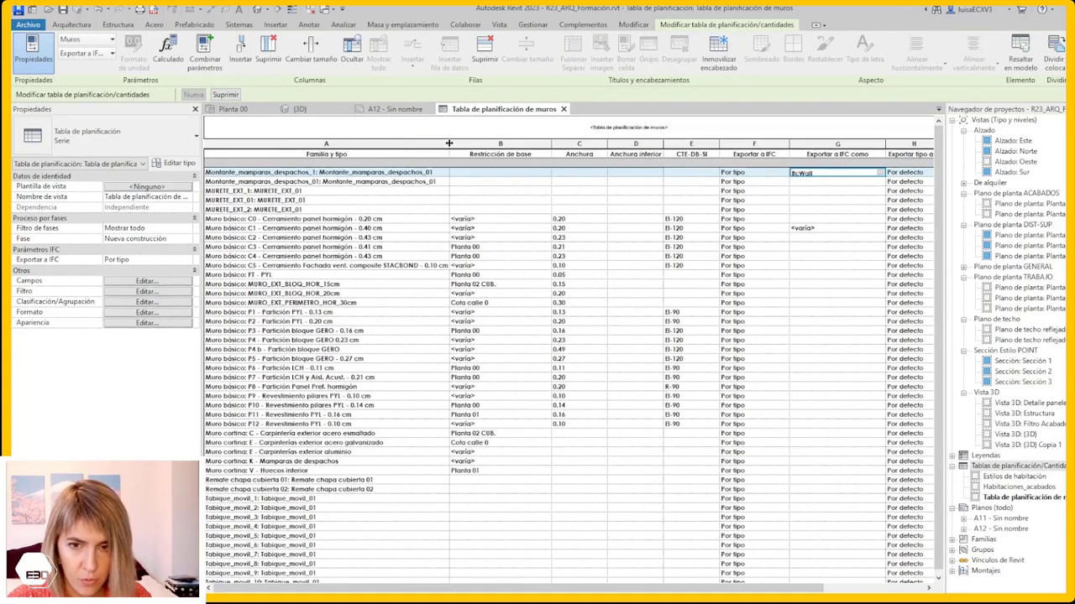
pyautogui.click(831, 182)
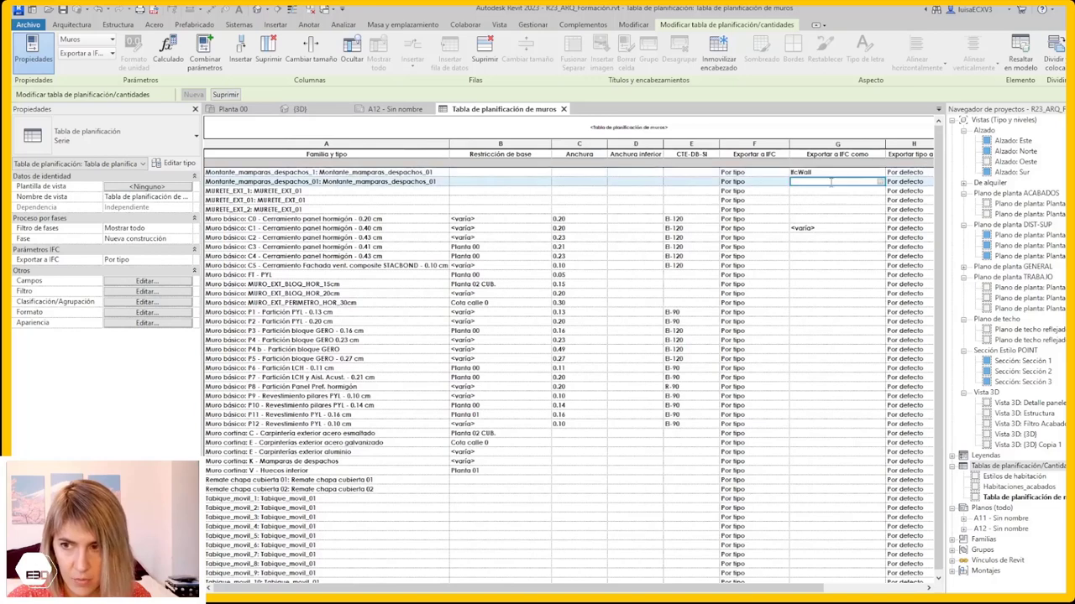
pyautogui.click(529, 26)
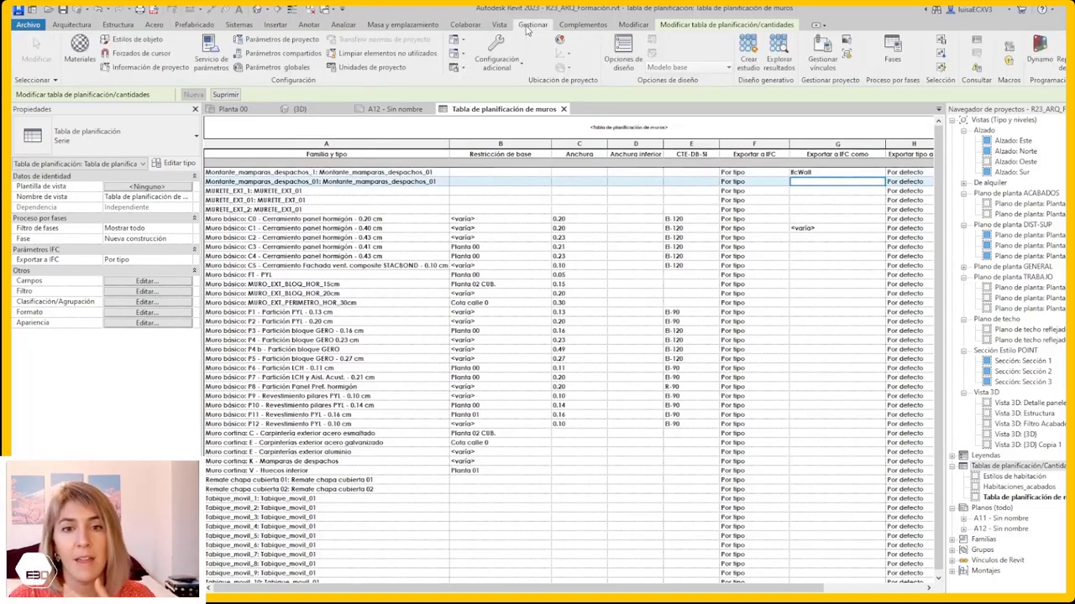
# Launch Servicio de parámetros from the Gestionar tab and highlight its no-access message
pyautogui.click(582, 25)
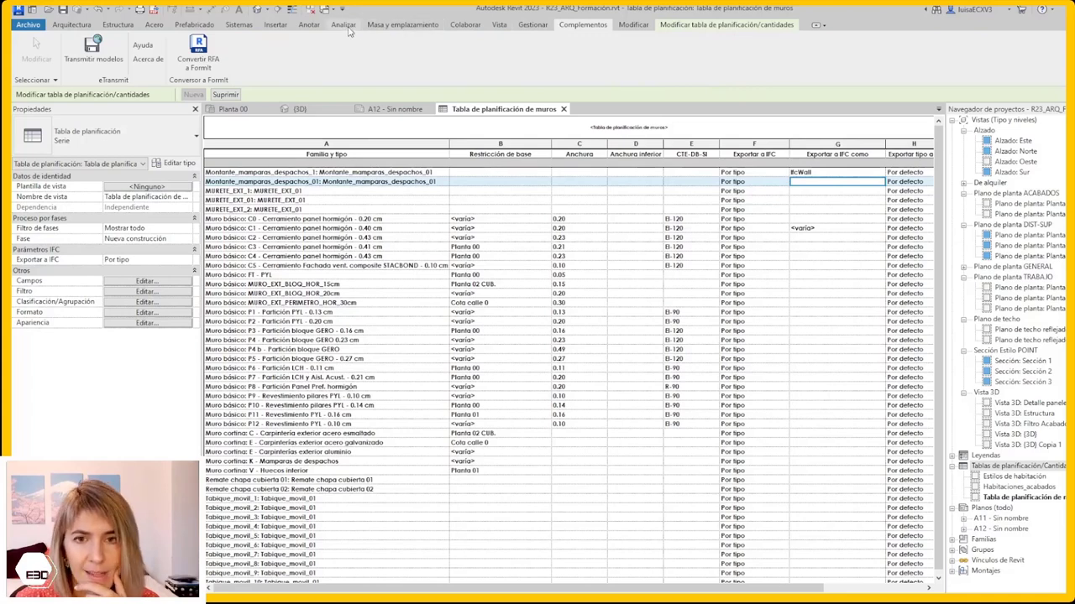
pyautogui.click(542, 26)
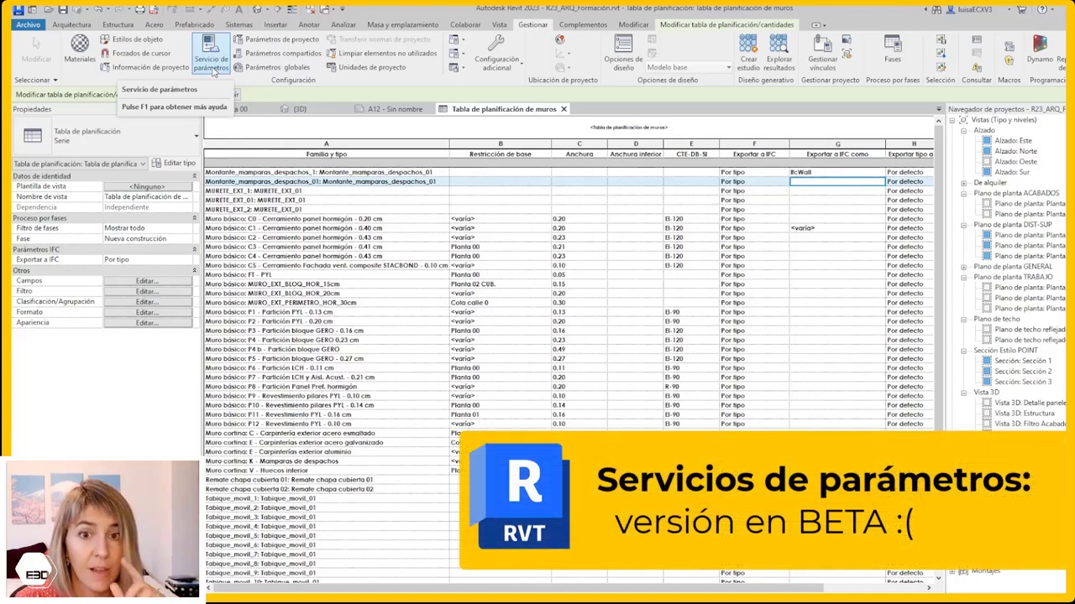
pyautogui.click(214, 73)
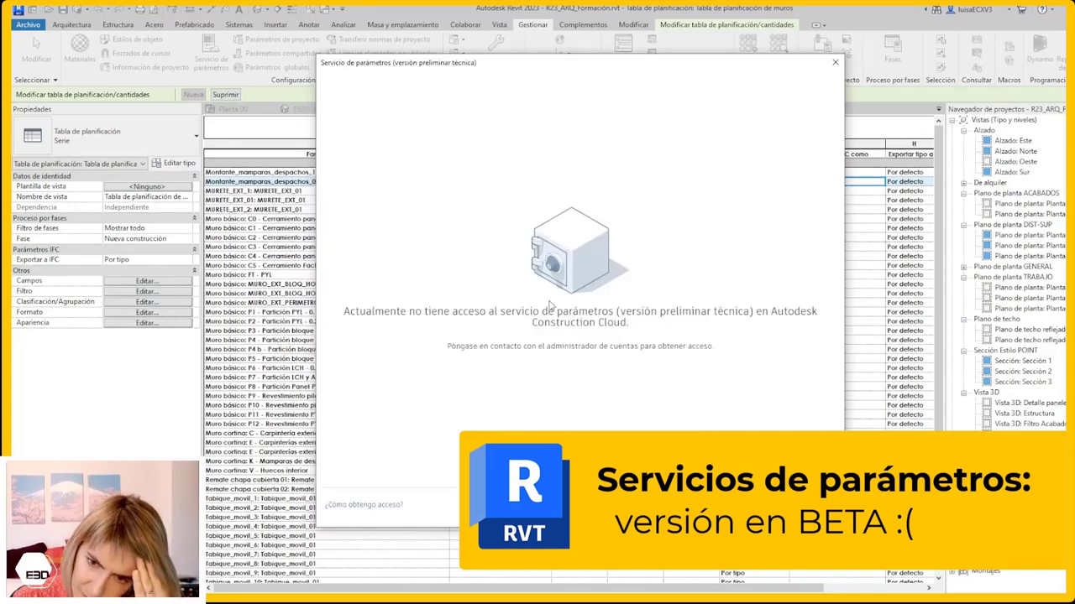
pyautogui.moveTo(547, 310)
pyautogui.mouseDown()
pyautogui.moveTo(558, 347)
pyautogui.moveTo(494, 426)
pyautogui.mouseUp()
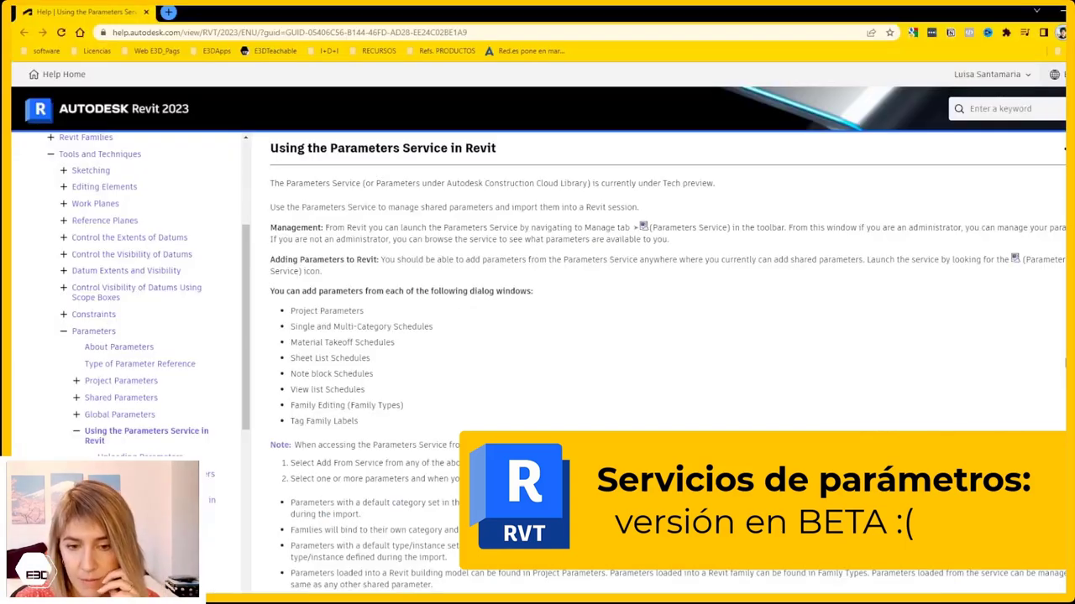
# Scroll the Parameters Service help page and highlight the one-collection limit note
pyautogui.scroll(-2, 663, 361)
pyautogui.scroll(-2, 663, 361)
pyautogui.scroll(-4, 663, 361)
pyautogui.moveTo(356, 223)
pyautogui.mouseDown()
pyautogui.moveTo(565, 237)
pyautogui.moveTo(552, 225)
pyautogui.moveTo(563, 239)
pyautogui.mouseUp()
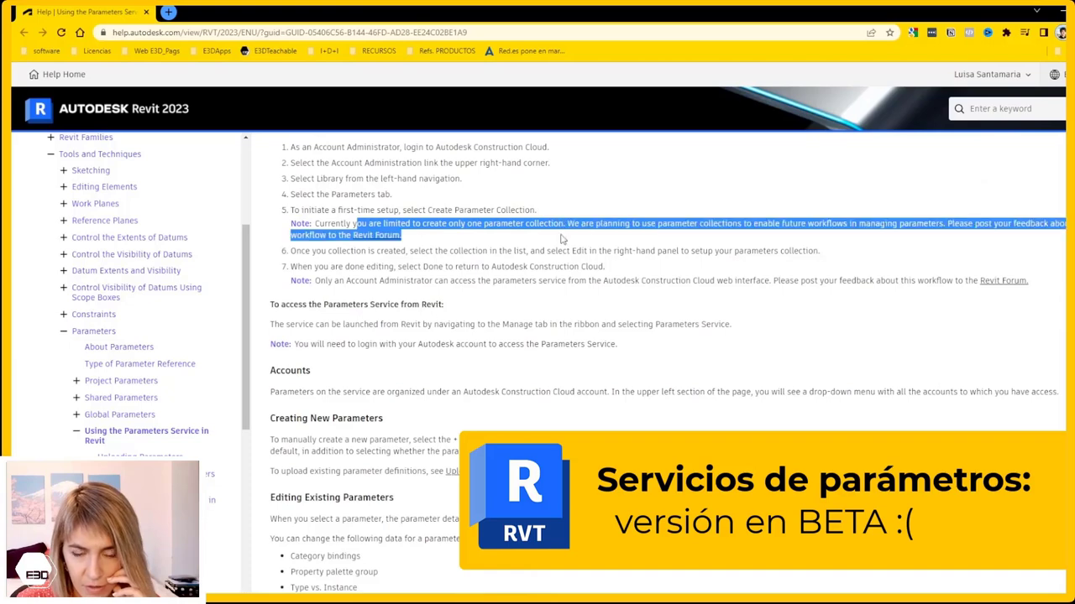
pyautogui.click(556, 240)
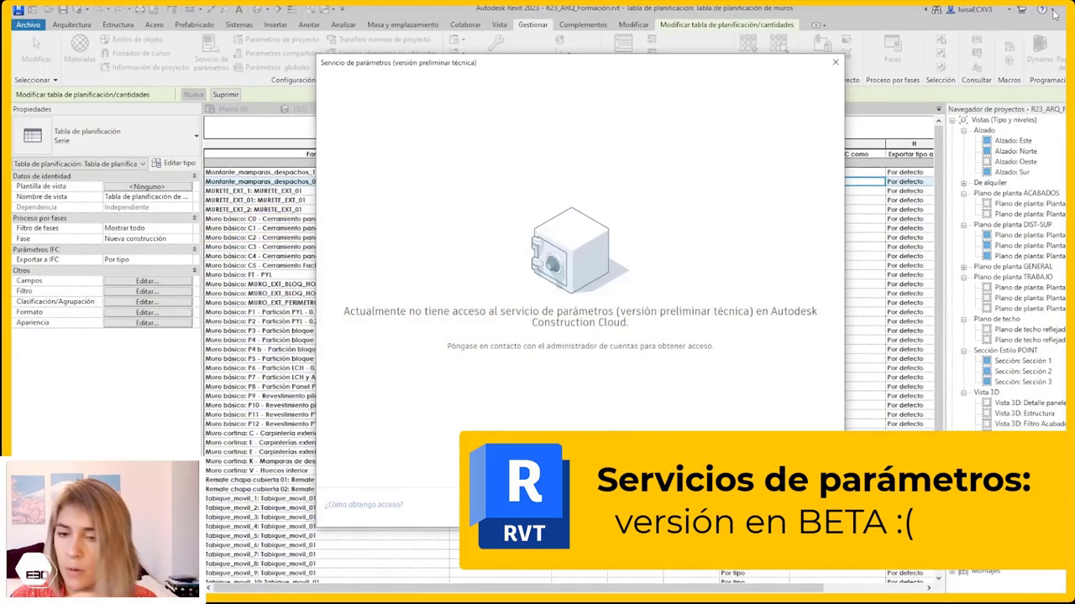
# Close the Servicio de parámetros notice and open the wall schedule's Formato settings
pyautogui.click(834, 62)
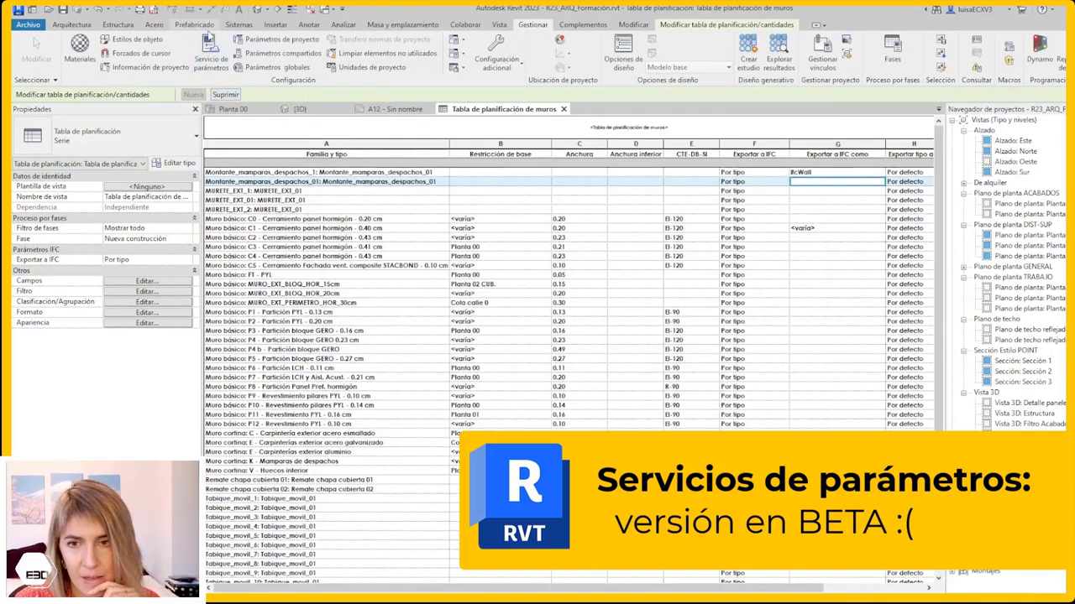
pyautogui.click(426, 212)
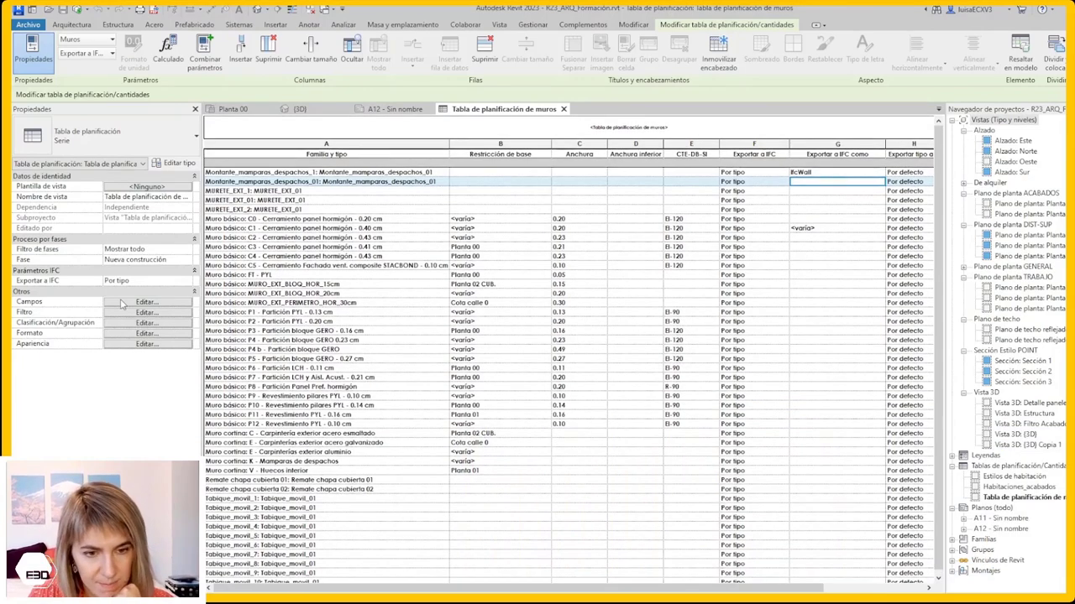
pyautogui.click(124, 302)
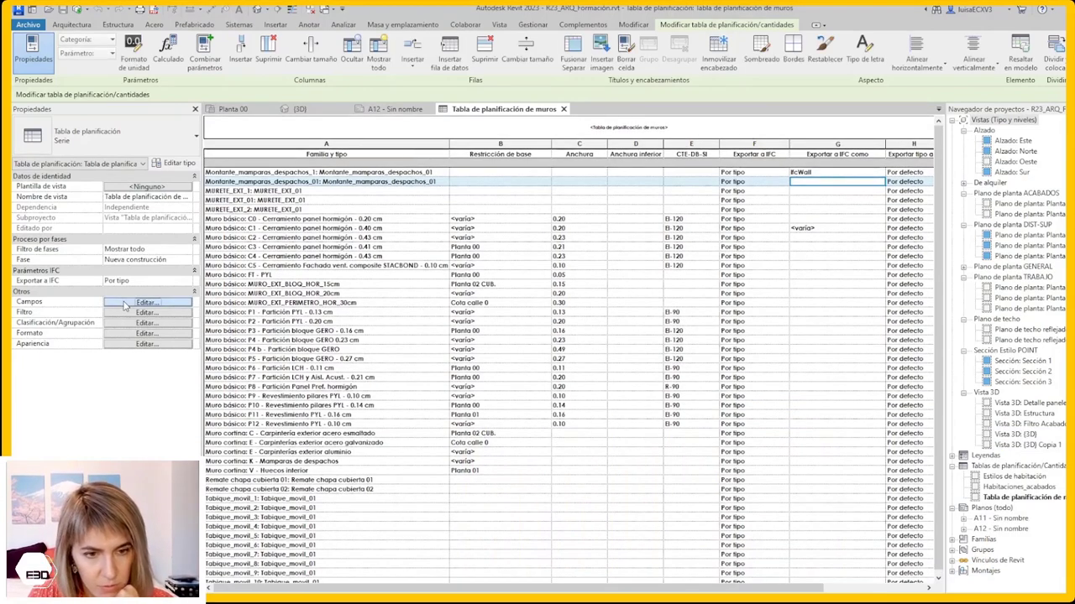
pyautogui.scroll(-5, 553, 267)
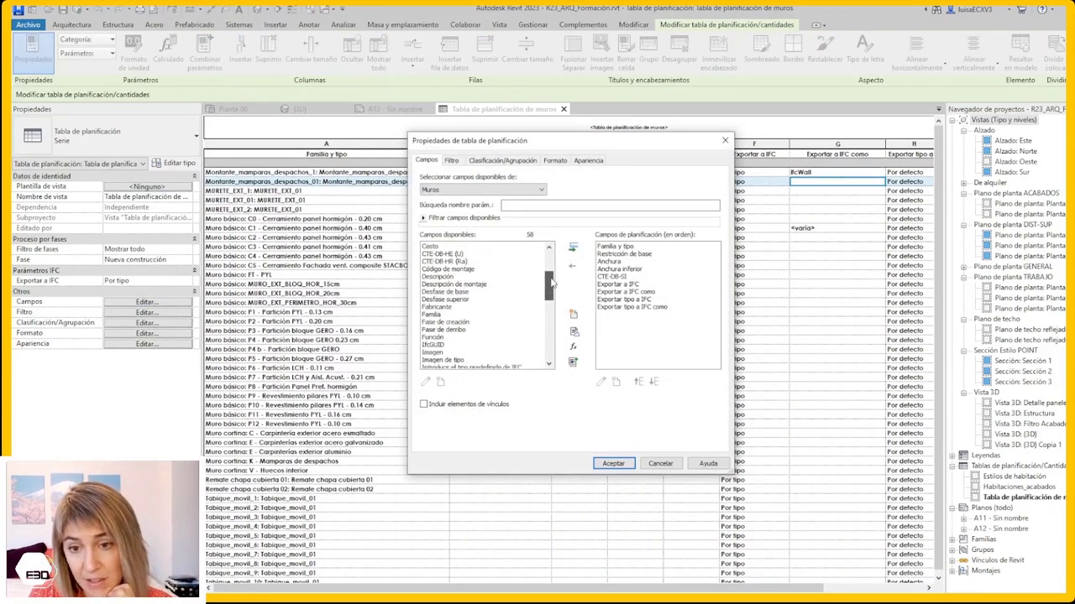
pyautogui.scroll(-9, 552, 267)
pyautogui.click(555, 161)
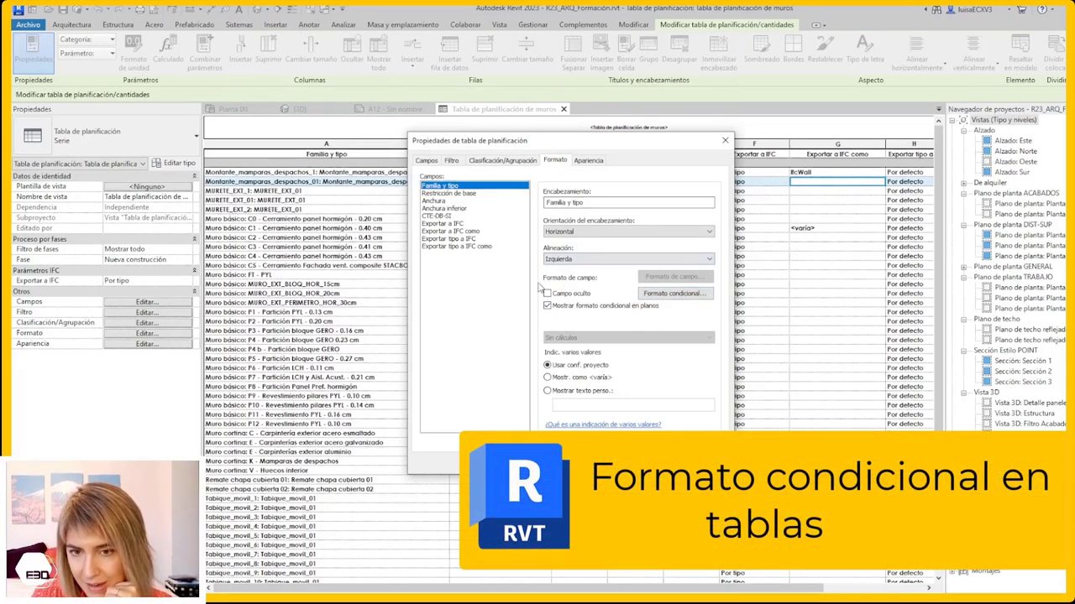
# Give Exportar a IFC a conditional format: Igual a No shows a red background
pyautogui.click(449, 223)
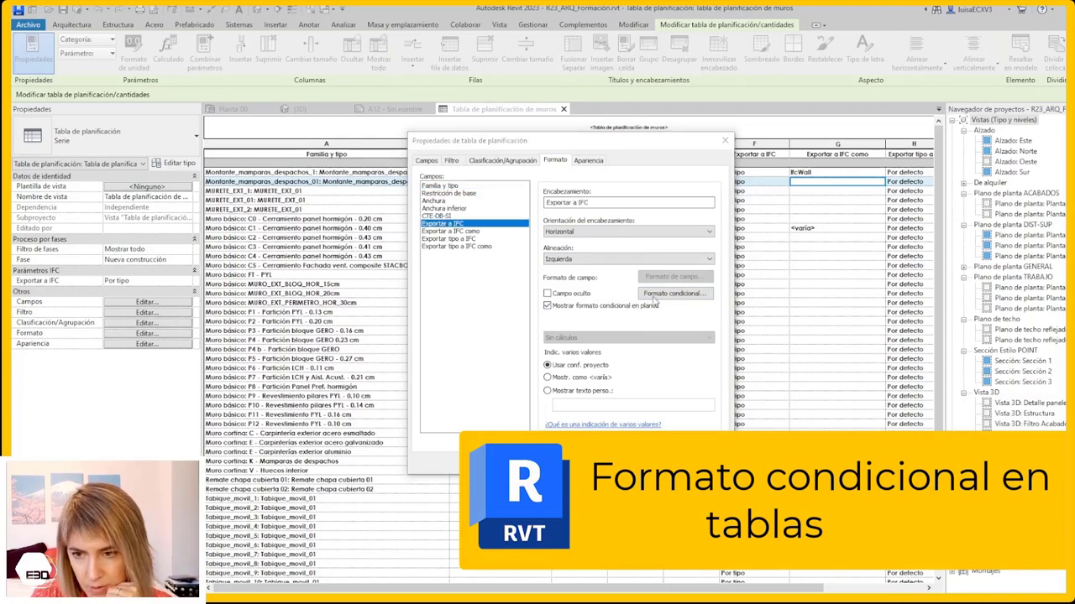
pyautogui.click(663, 294)
pyautogui.click(518, 273)
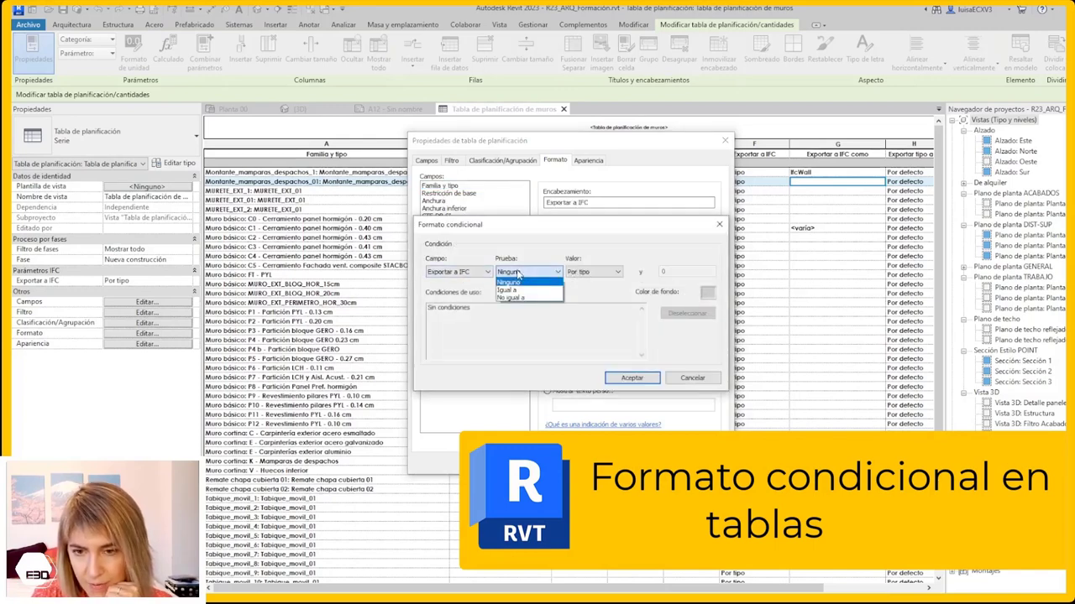
pyautogui.click(507, 290)
pyautogui.click(593, 272)
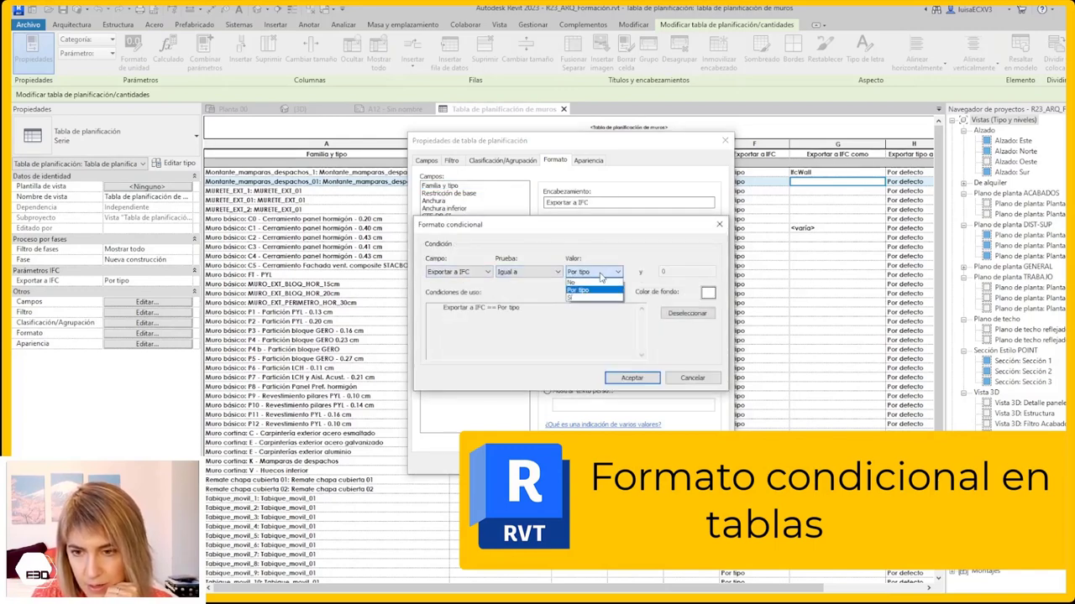
pyautogui.click(599, 283)
pyautogui.click(708, 294)
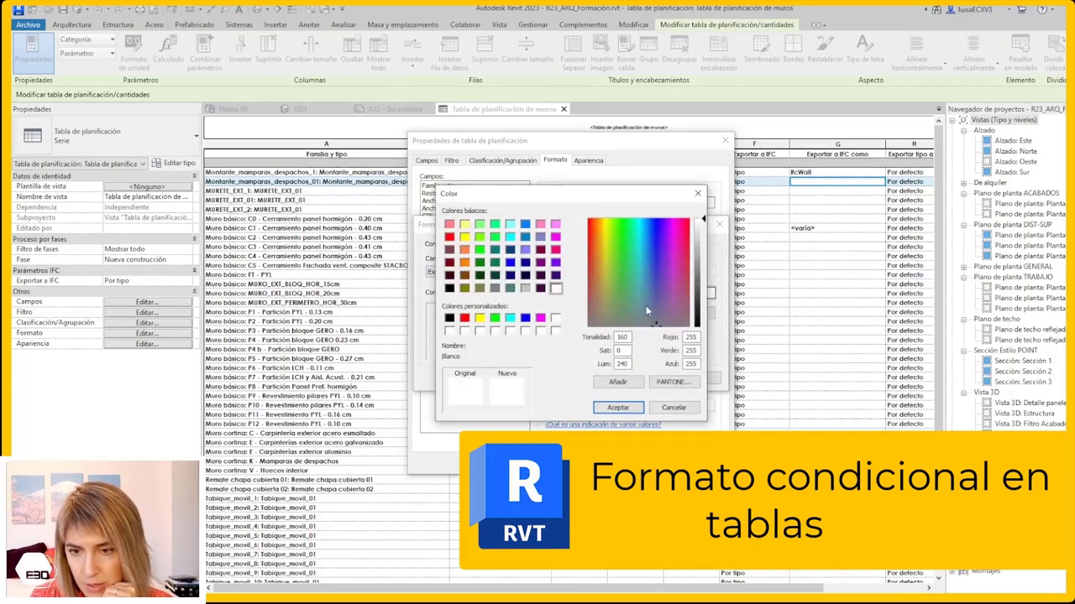
pyautogui.click(449, 236)
pyautogui.click(641, 408)
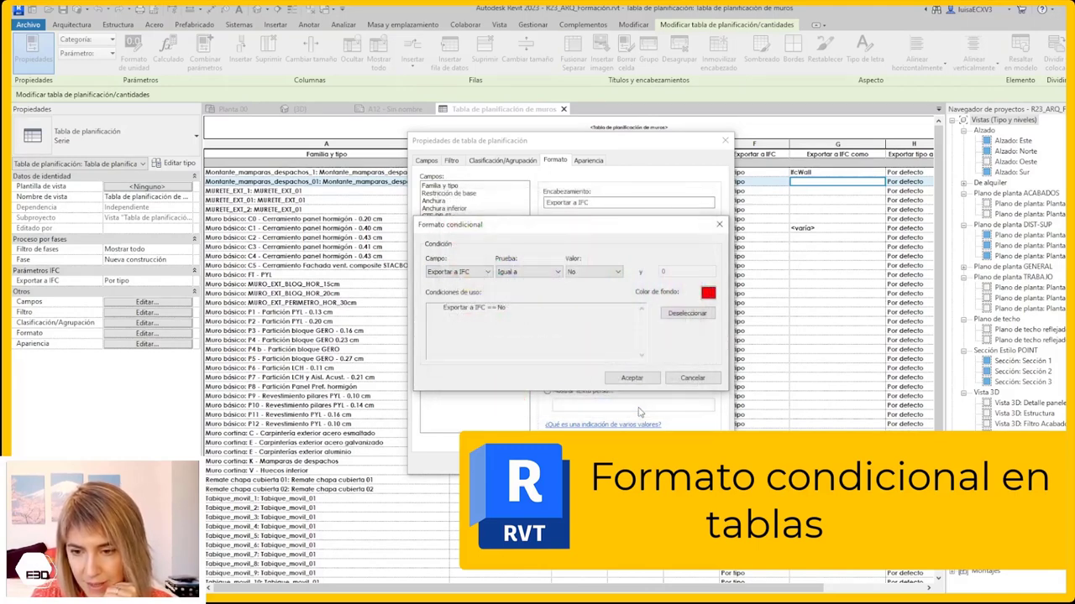
pyautogui.click(633, 378)
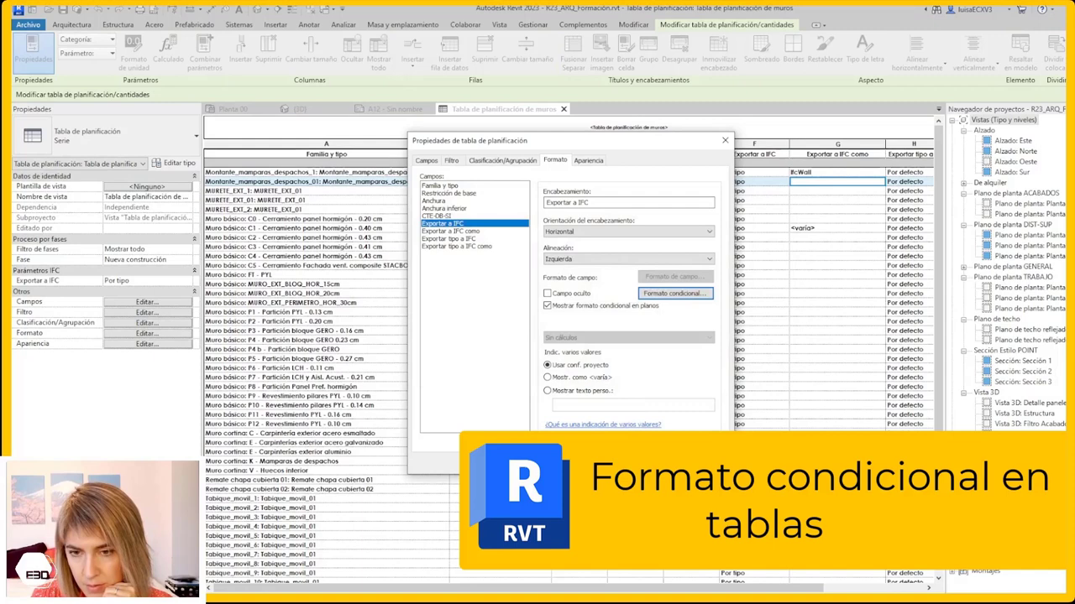
pyautogui.click(592, 460)
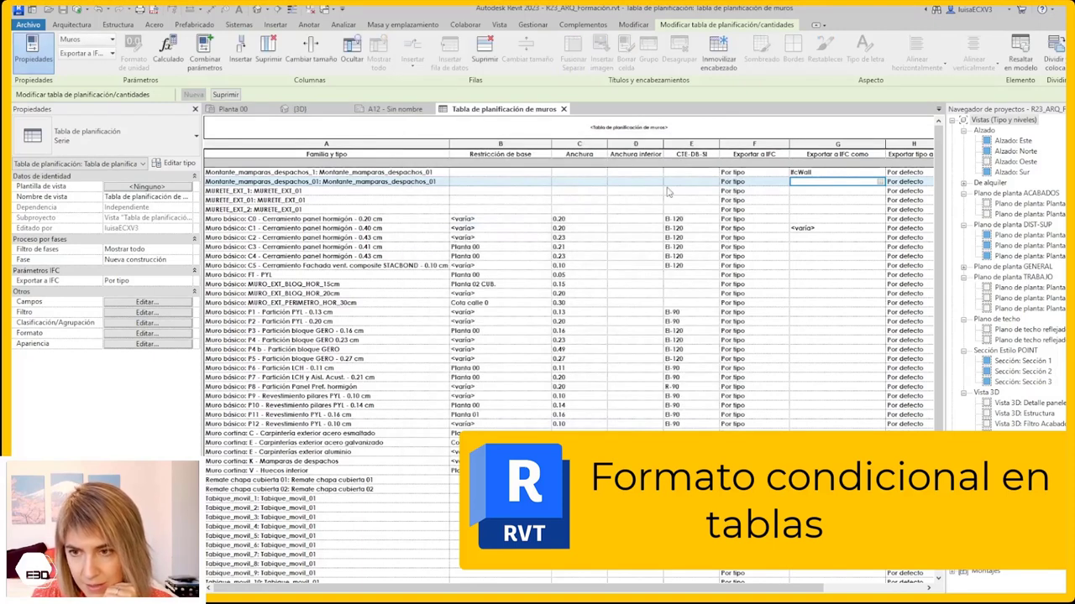
# Set Exportar a IFC to No for the Montante_mamparas_despachos_01, C1 and C2 rows
pyautogui.click(781, 186)
pyautogui.click(780, 186)
pyautogui.click(734, 208)
pyautogui.click(752, 228)
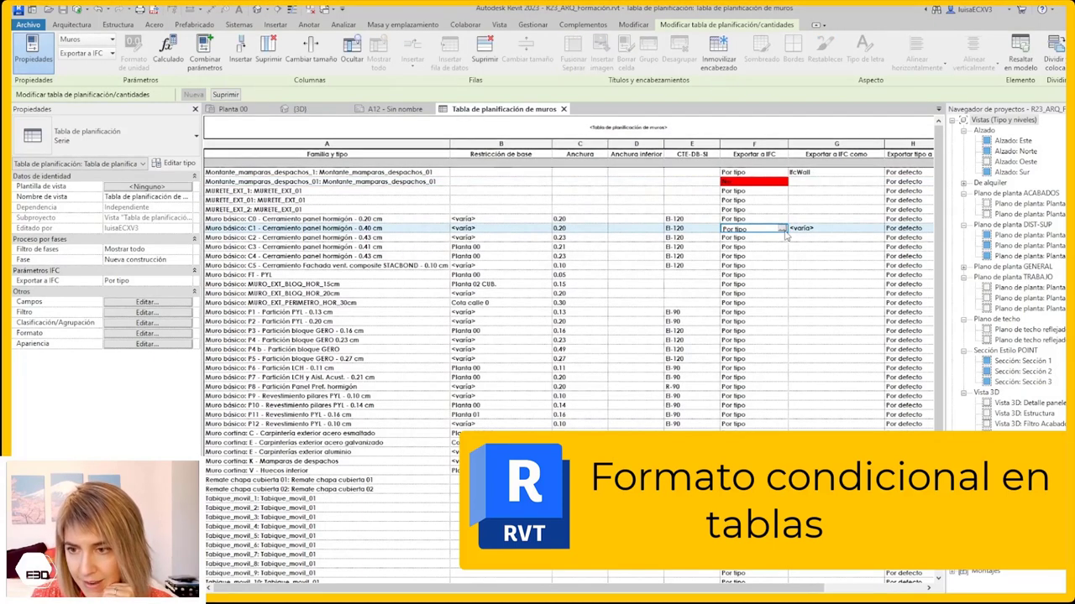
pyautogui.click(781, 229)
pyautogui.click(777, 255)
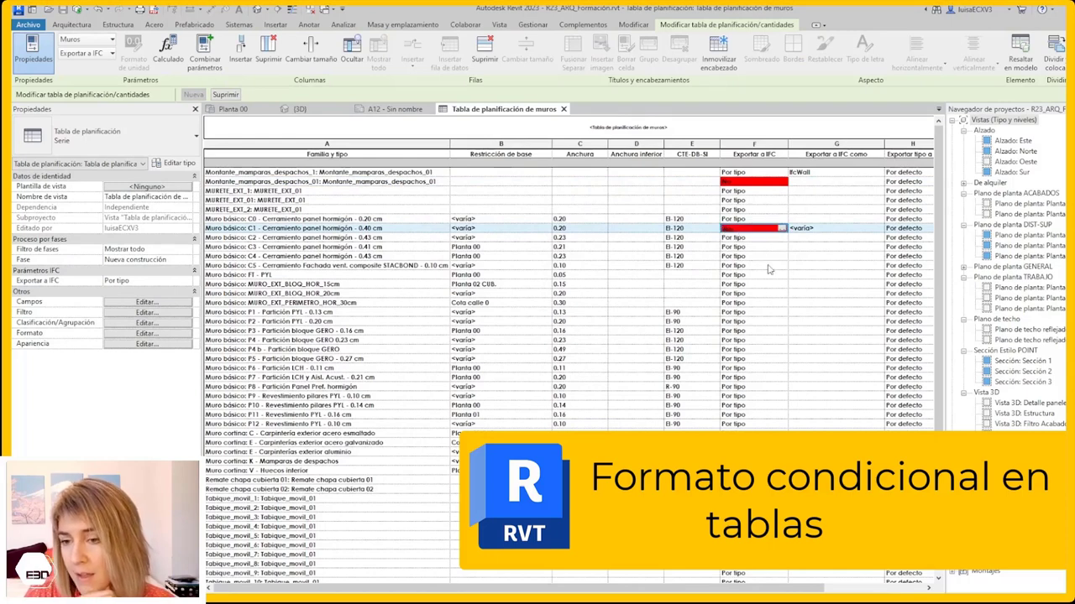
pyautogui.click(782, 239)
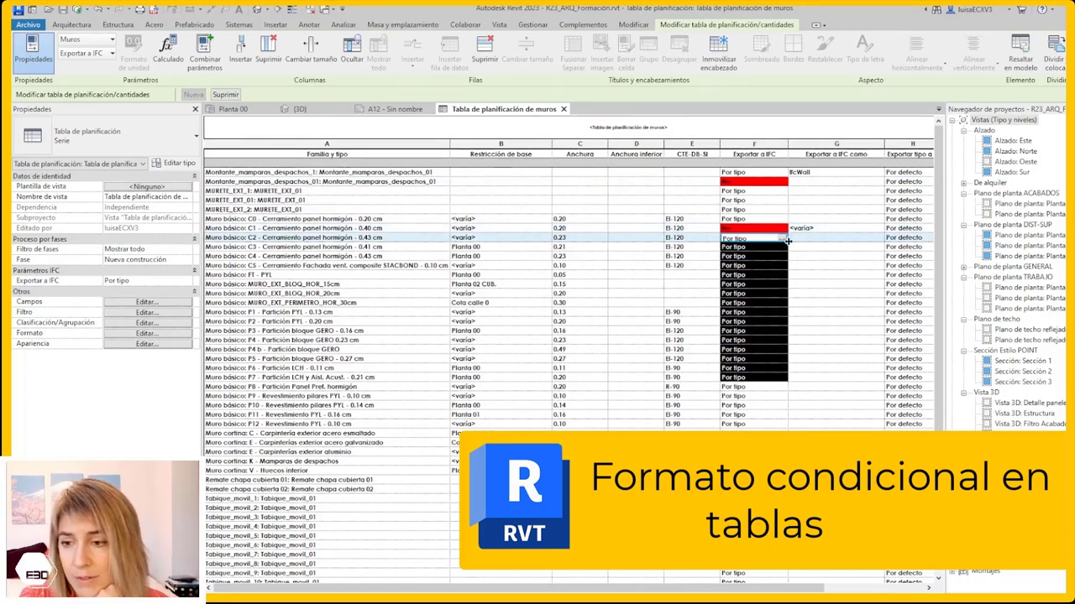
pyautogui.click(783, 240)
pyautogui.click(781, 238)
pyautogui.click(749, 266)
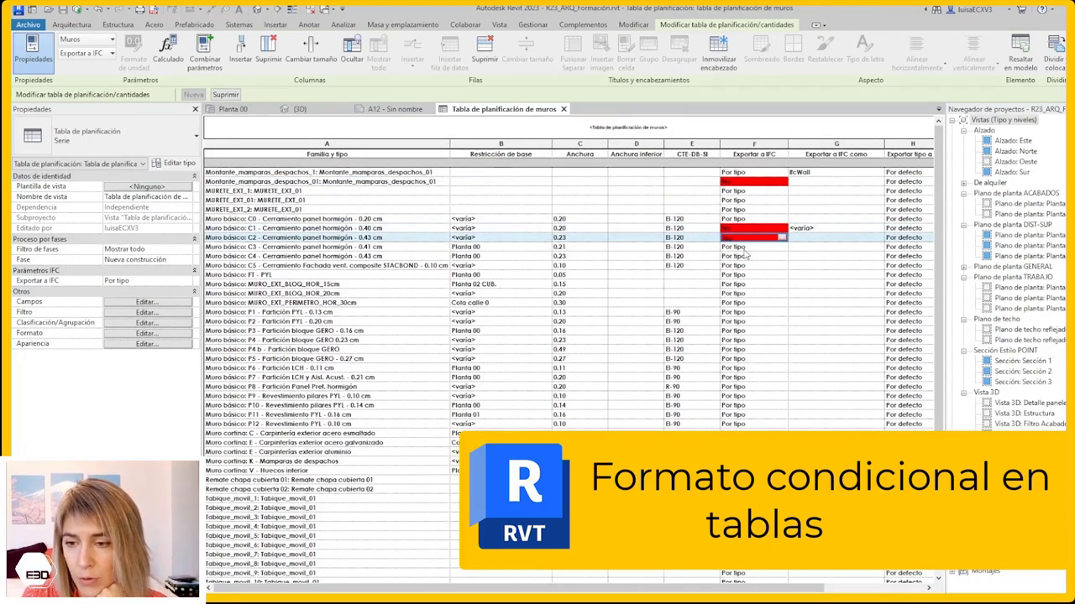
pyautogui.click(744, 249)
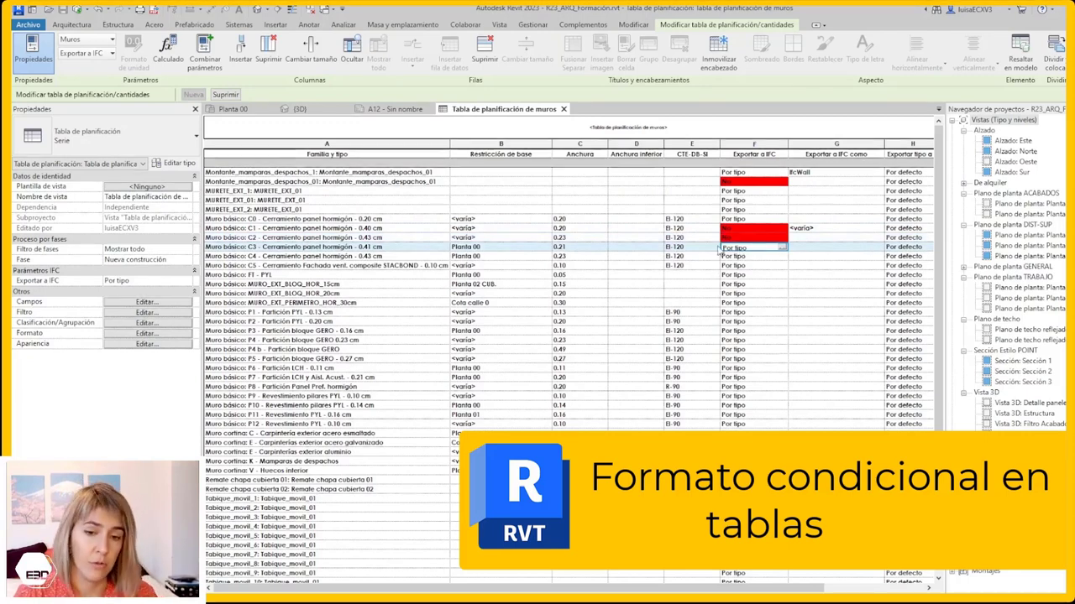
# Narrow column A, select the P12 Revestimiento PYL row and show it in 3D
pyautogui.moveTo(449, 150); pyautogui.dragTo(374, 150)
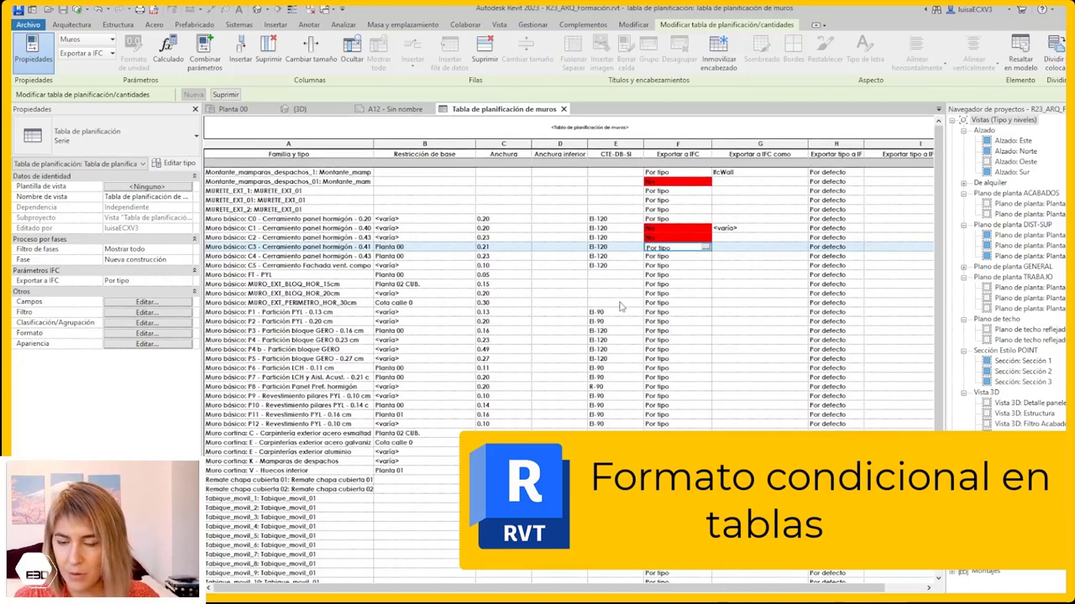
pyautogui.moveTo(361, 332); pyautogui.dragTo(410, 433)
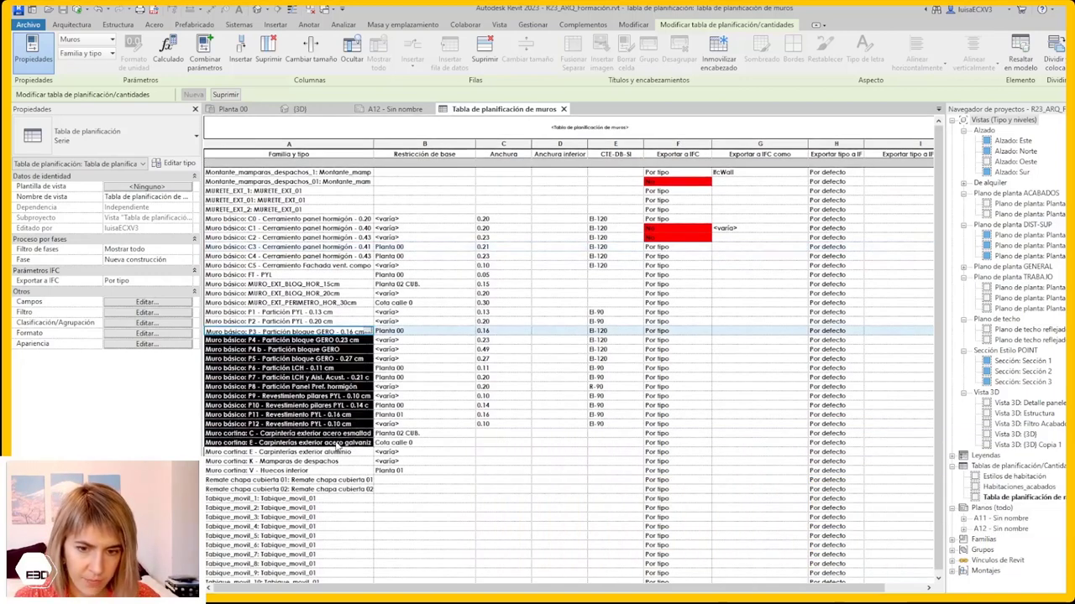
pyautogui.click(411, 425)
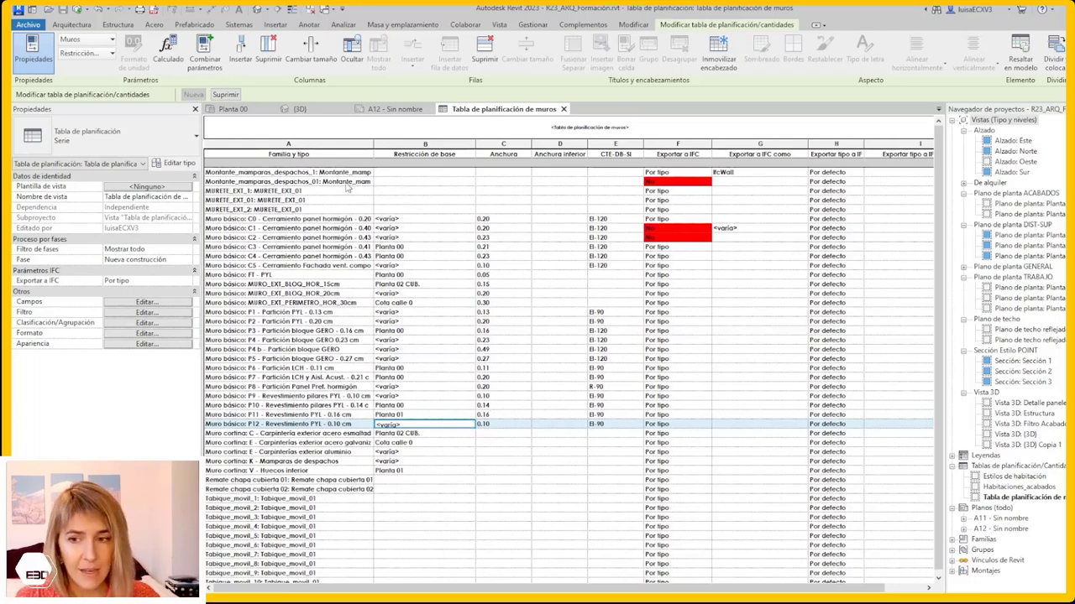
pyautogui.click(259, 10)
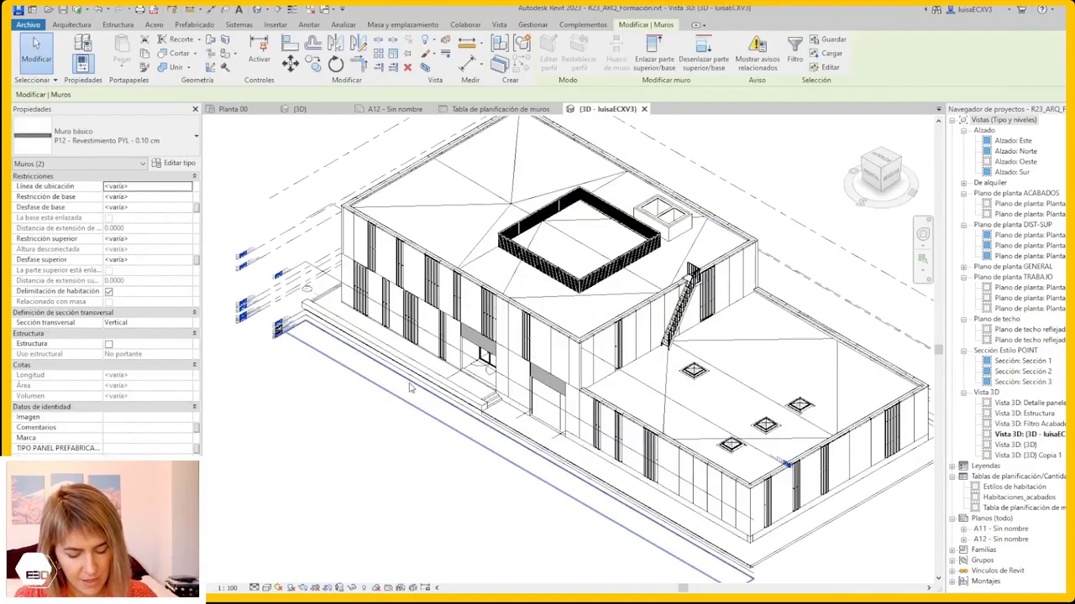
# Name a new filter and add Muros_restriccionBase to the 3D view's Visibility/Graphics filters
pyautogui.press('v')
pyautogui.press('v')
pyautogui.click(654, 157)
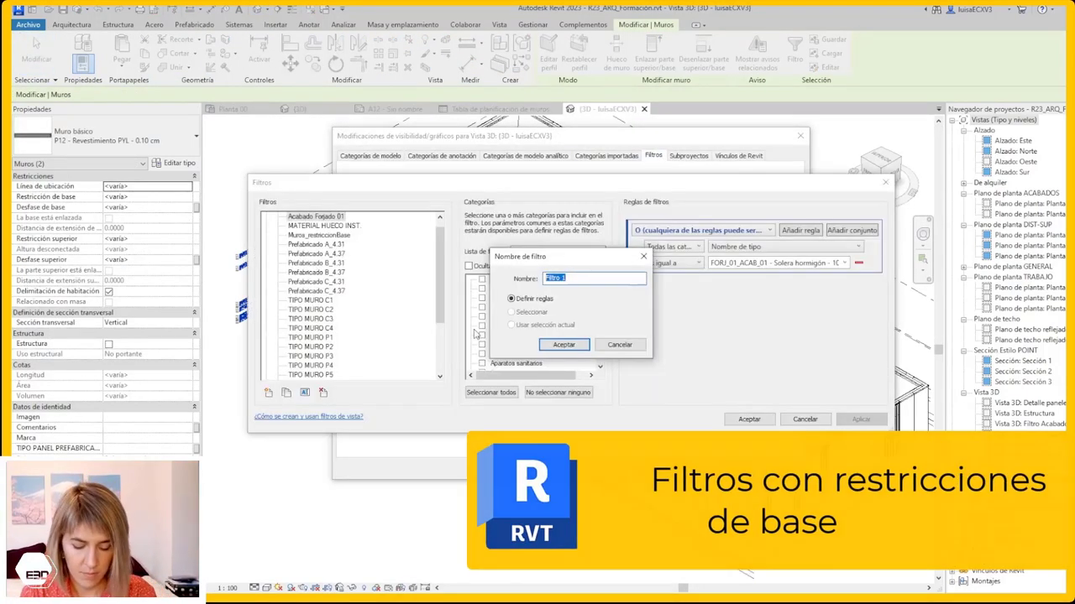
pyautogui.write('Muro')
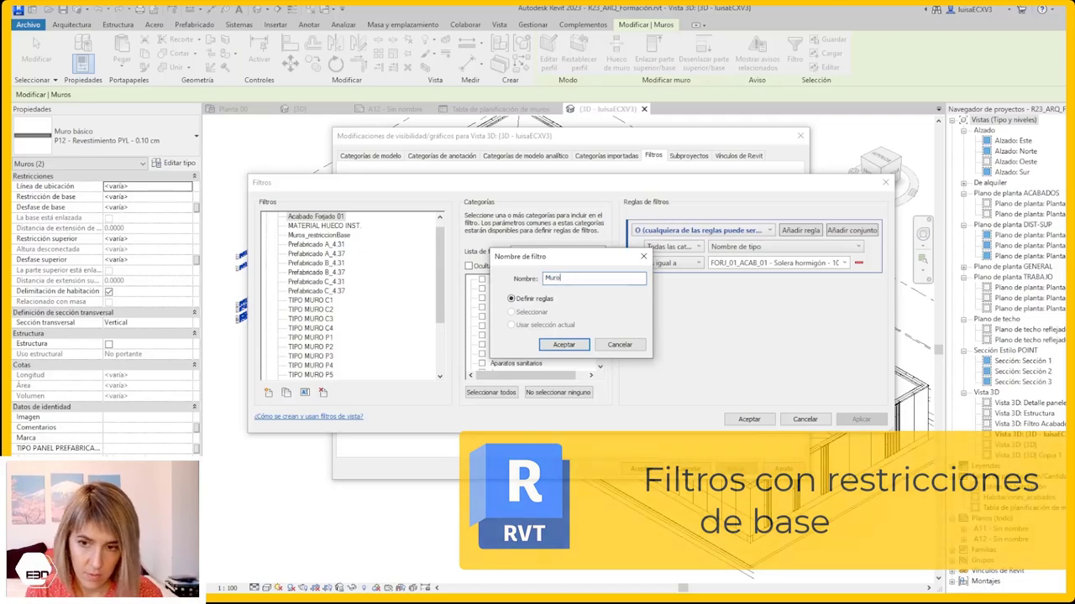
pyautogui.write('s_restriccionBas')
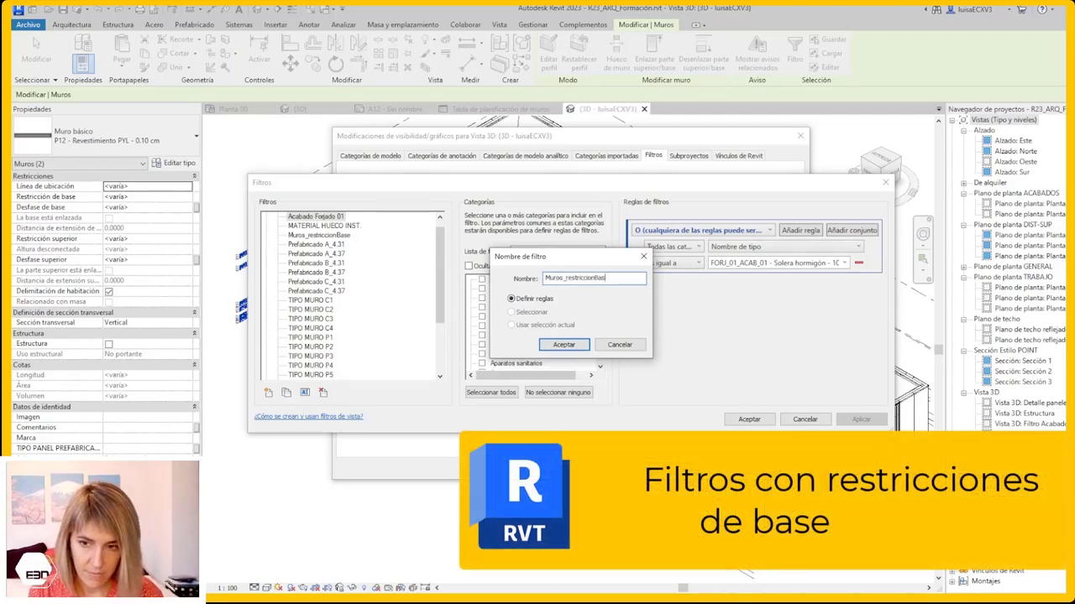
pyautogui.write('e')
pyautogui.press('Return')
pyautogui.press('Return')
pyautogui.click(747, 419)
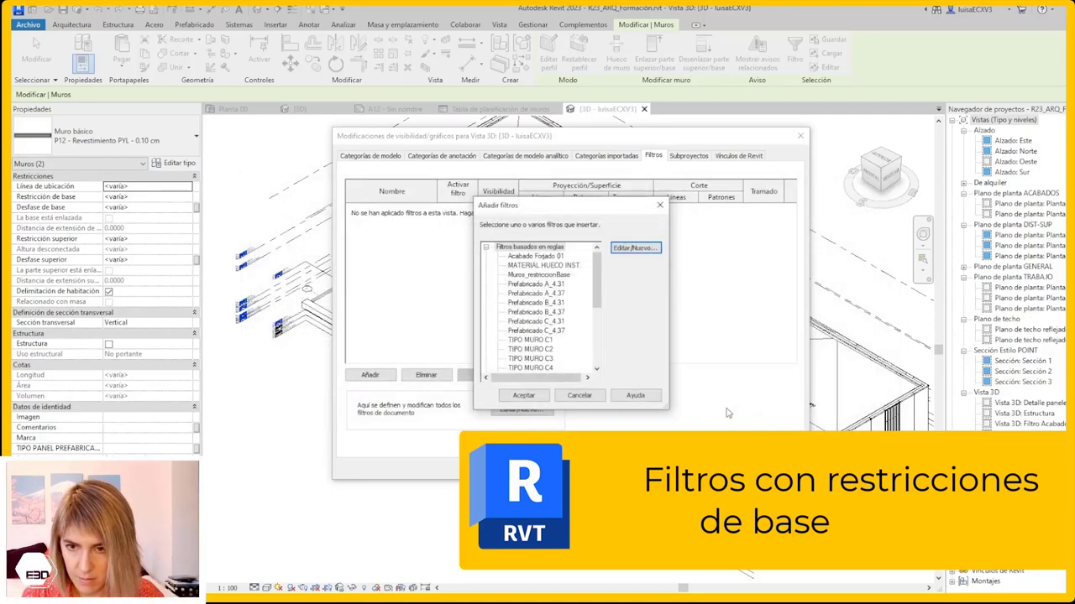
pyautogui.click(534, 276)
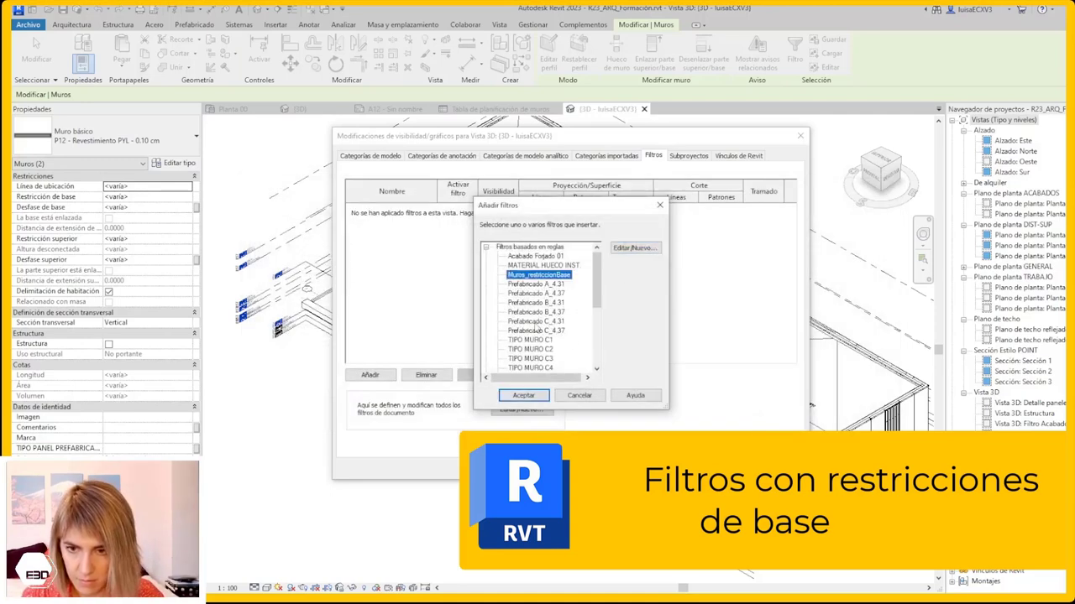
pyautogui.click(542, 398)
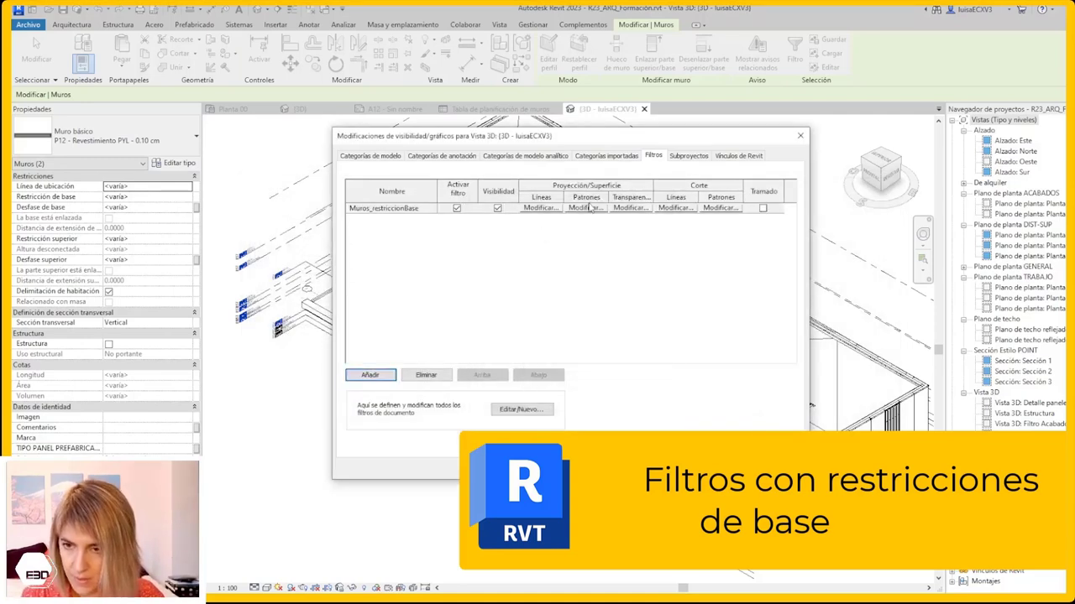
# Override the Muros_restriccionBase filter's surface pattern with a solid red fill (RGB 255-047-047)
pyautogui.click(588, 208)
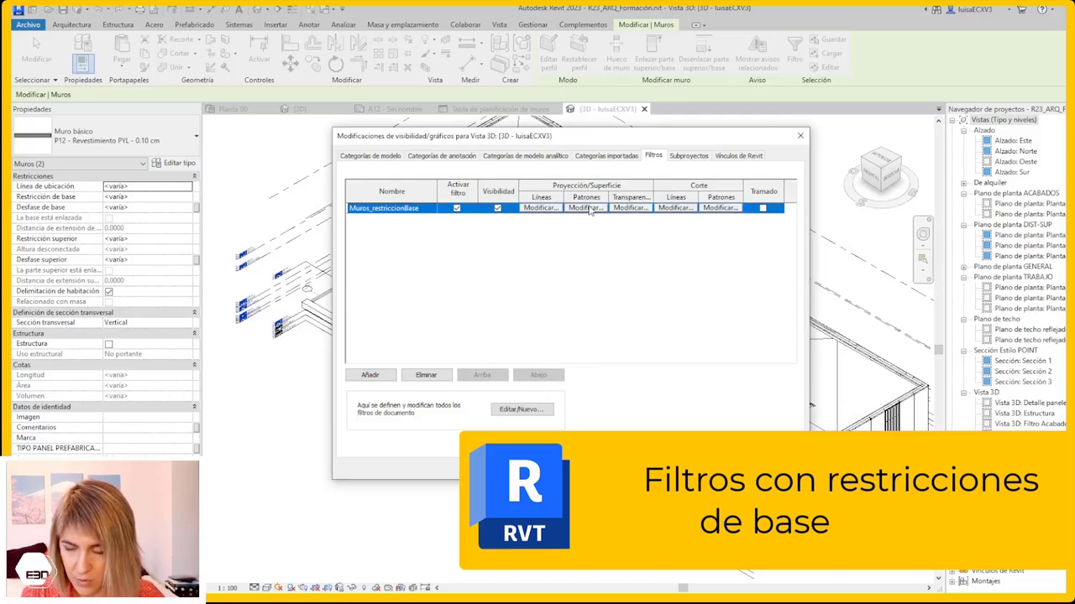
pyautogui.click(597, 208)
pyautogui.click(588, 291)
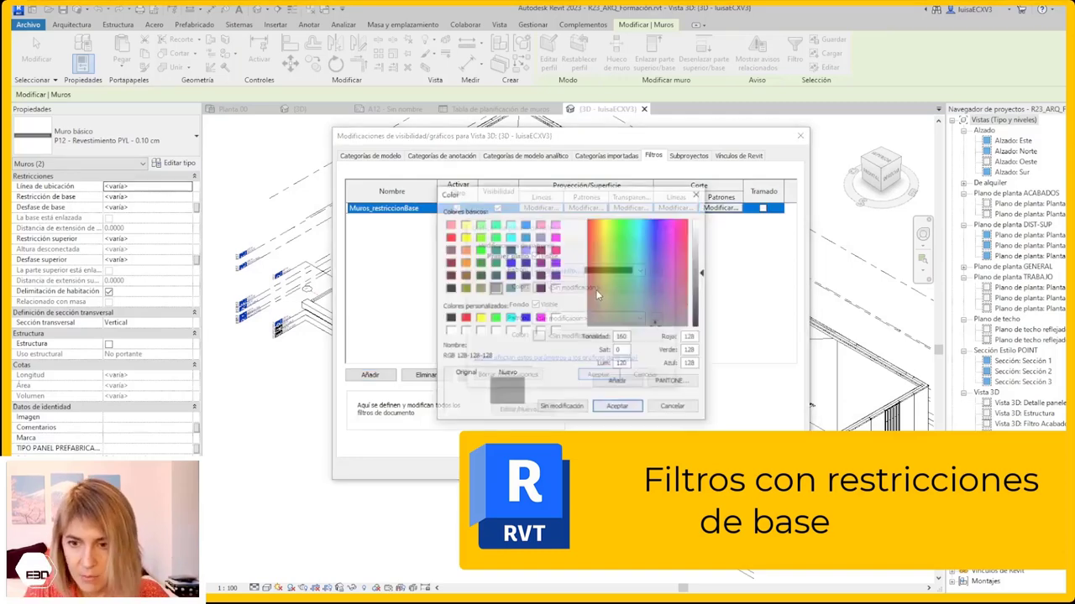
pyautogui.click(598, 229)
pyautogui.moveTo(703, 273); pyautogui.dragTo(705, 265)
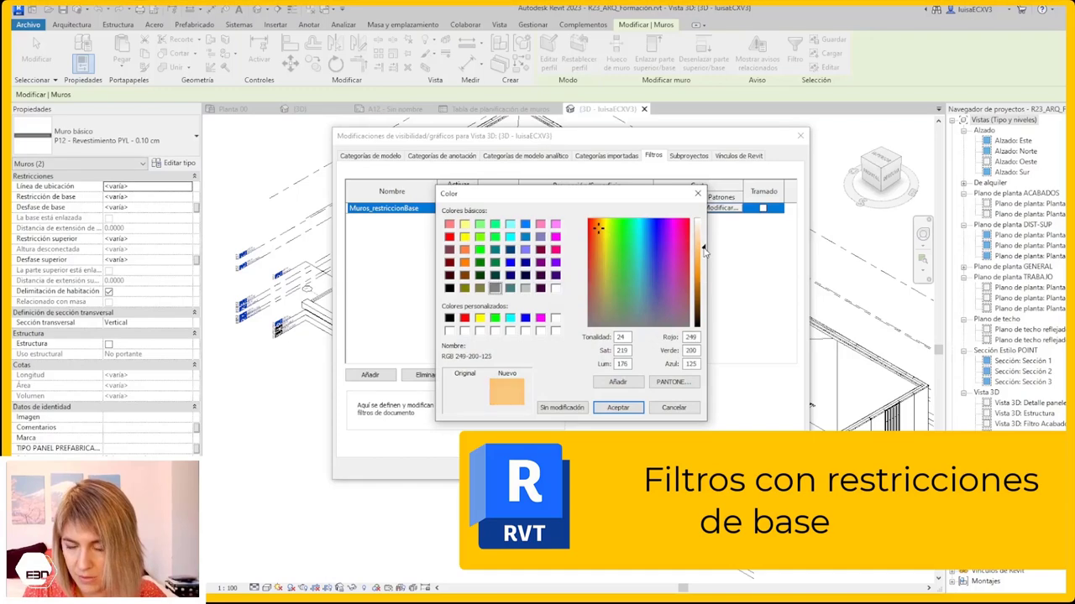
pyautogui.click(589, 219)
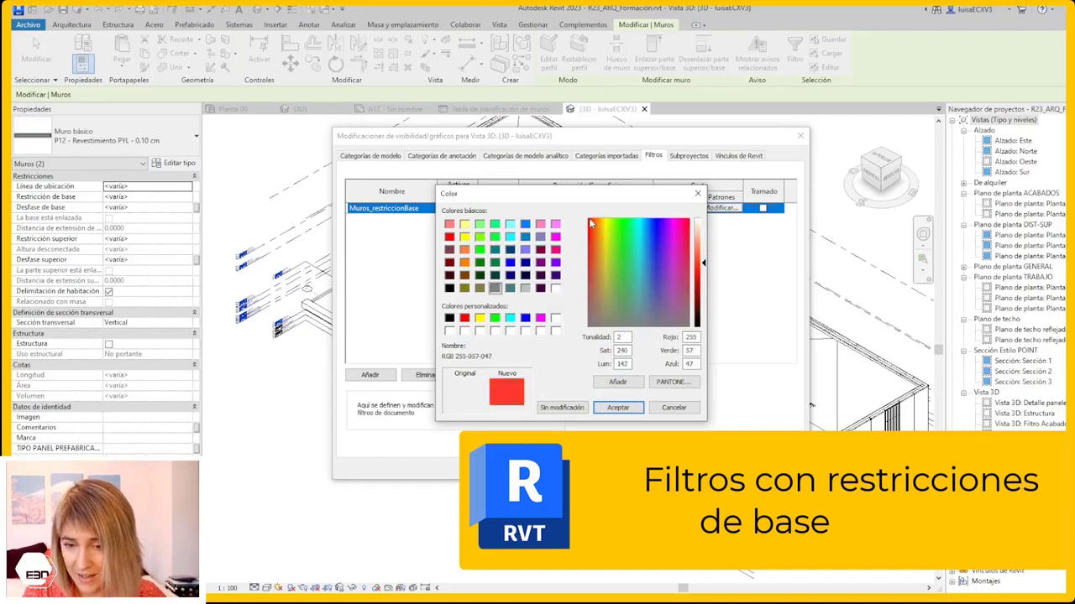
pyautogui.click(620, 407)
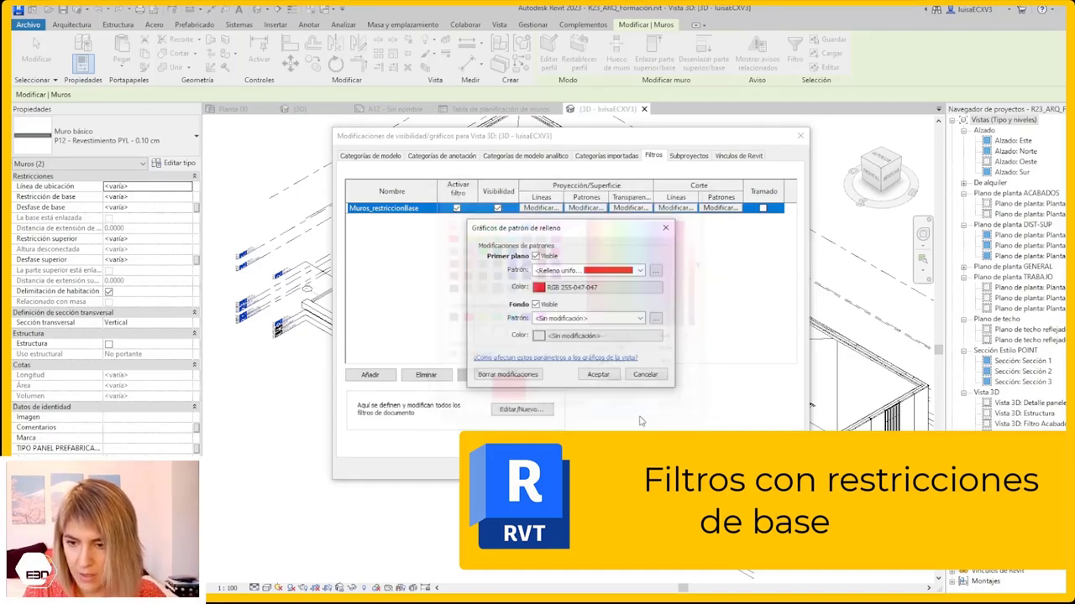
pyautogui.click(616, 379)
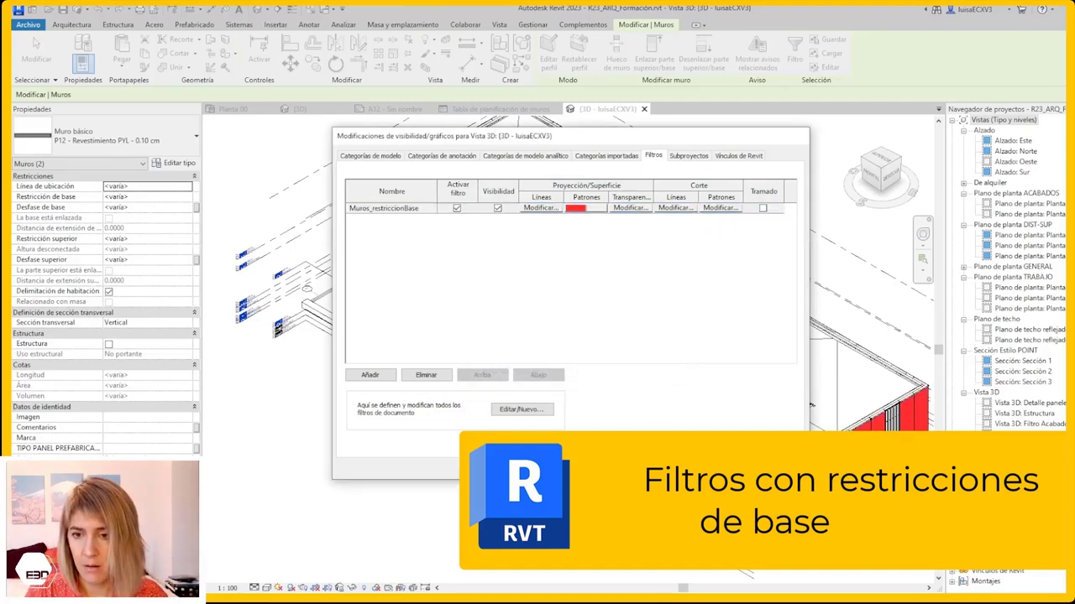
pyautogui.press('Return')
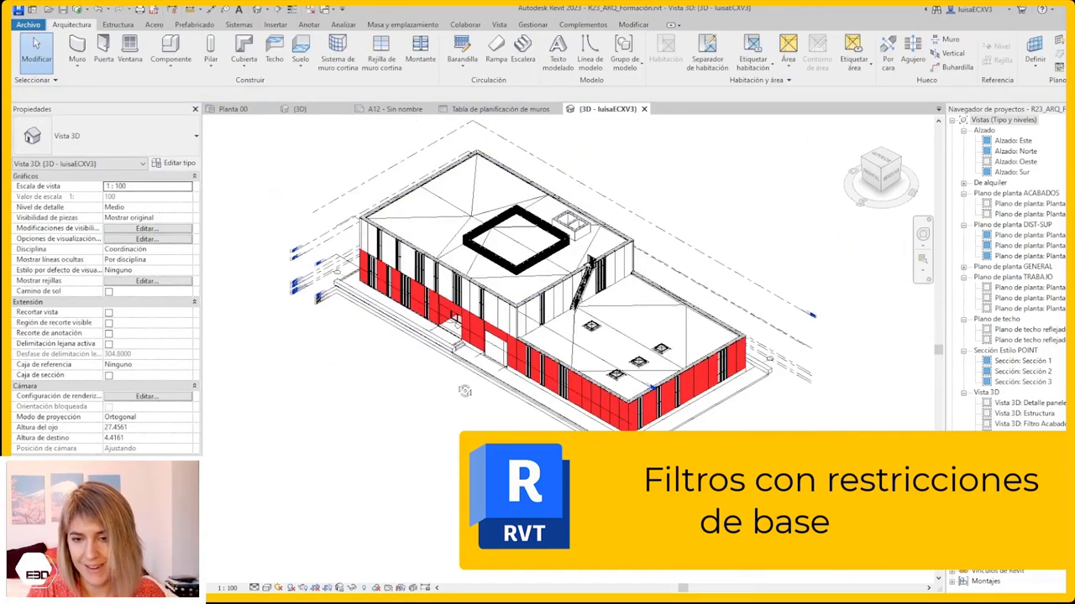
pyautogui.moveTo(465, 391)
pyautogui.keyDown('shift'); pyautogui.mouseDown(button='middle')
pyautogui.moveTo(223, 356)
pyautogui.moveTo(428, 409)
pyautogui.mouseUp(button='middle'); pyautogui.keyUp('shift')
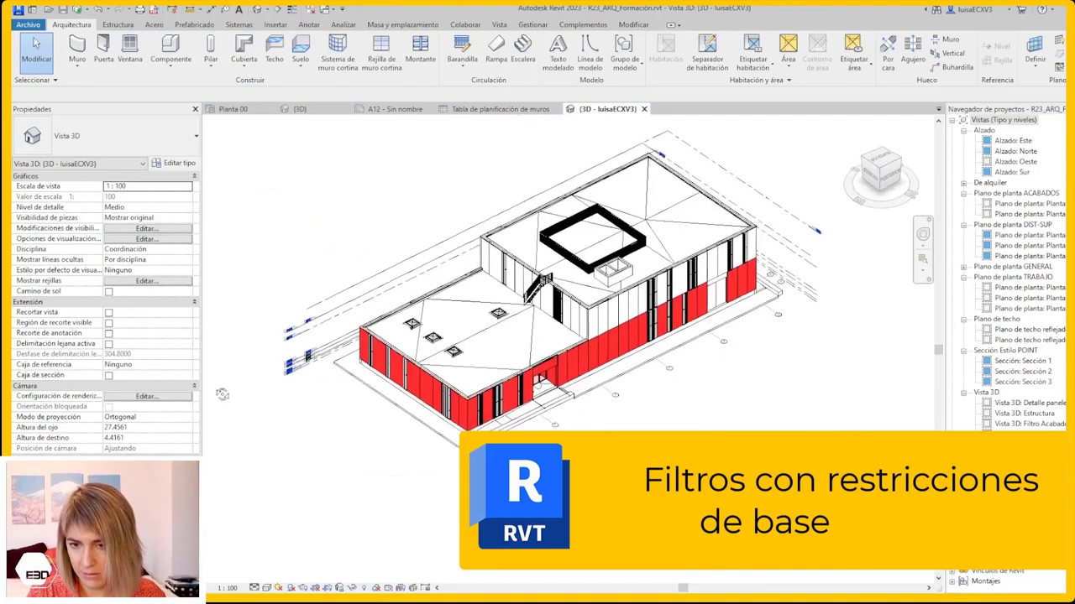
pyautogui.scroll(2, 428, 409)
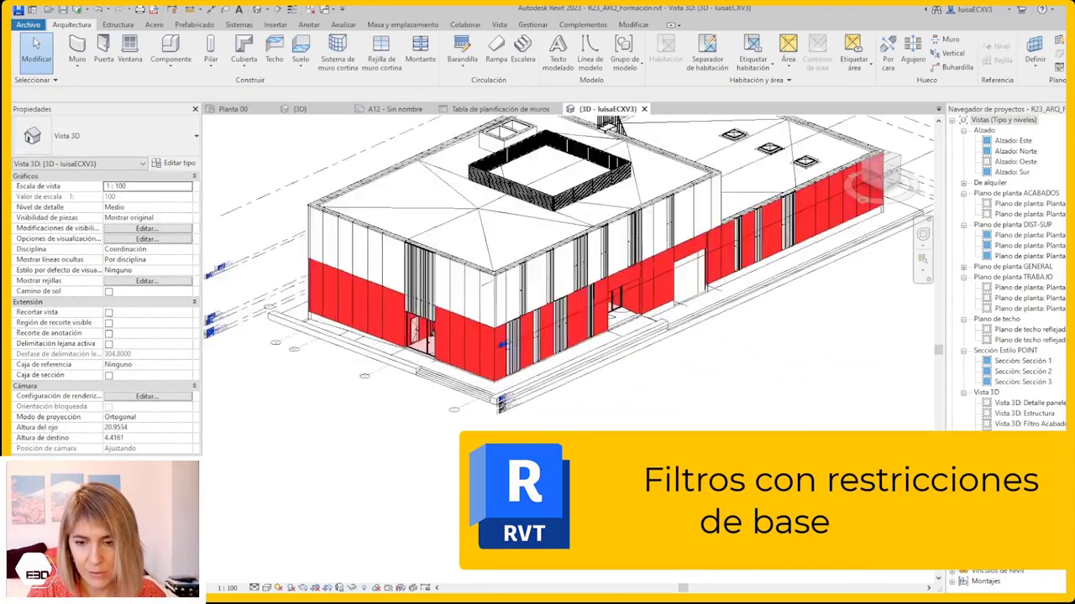
pyautogui.scroll(2, 378, 361)
pyautogui.scroll(2, 327, 323)
pyautogui.scroll(3, 318, 317)
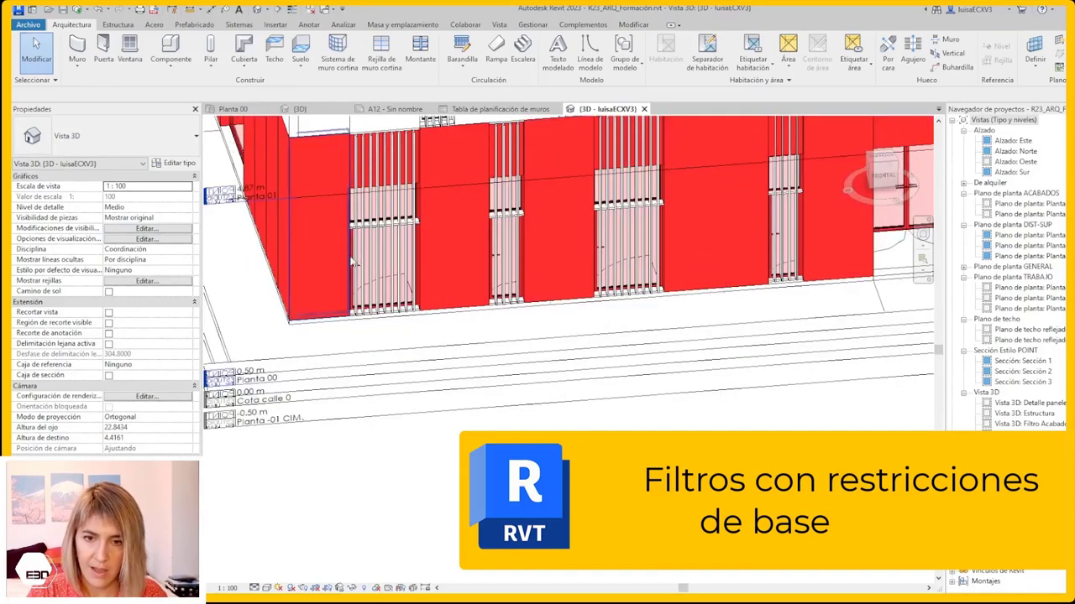
pyautogui.scroll(2, 356, 248)
pyautogui.scroll(-5, 391, 276)
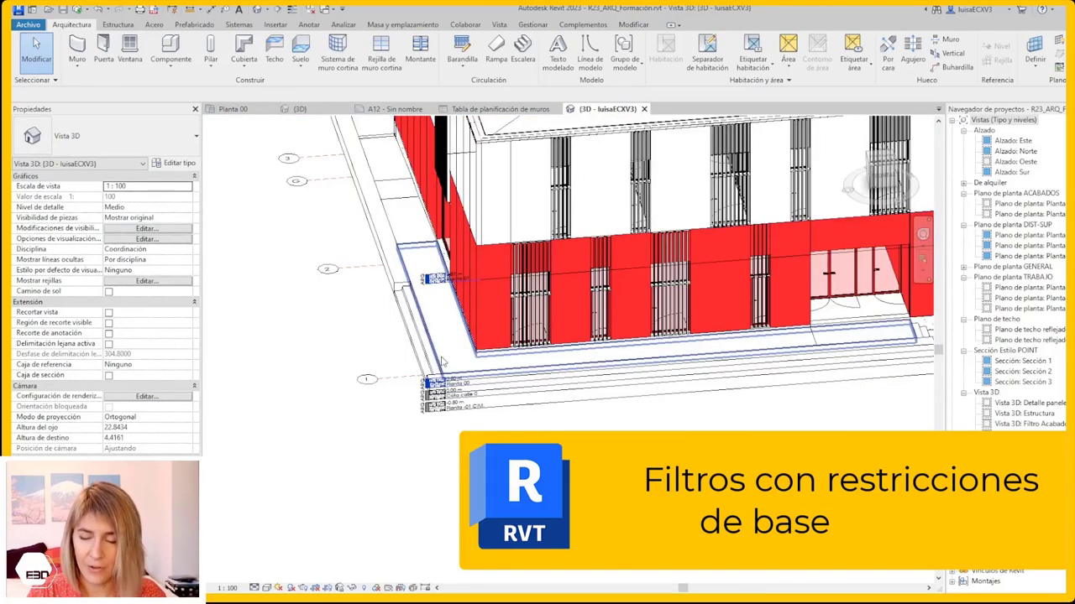
pyautogui.keyDown('shift'); pyautogui.moveTo(391, 276); pyautogui.dragTo(482, 392, button='middle'); pyautogui.keyUp('shift')
pyautogui.scroll(-3, 483, 392)
pyautogui.scroll(-3, 344, 373)
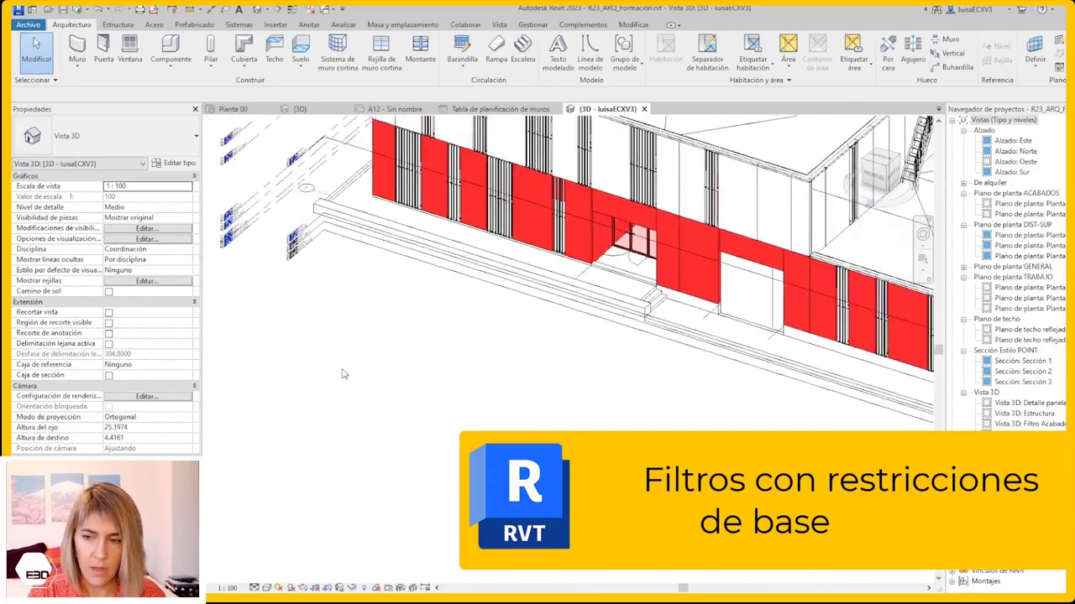
pyautogui.scroll(-4, 344, 374)
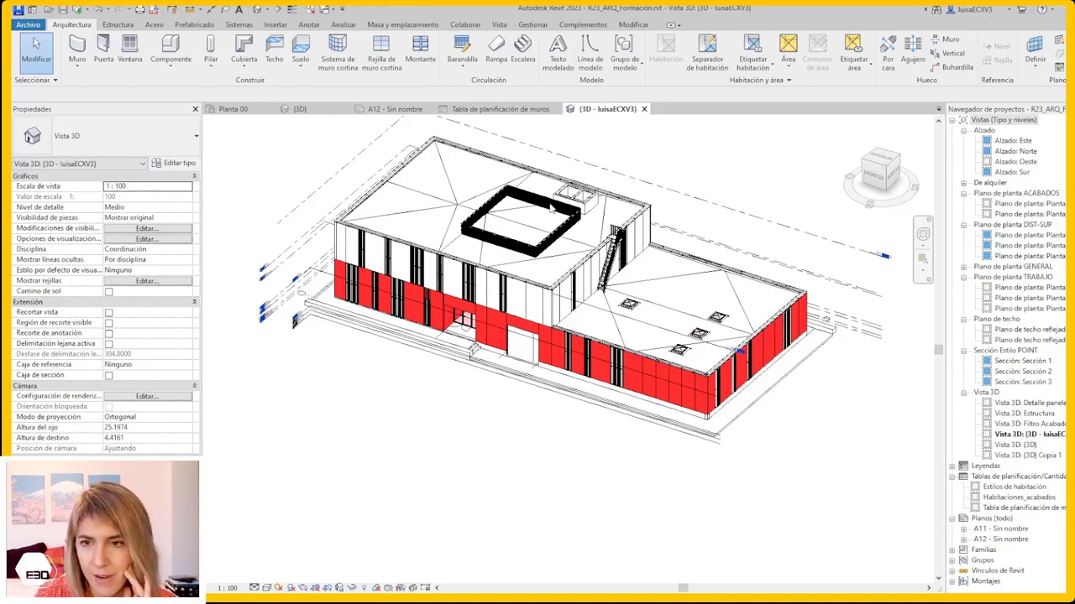
pyautogui.scroll(1, 390, 499)
pyautogui.scroll(1, 496, 517)
pyautogui.scroll(-2, 502, 535)
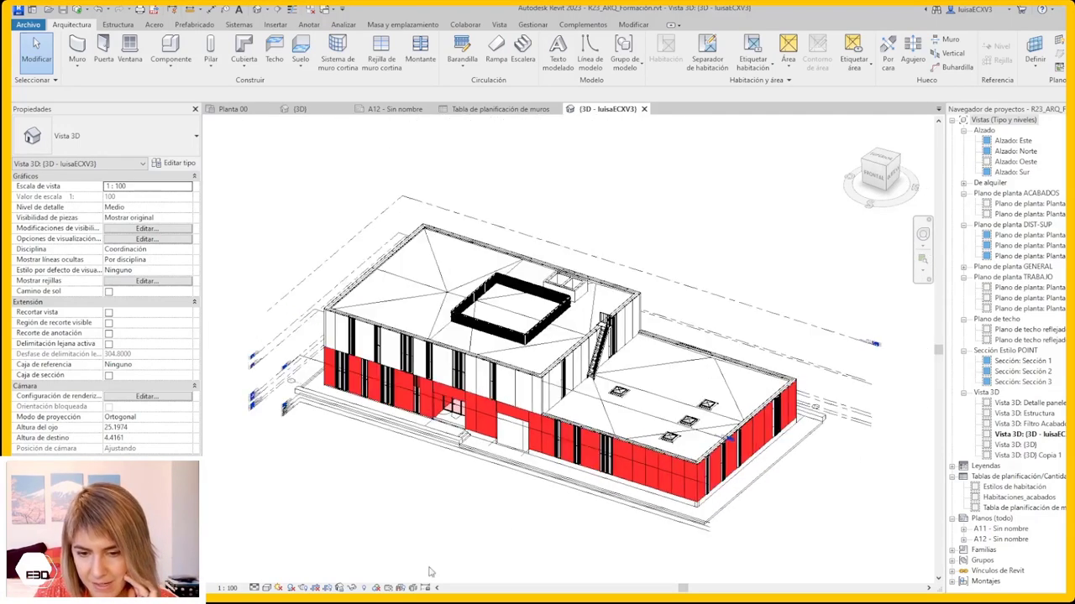
# Measure between two points on the facade panel, reading 1.5012
pyautogui.scroll(1, 445, 512)
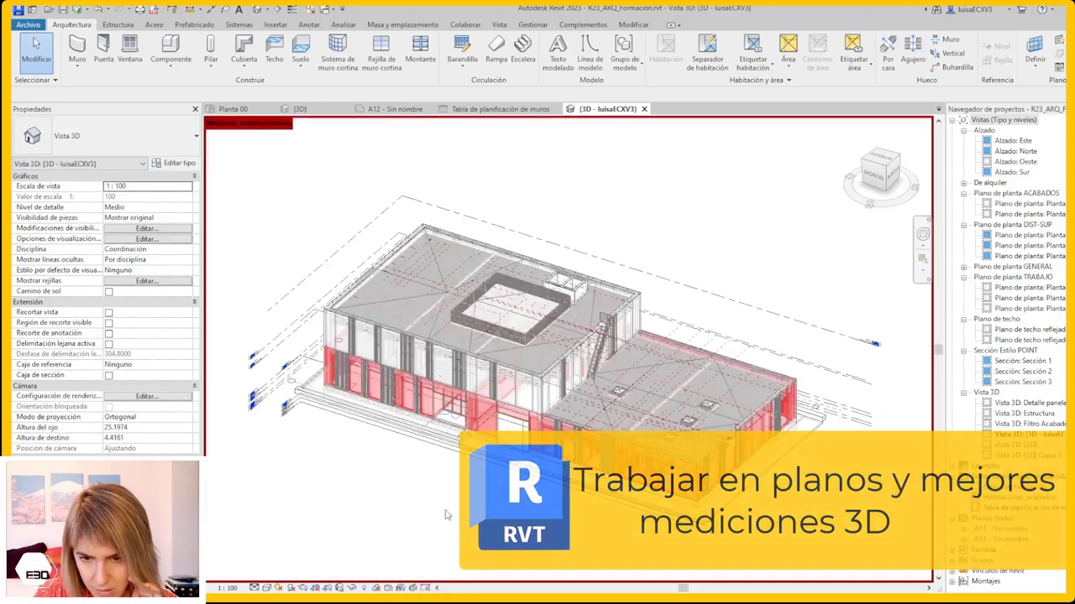
pyautogui.scroll(1, 445, 511)
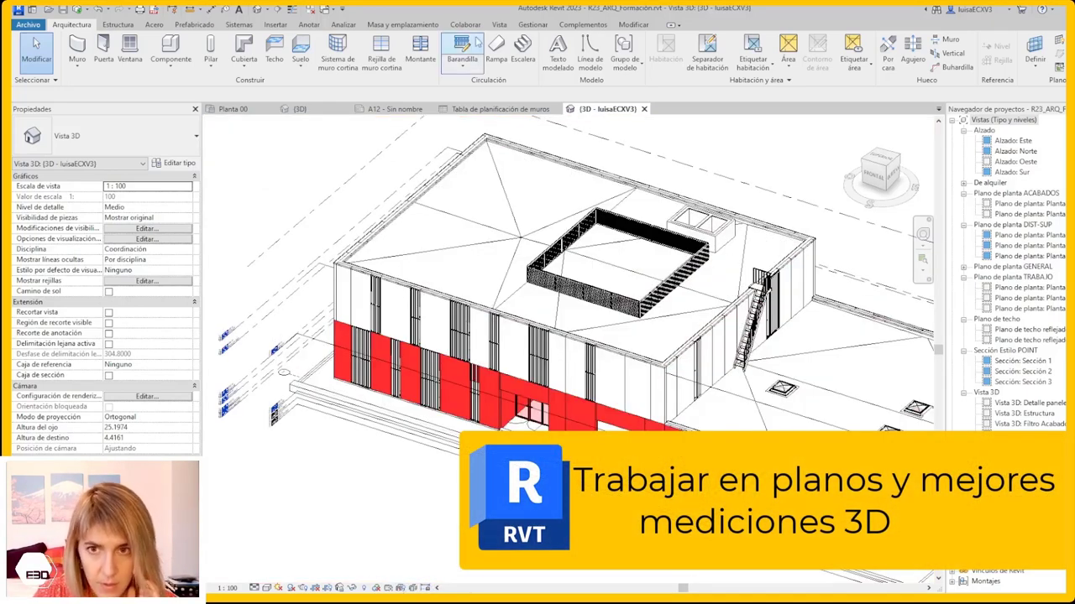
pyautogui.click(190, 10)
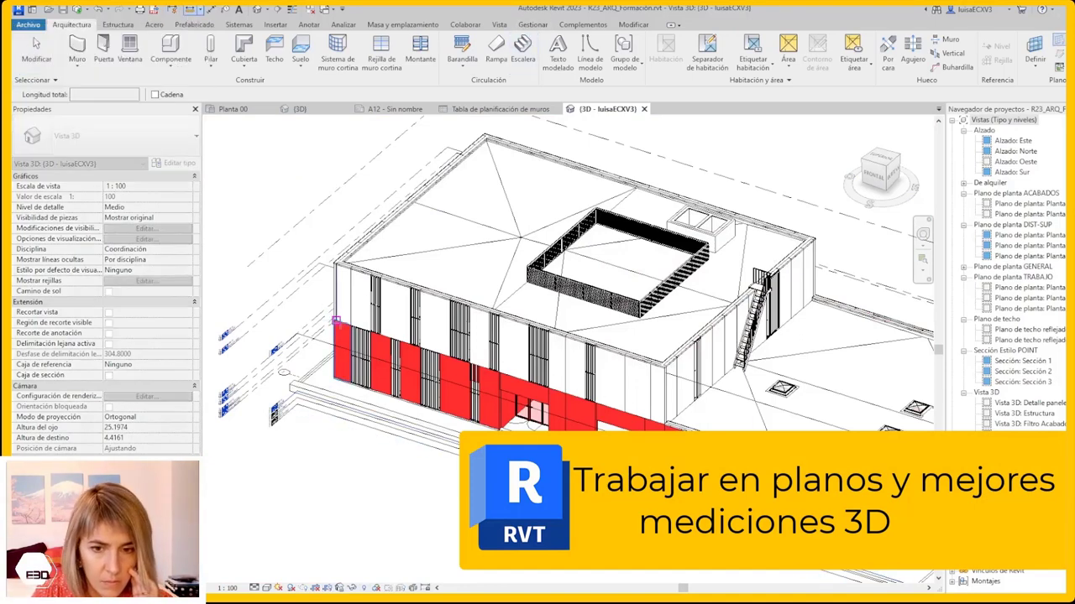
pyautogui.scroll(3, 351, 295)
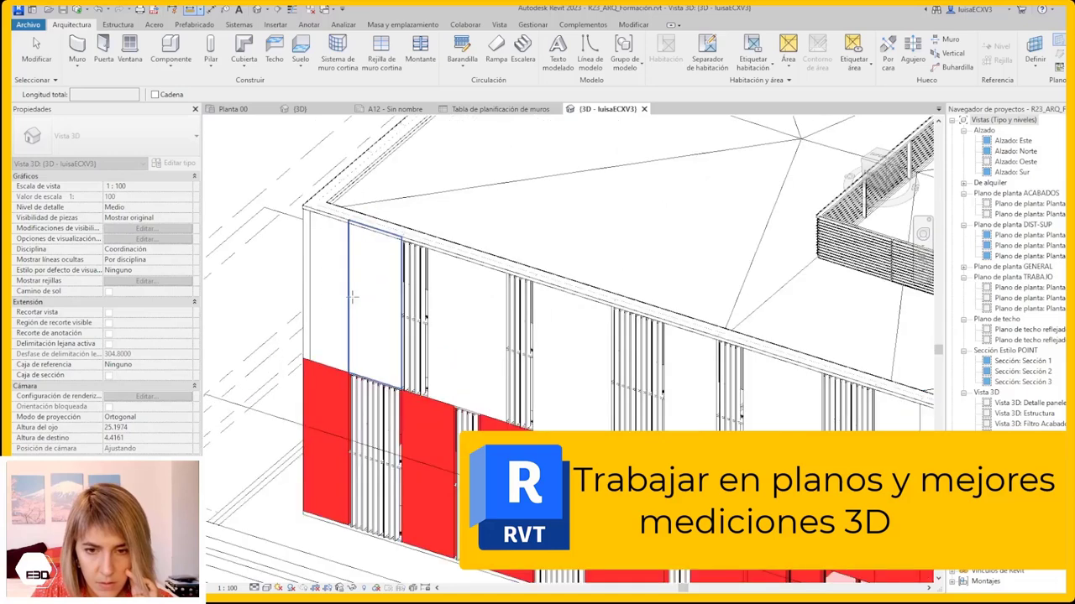
pyautogui.click(349, 296)
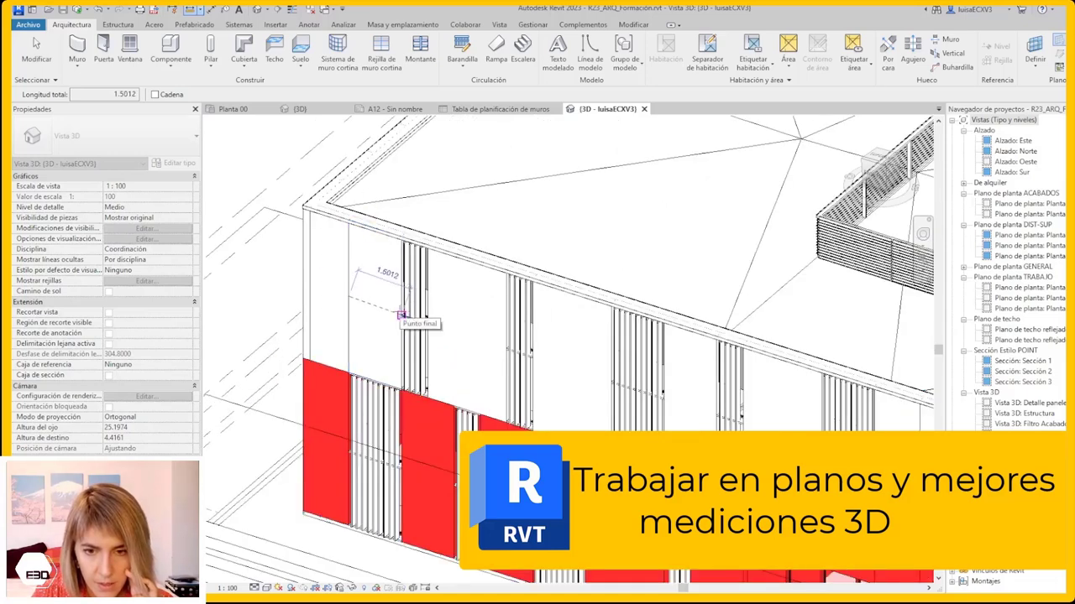
pyautogui.click(401, 315)
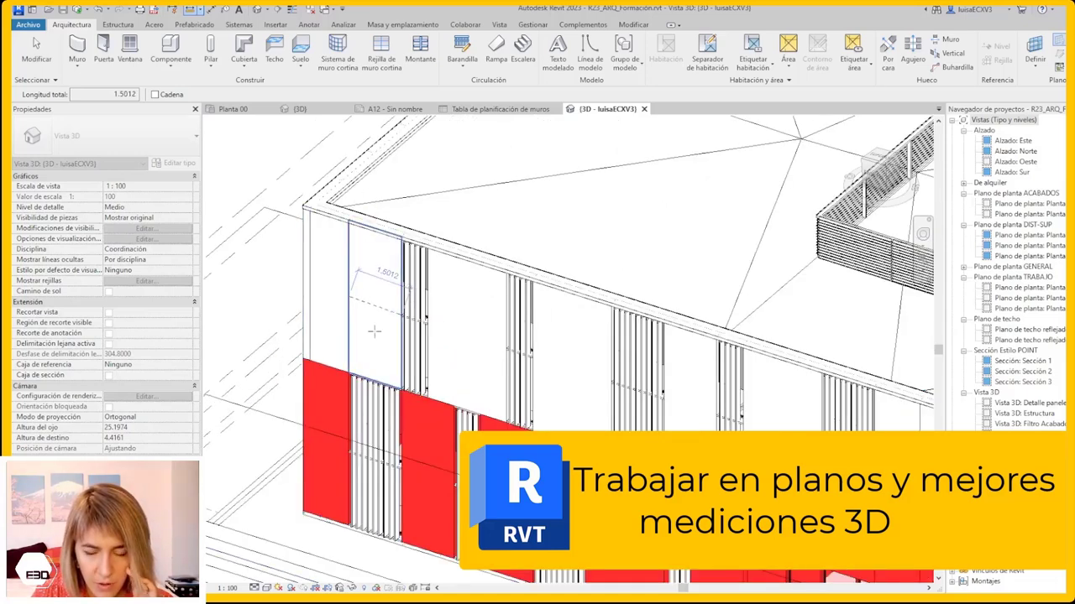
# Measure along the roof edge, then exit the measuring tool
pyautogui.scroll(2, 365, 322)
pyautogui.scroll(-2, 365, 322)
pyautogui.scroll(-2, 385, 286)
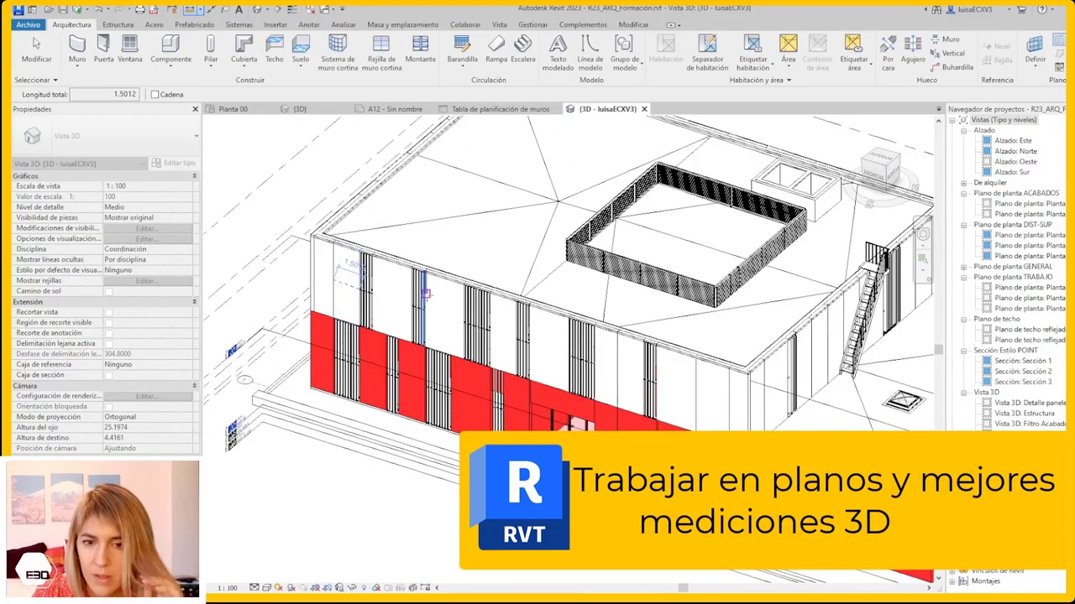
pyautogui.click(393, 291)
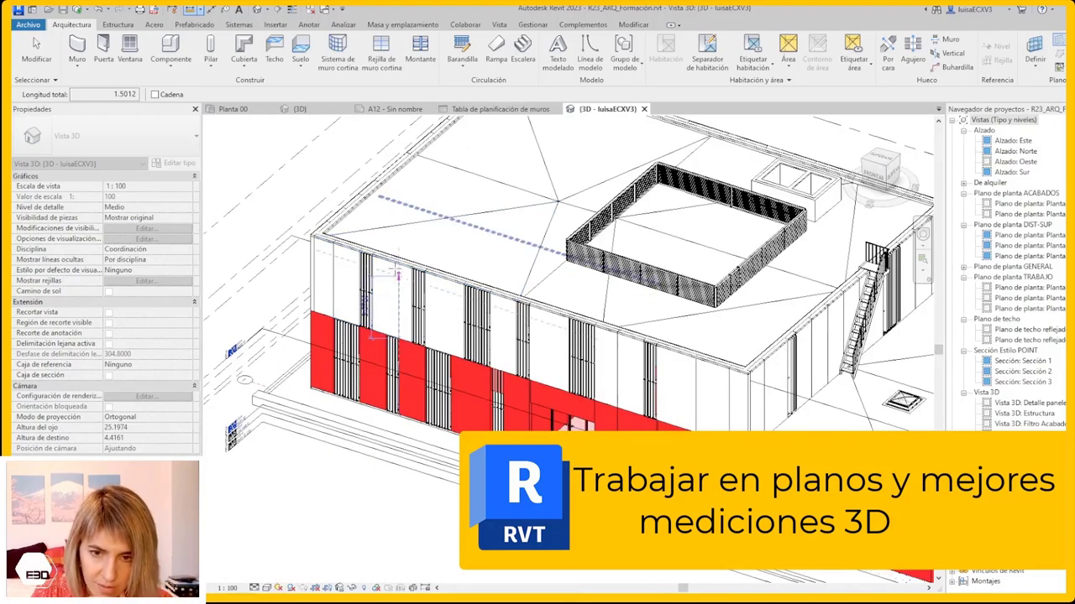
pyautogui.scroll(3, 396, 265)
pyautogui.scroll(1, 396, 265)
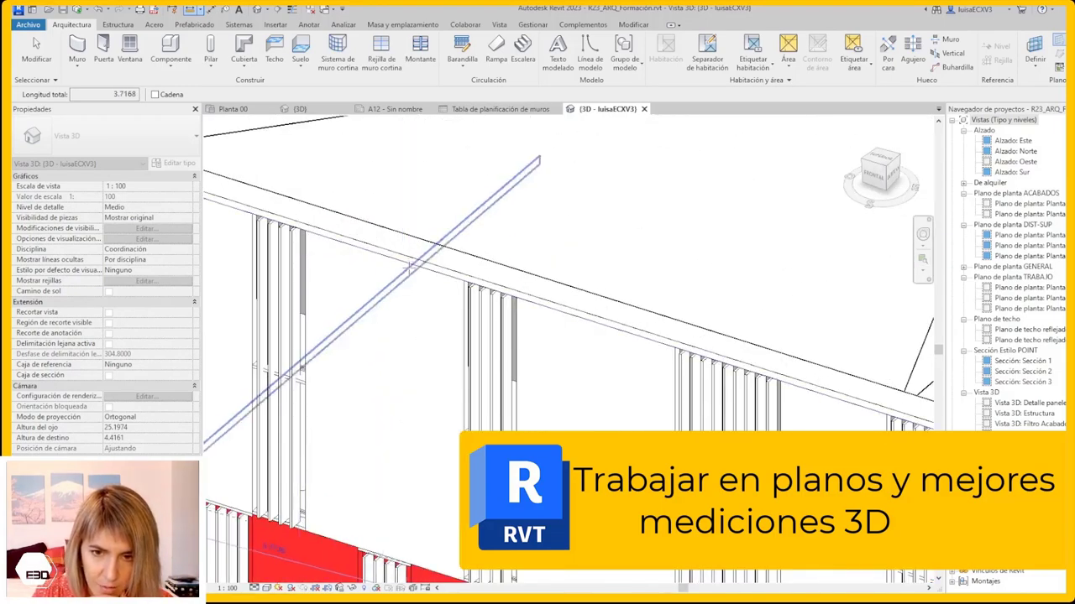
pyautogui.scroll(-4, 408, 260)
pyautogui.press('Escape')
pyautogui.press('Escape')
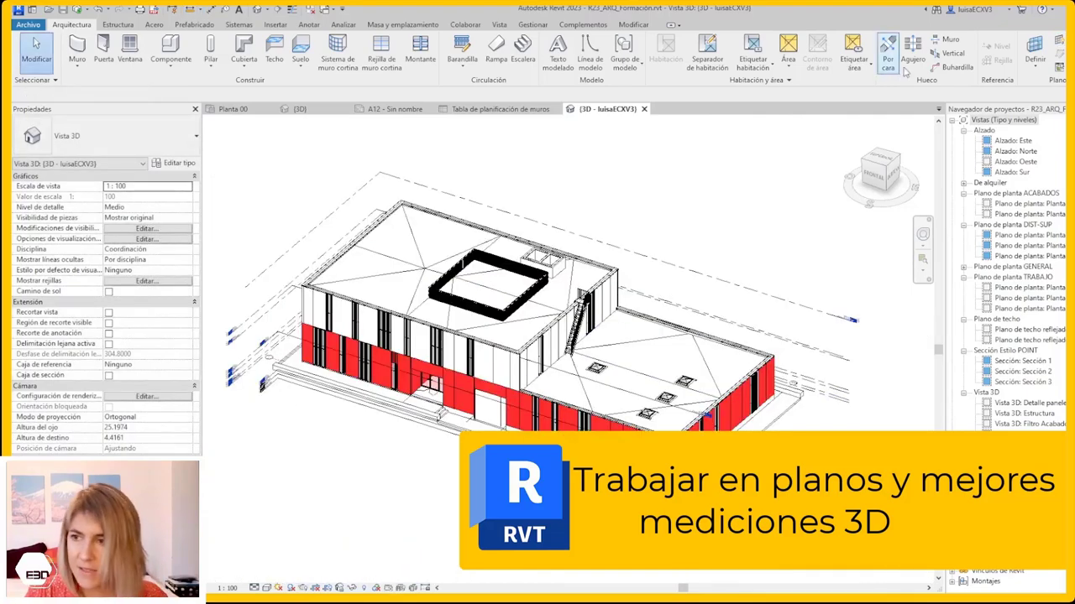
pyautogui.scroll(5, 550, 254)
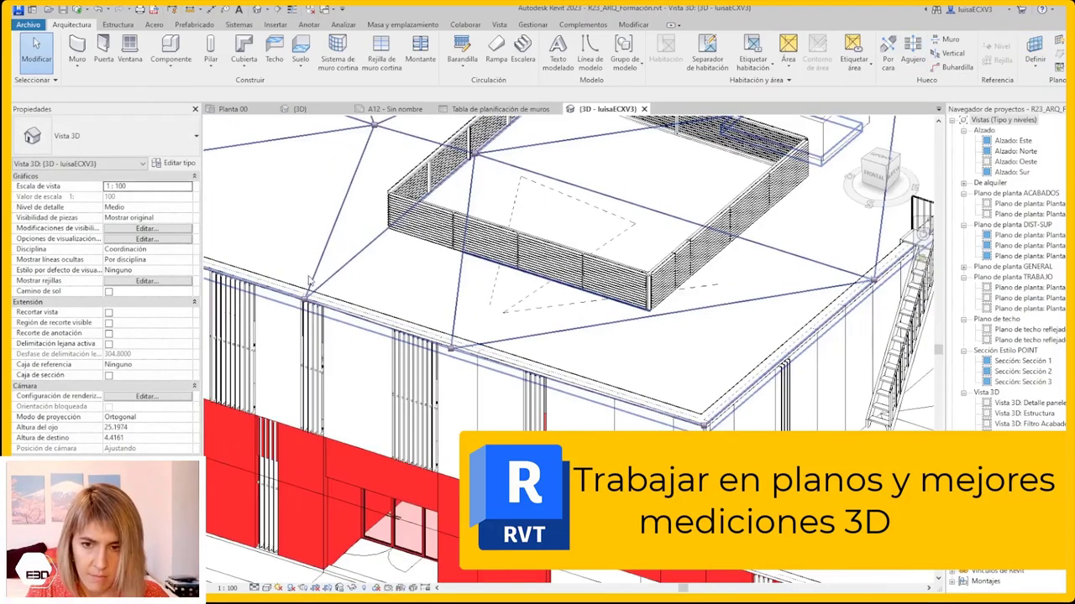
pyautogui.scroll(-3, 551, 253)
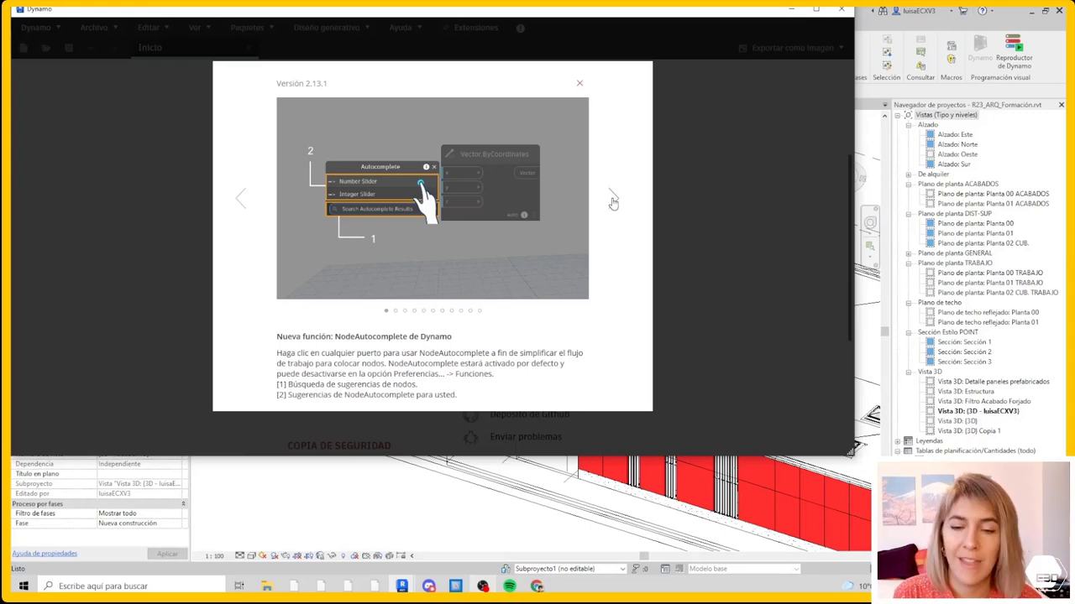
# Skip through and close Dynamo's welcome tour, then start a new blank workspace
pyautogui.click(614, 200)
pyautogui.click(614, 200)
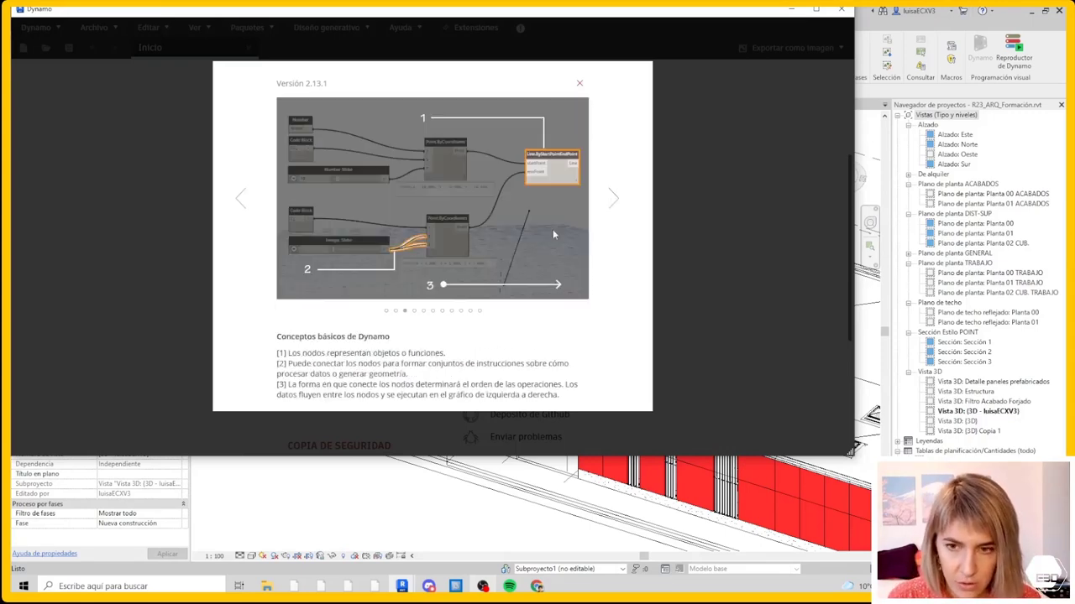
pyautogui.click(579, 83)
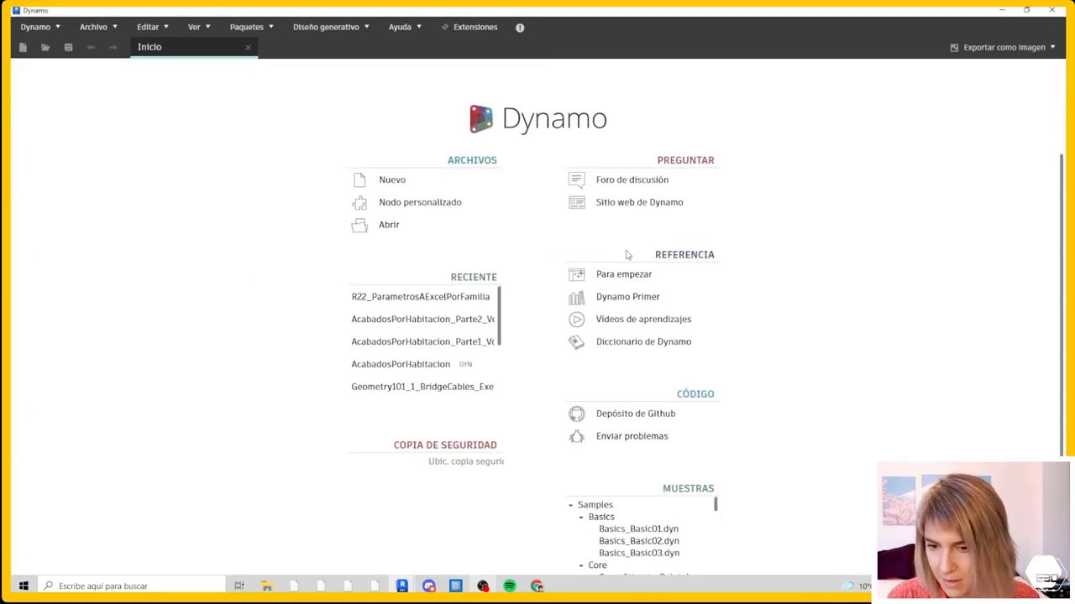
pyautogui.scroll(-1, 628, 252)
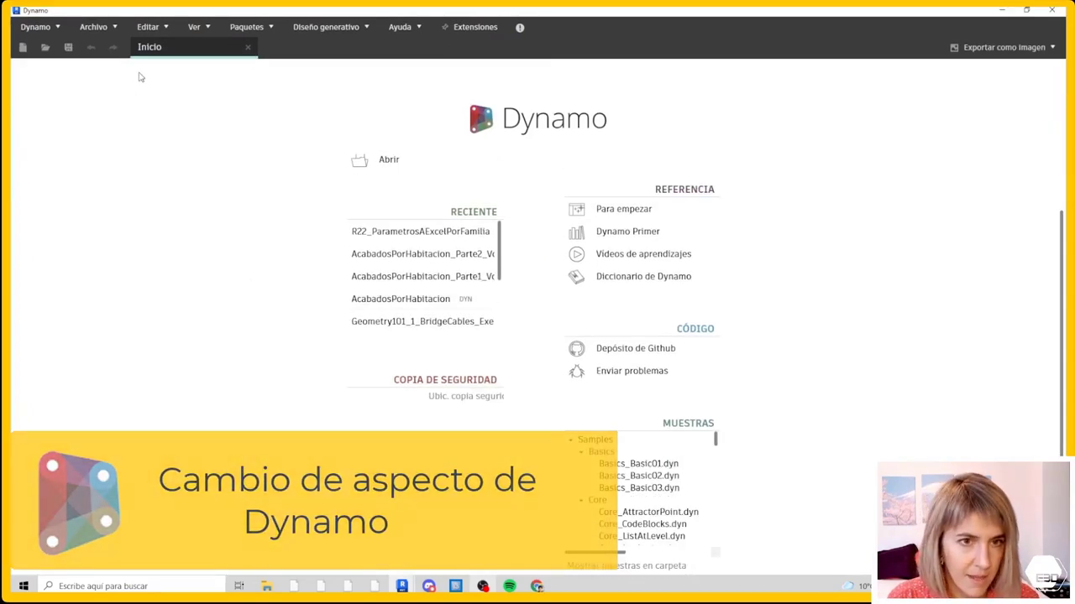
pyautogui.scroll(1, 412, 173)
pyautogui.click(412, 174)
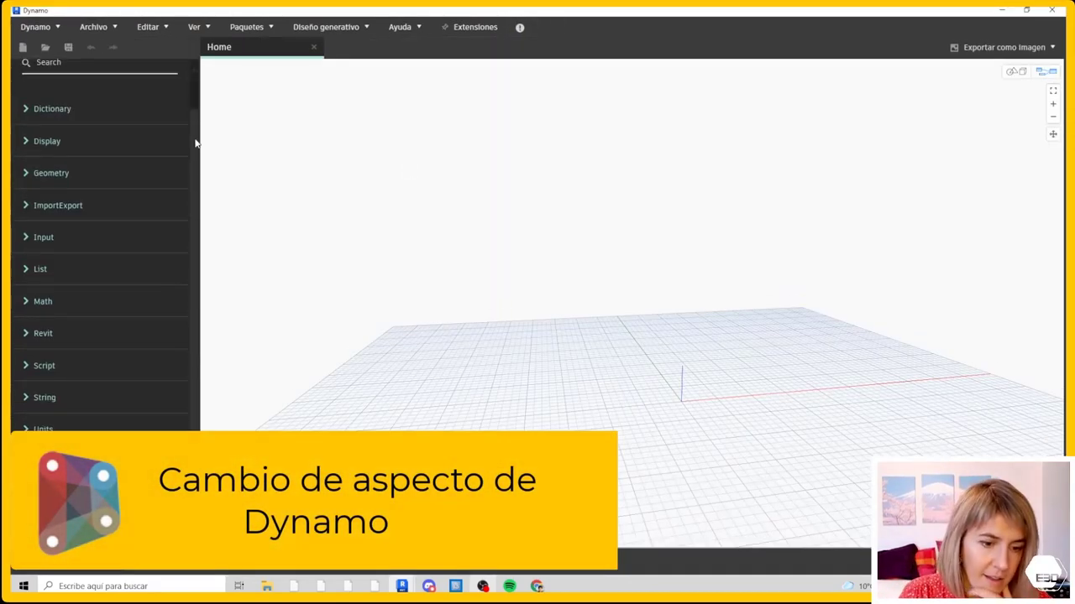
pyautogui.scroll(1, 191, 126)
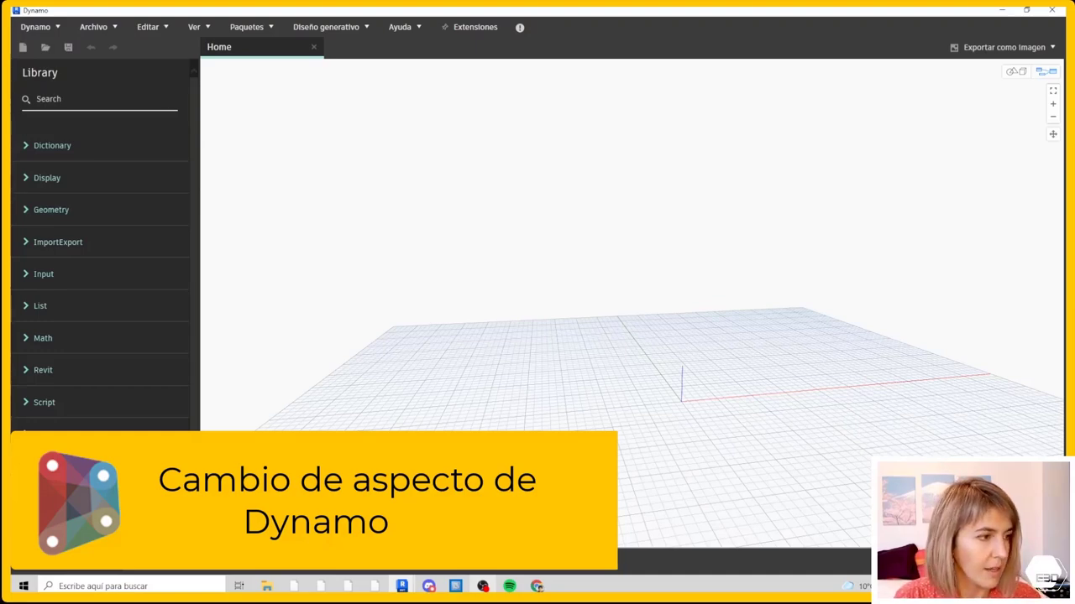
pyautogui.click(536, 586)
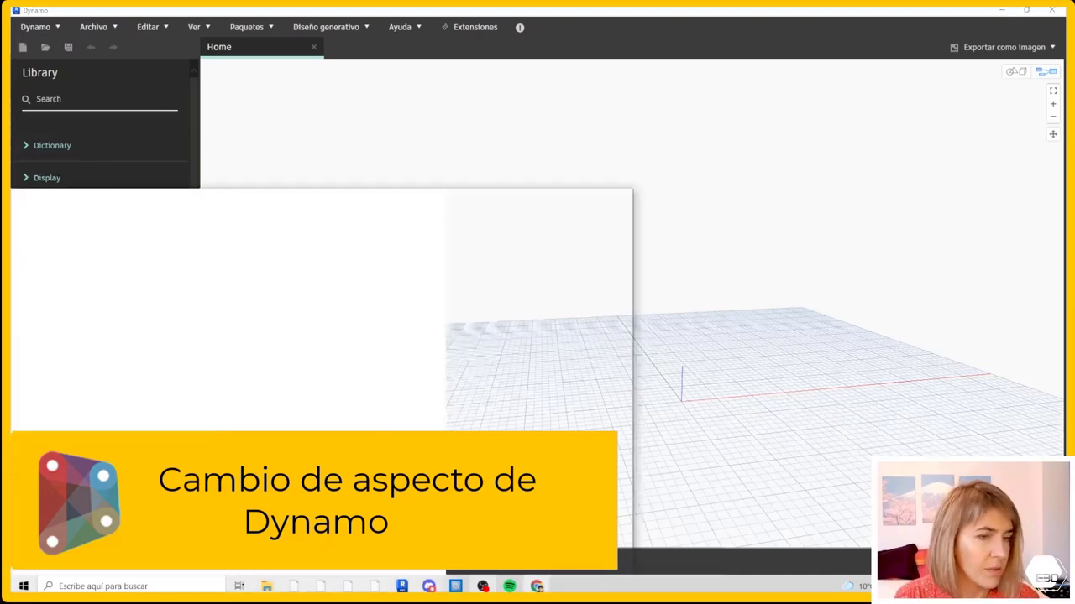
pyautogui.hotkey('ctrl', 'f')
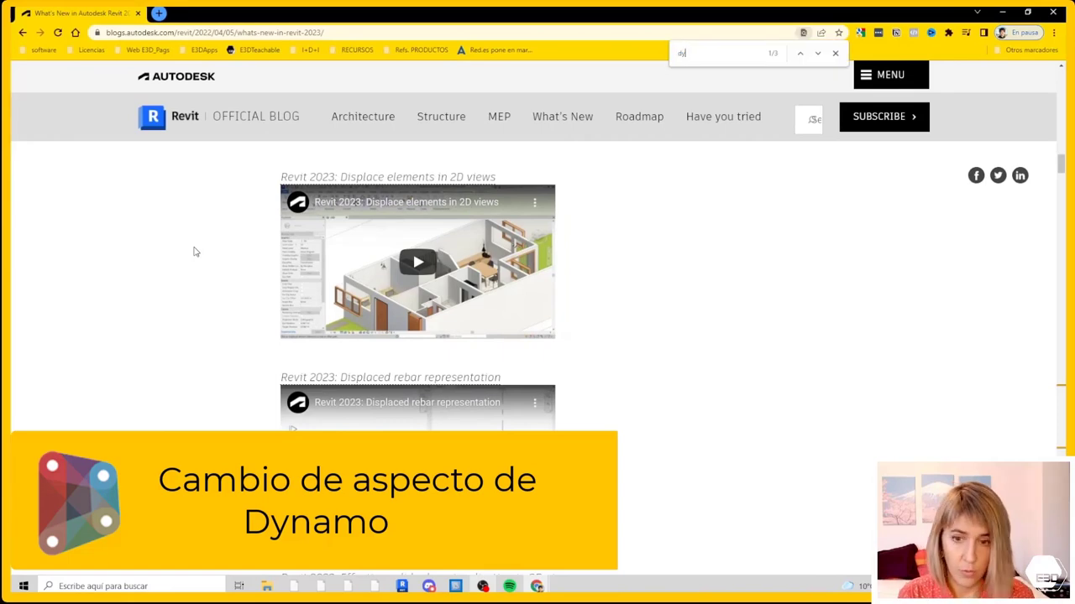
pyautogui.write('namo')
pyautogui.moveTo(1061, 132); pyautogui.dragTo(1060, 147)
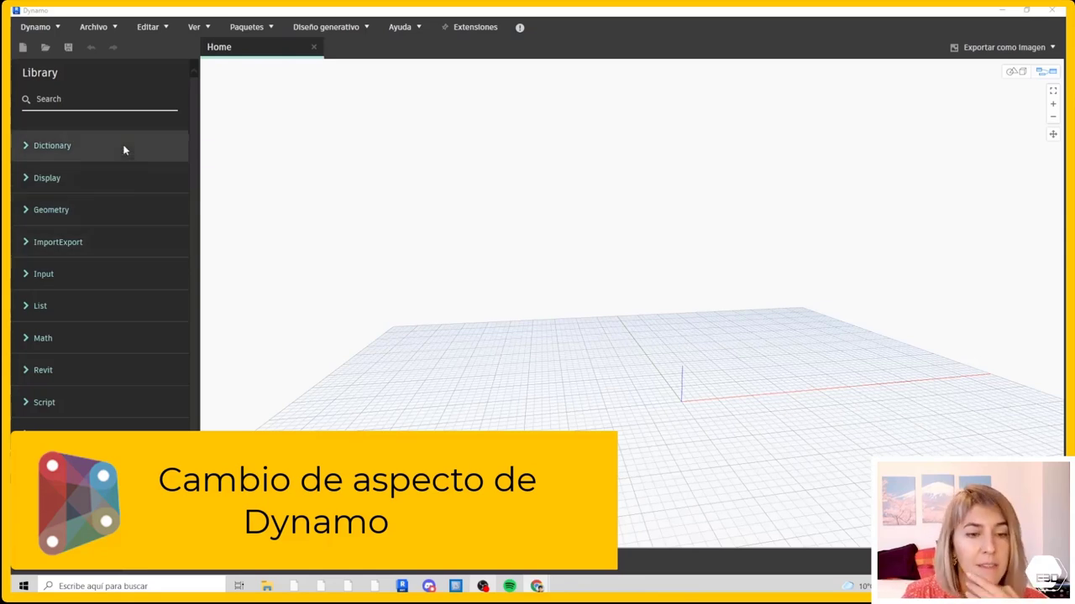
# Expand the Dictionary group and search the node library for 'element type.'
pyautogui.click(124, 146)
pyautogui.click(96, 105)
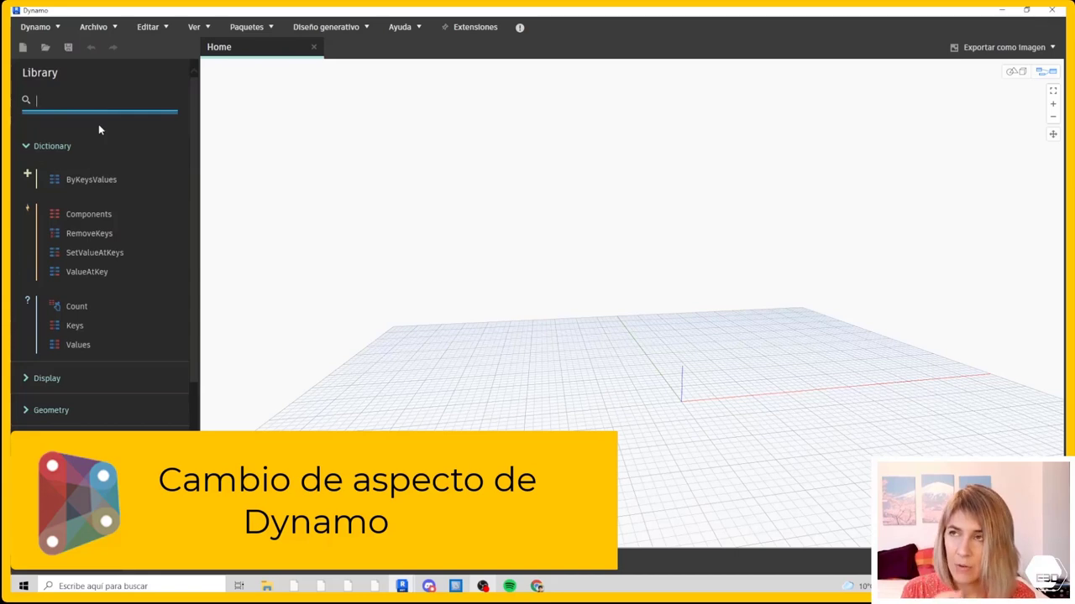
pyautogui.write('element.')
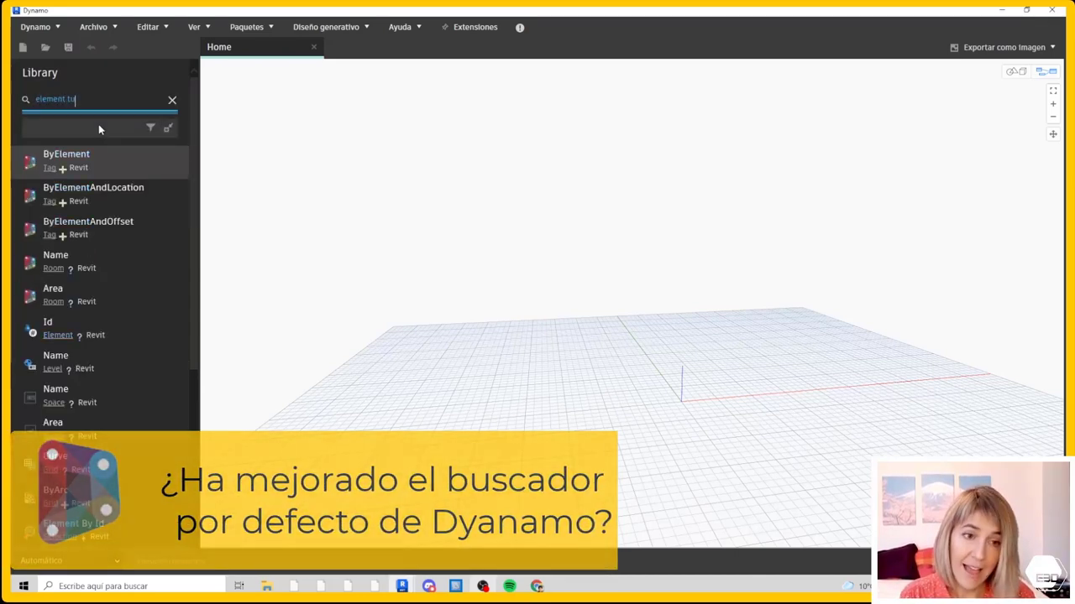
pyautogui.write(' type')
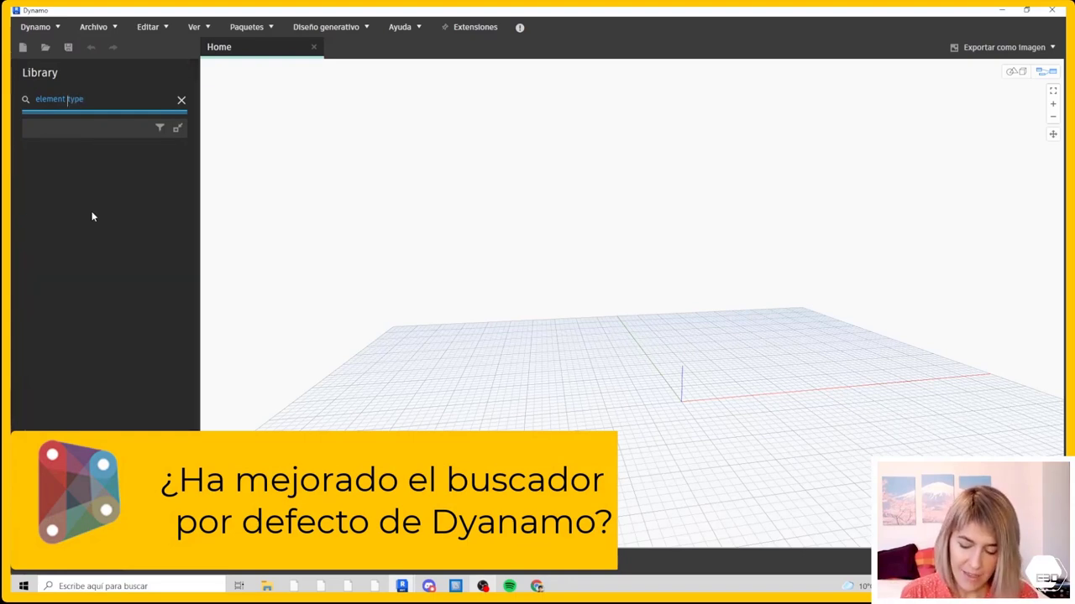
pyautogui.write('.element')
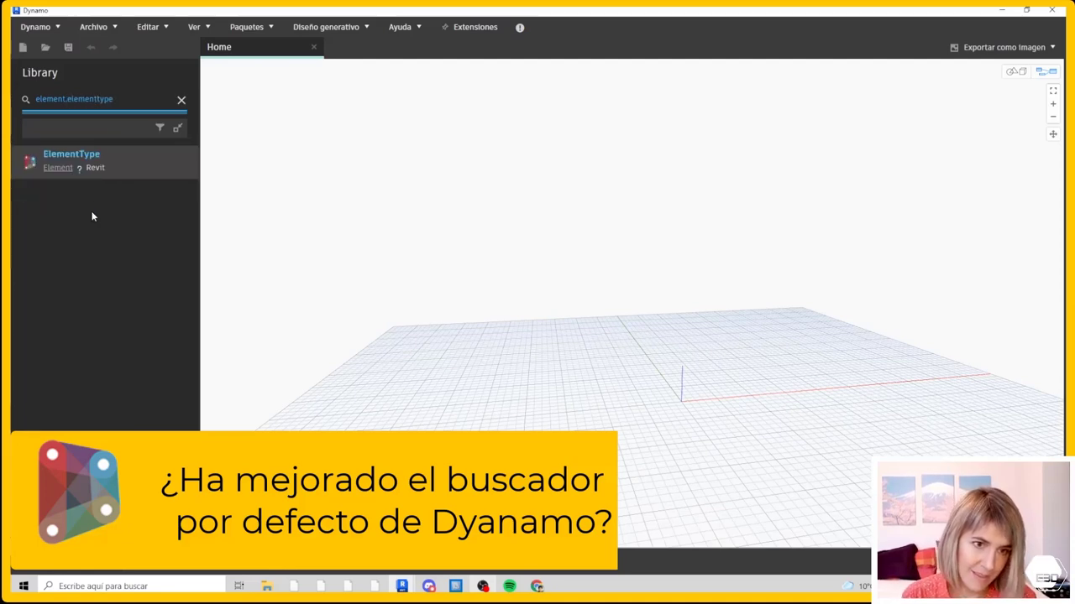
pyautogui.moveTo(73, 160)
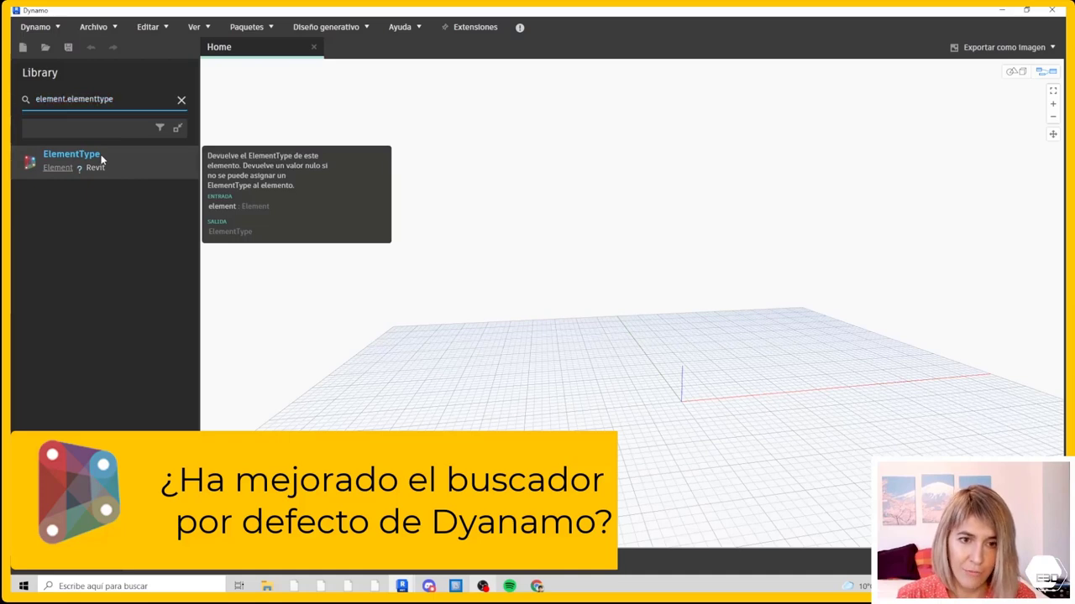
# Place and position an Element.ElementType node, then search the library for 'enttype' and 'type'
pyautogui.click(102, 158)
pyautogui.moveTo(655, 302)
pyautogui.mouseDown()
pyautogui.moveTo(633, 257)
pyautogui.moveTo(584, 209)
pyautogui.mouseUp()
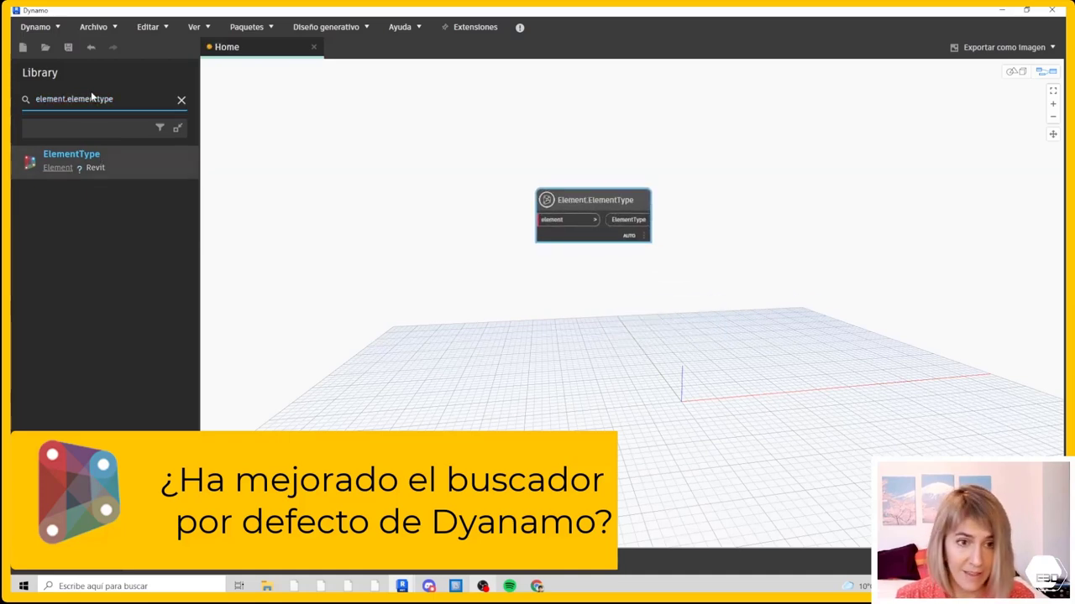
pyautogui.tripleClick(94, 100)
pyautogui.write('e')
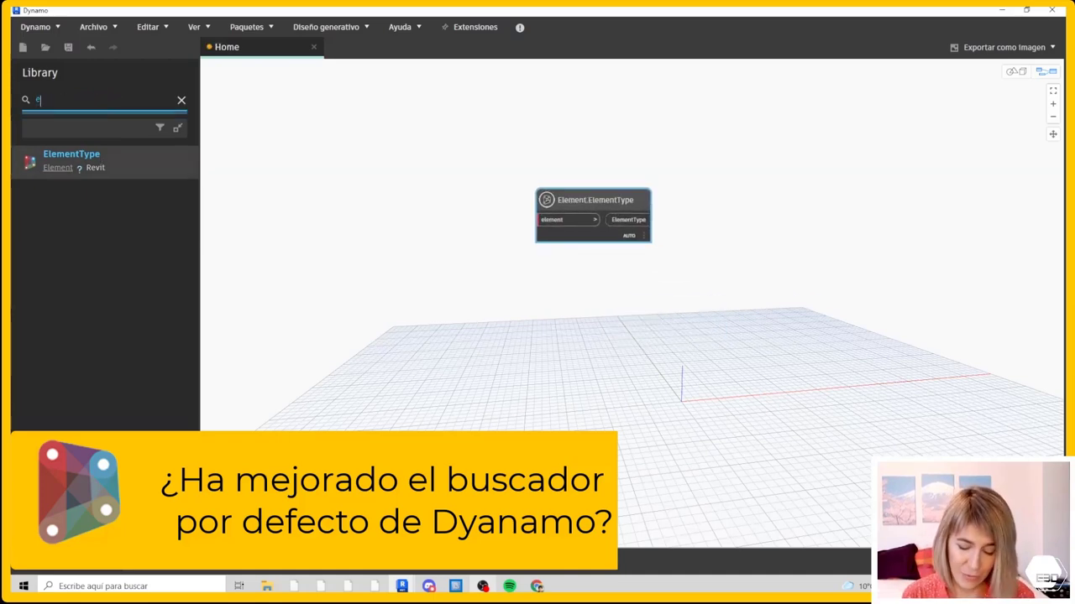
pyautogui.write('lementty')
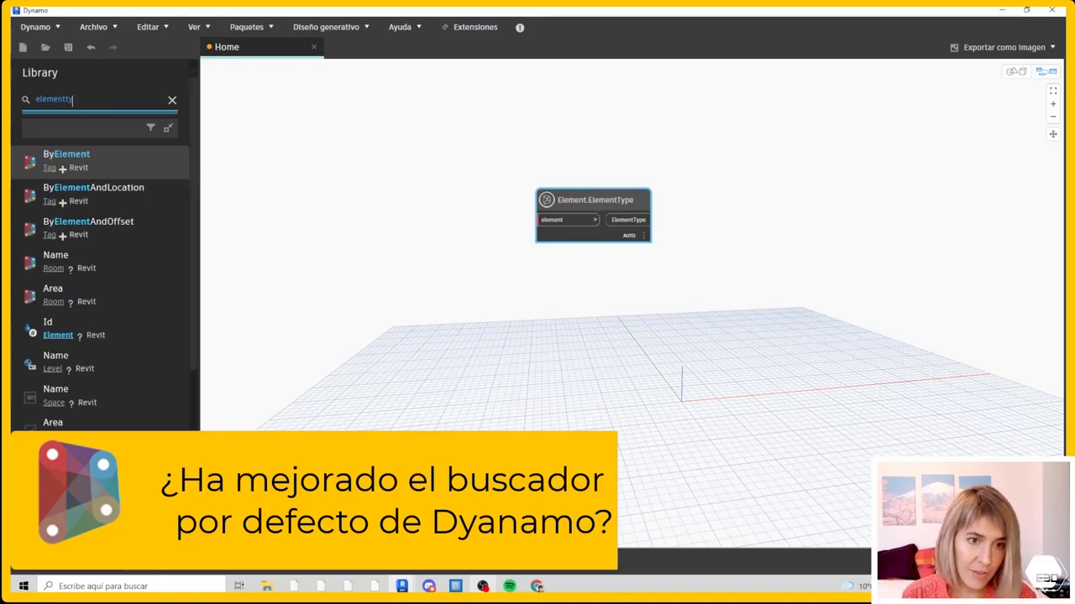
pyautogui.write('pe')
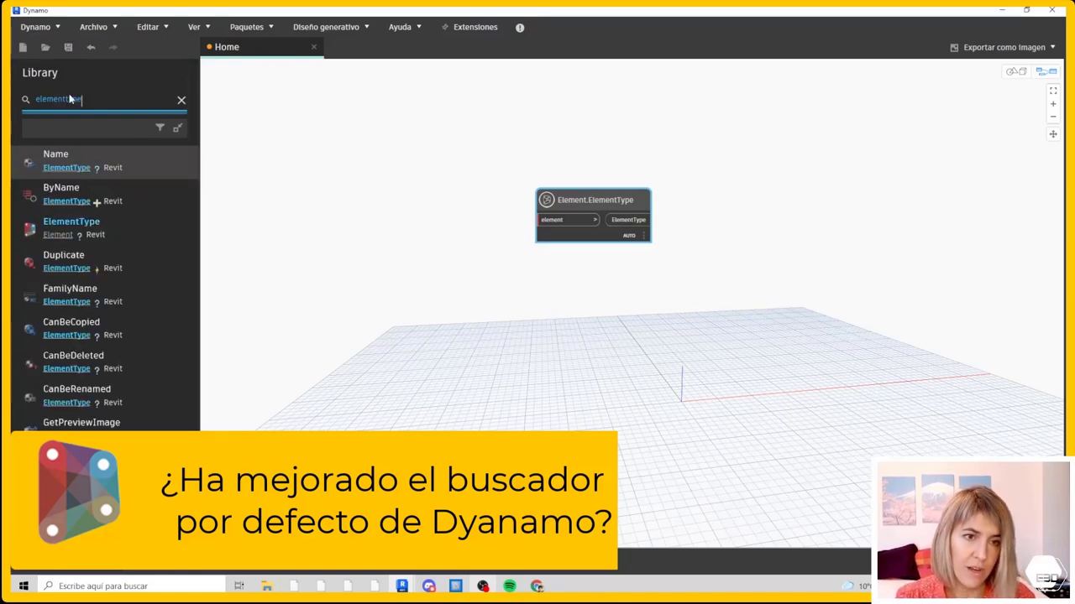
pyautogui.click(181, 99)
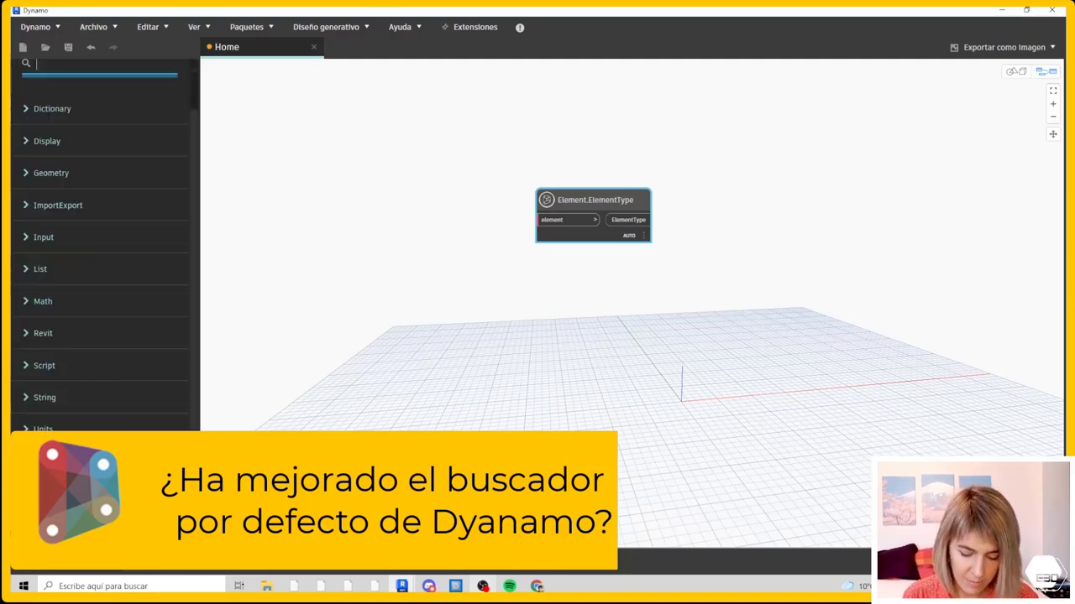
pyautogui.write('type')
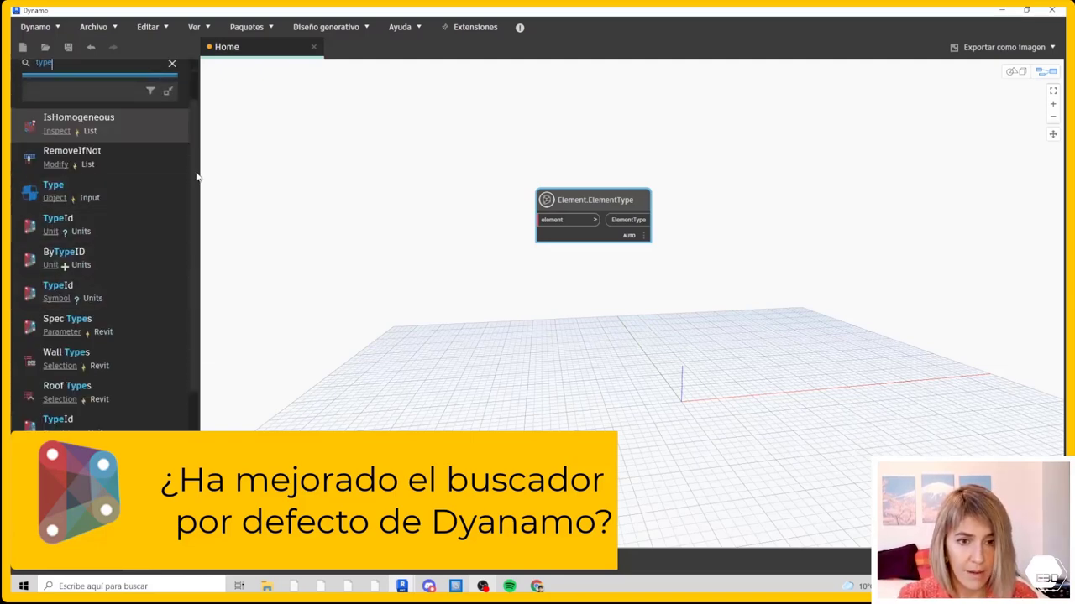
pyautogui.moveTo(192, 187); pyautogui.dragTo(188, 258)
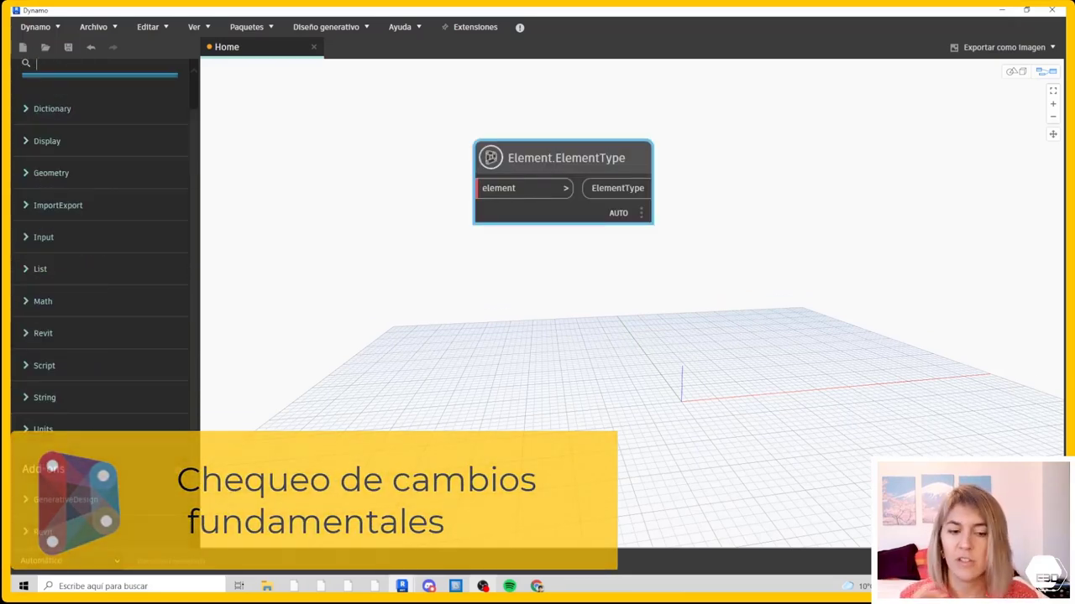
pyautogui.scroll(1, 26, 177)
pyautogui.write('select')
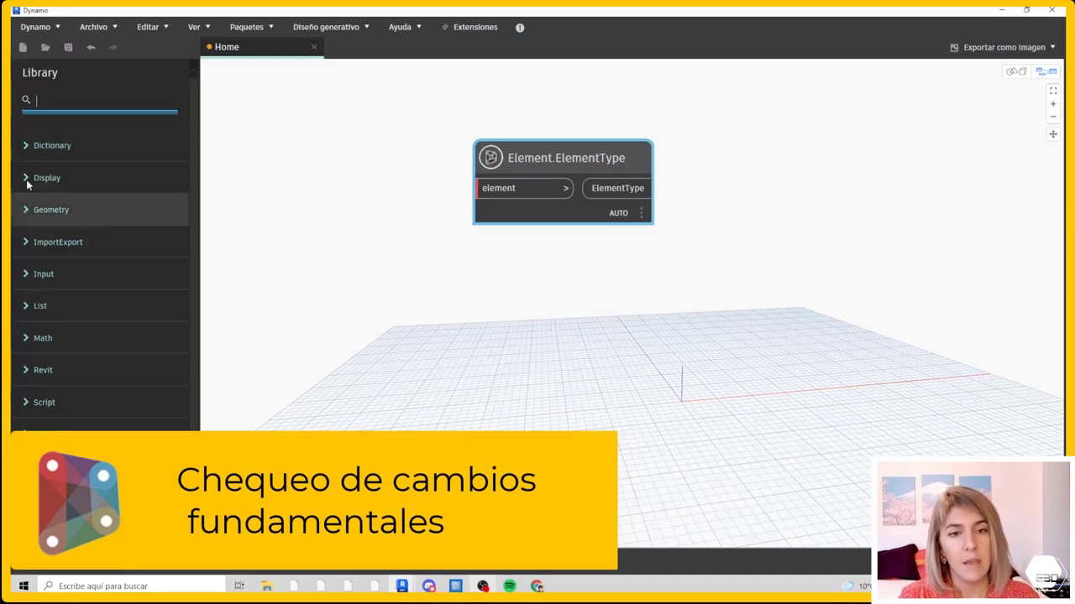
# Add a Categories node set to Muros and search the library for 'all elements of'
pyautogui.write('category')
pyautogui.click(67, 120)
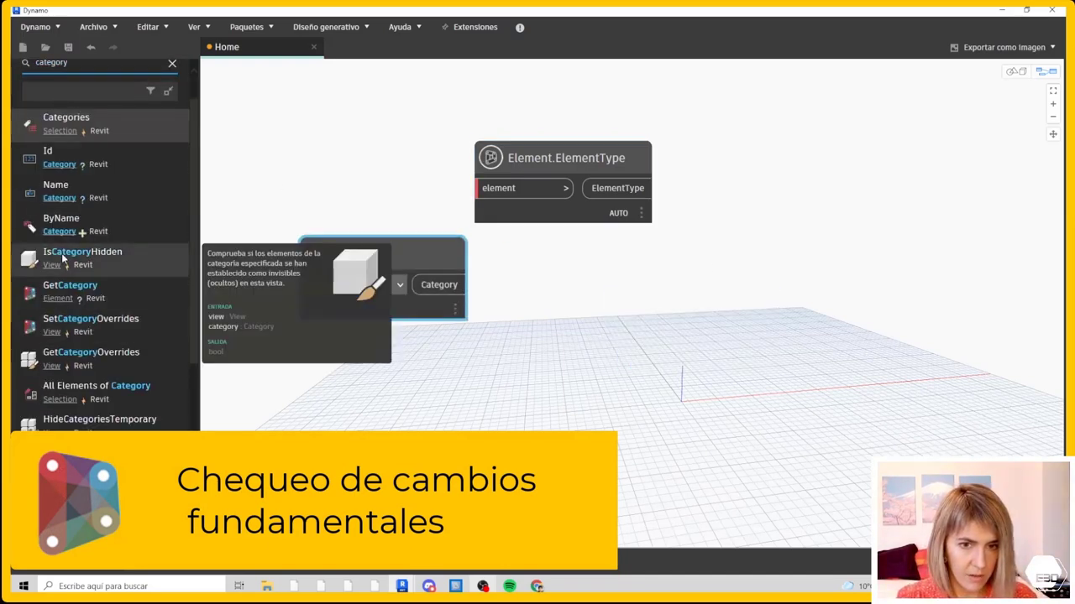
pyautogui.click(25, 70)
pyautogui.write('all elements of')
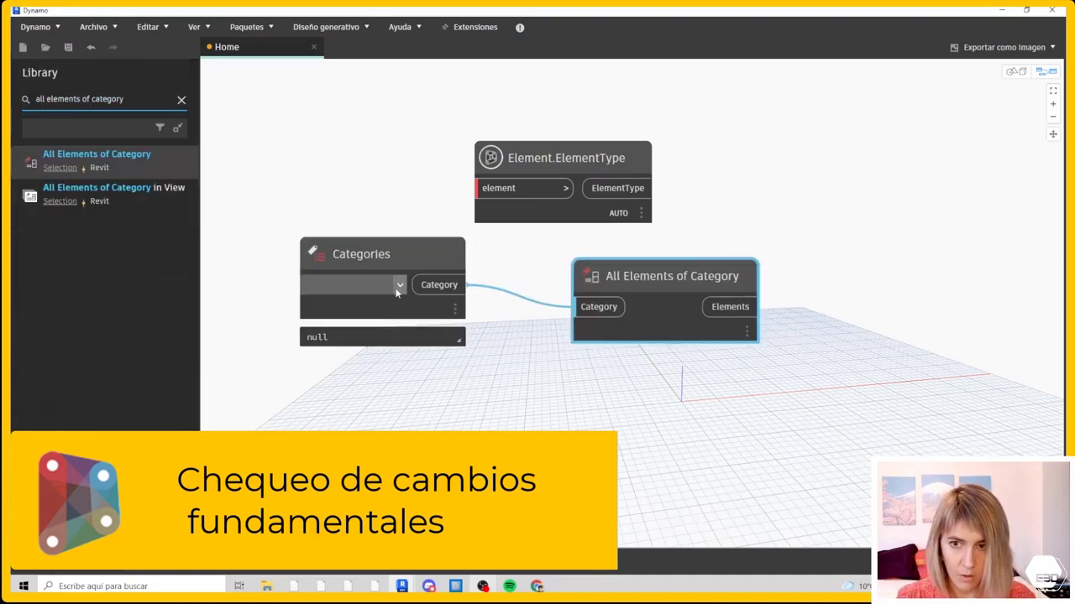
pyautogui.click(400, 284)
pyautogui.scroll(-5, 300, 360)
pyautogui.scroll(-5, 299, 360)
pyautogui.click(50, 443)
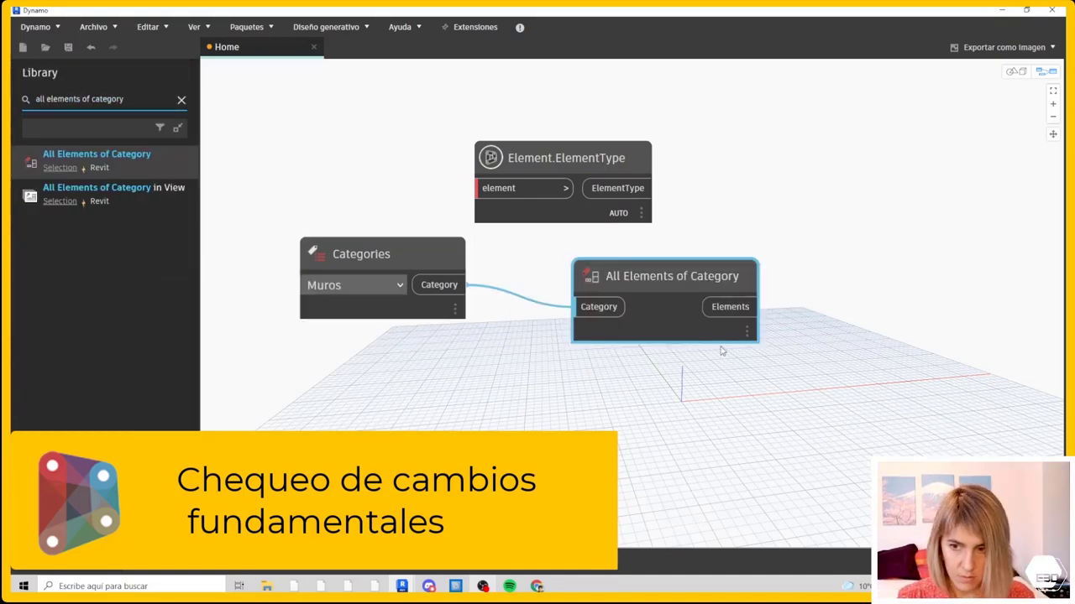
# Add GetParameterValueByName fed by the wall list and a ["Area","Mark"] code block
pyautogui.click(79, 99)
pyautogui.write('getparam')
pyautogui.click(103, 153)
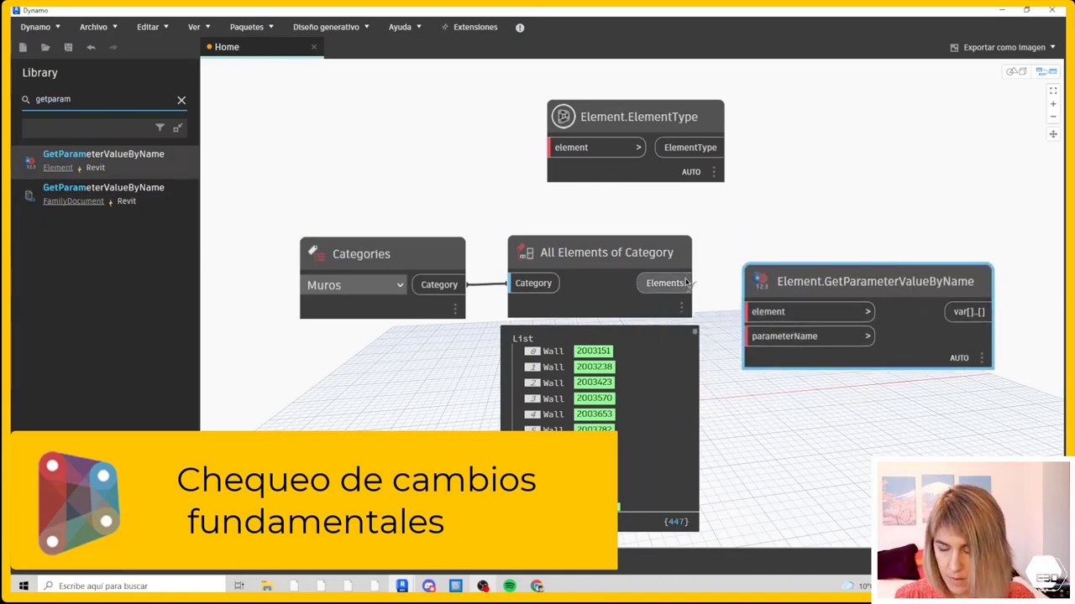
pyautogui.moveTo(689, 283); pyautogui.dragTo(819, 289)
pyautogui.doubleClick(785, 415)
pyautogui.write('["Area",')
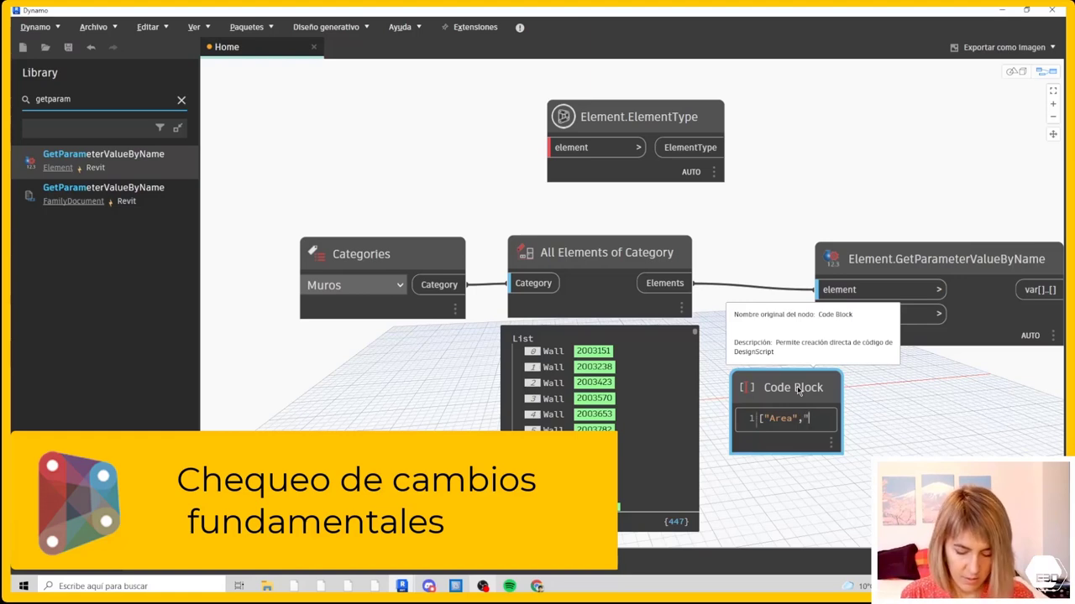
pyautogui.write('rk"]')
pyautogui.moveTo(835, 418); pyautogui.dragTo(819, 313)
# Rearrange the parameter node and code block, then preview the parameter output
pyautogui.scroll(-5, 741, 283)
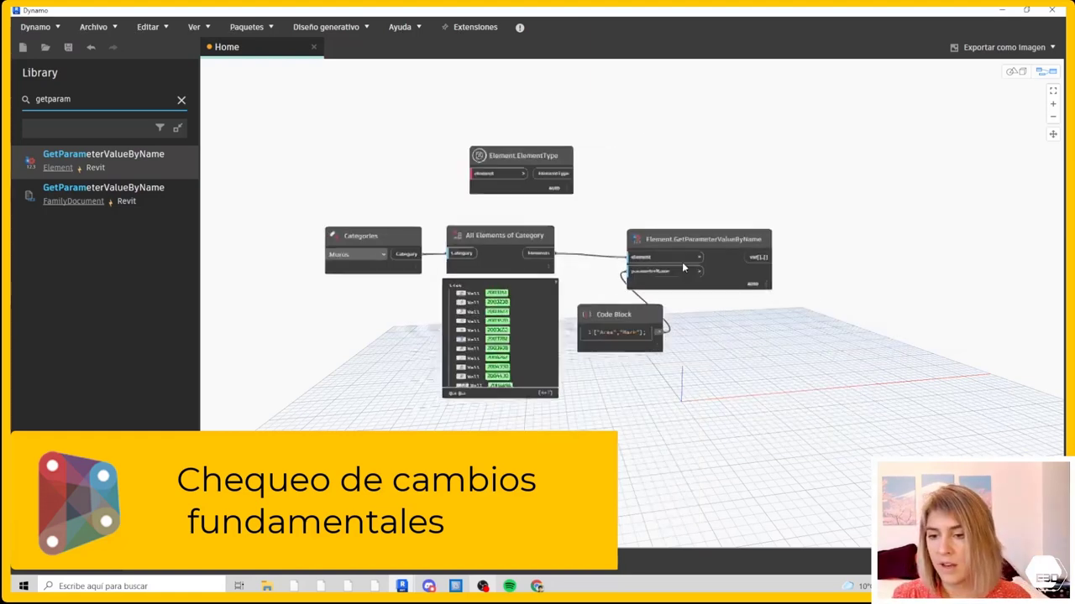
pyautogui.scroll(4, 741, 283)
pyautogui.moveTo(742, 282); pyautogui.dragTo(794, 272)
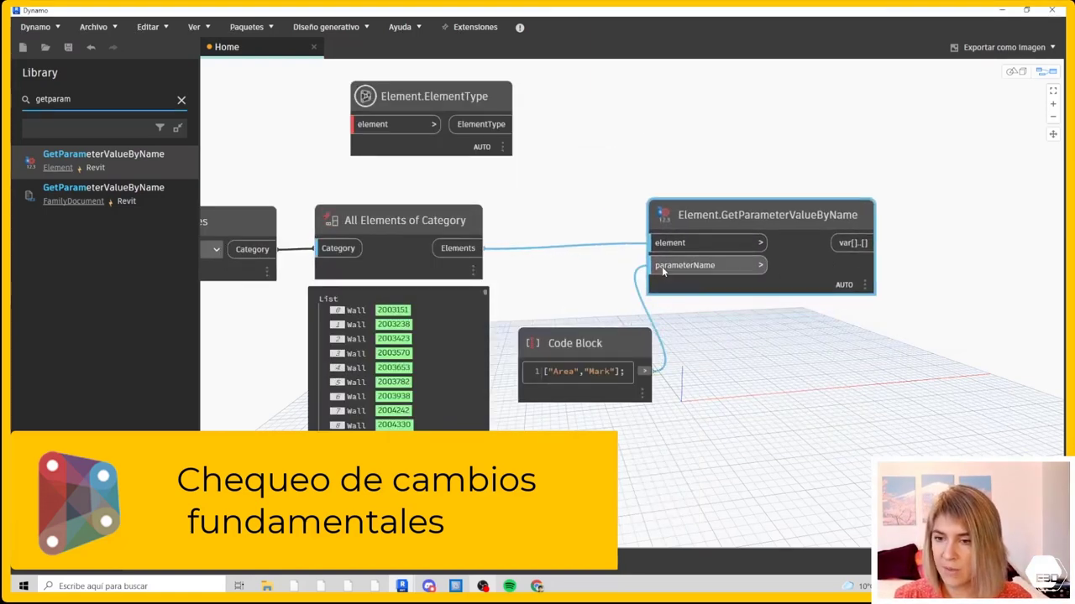
pyautogui.moveTo(606, 325); pyautogui.dragTo(593, 285)
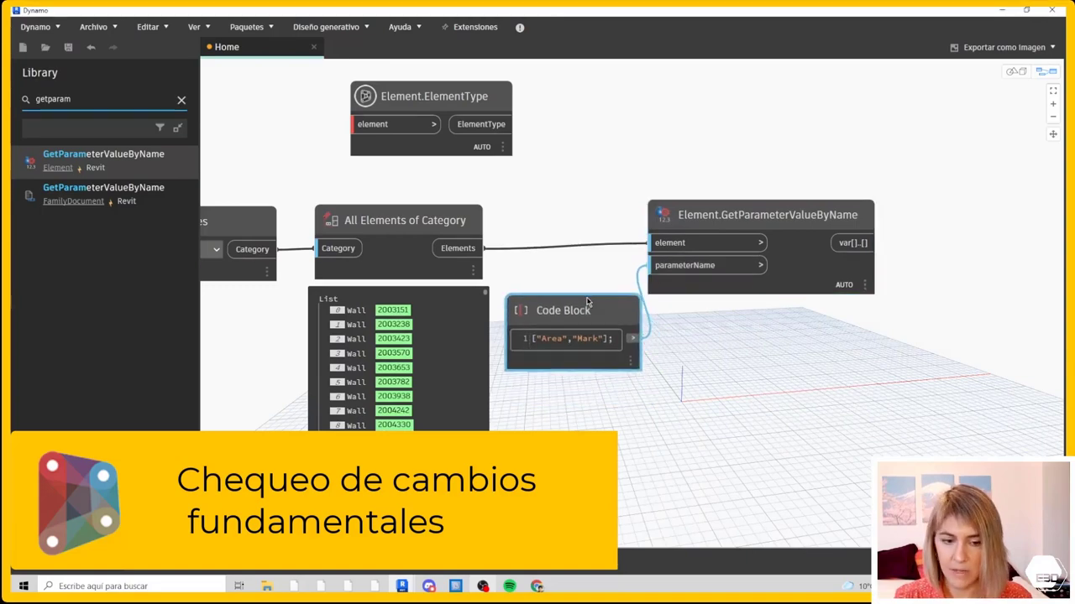
pyautogui.click(843, 284)
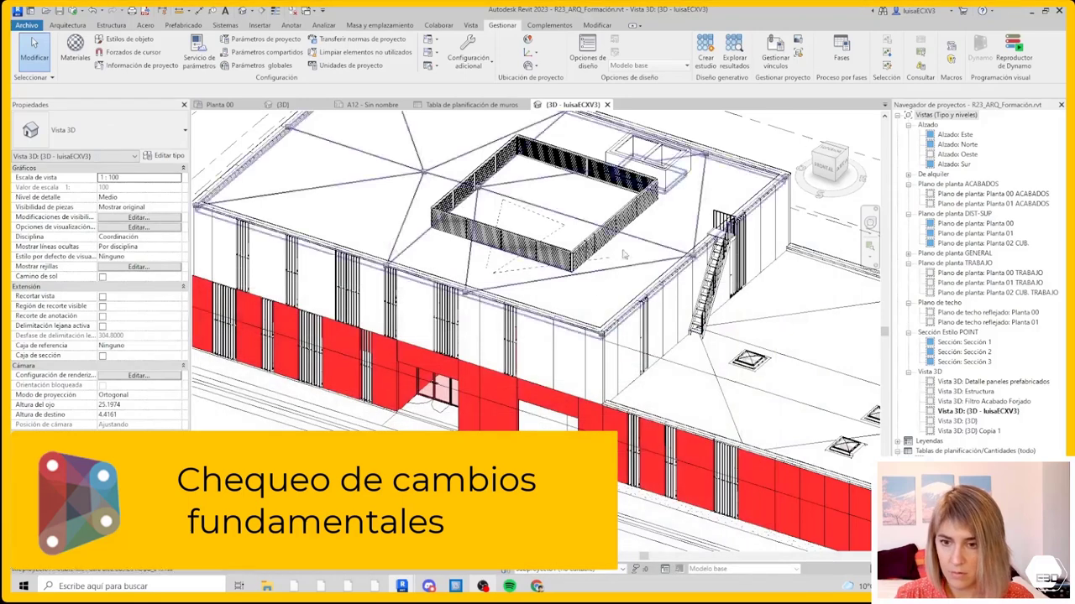
# Check a wall's parameters, change the code block to Marca, and set Producto cartesiano lacing
pyautogui.click(555, 347)
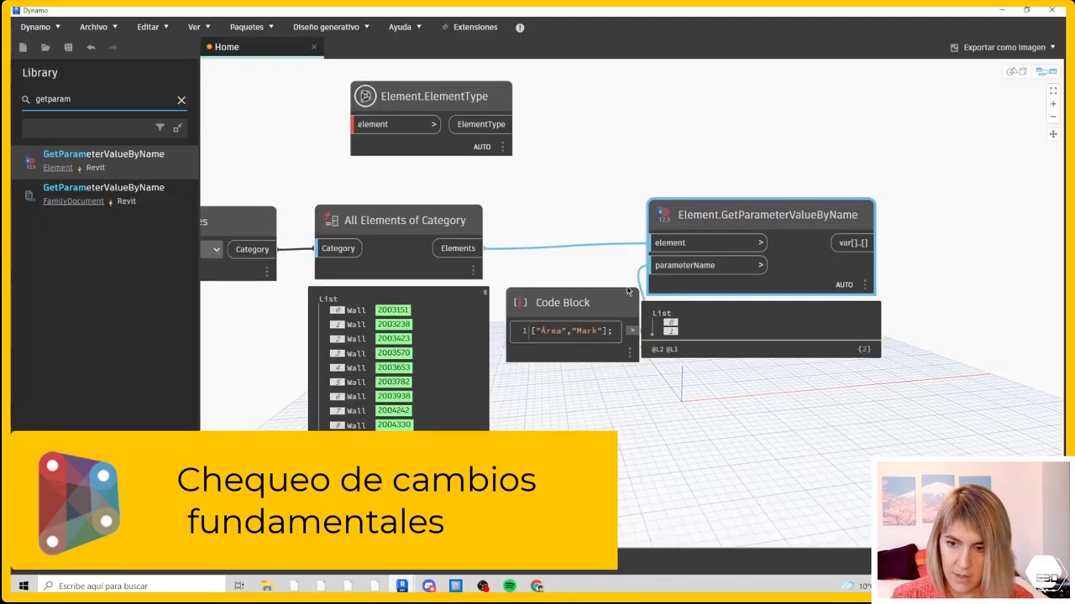
pyautogui.write('ca')
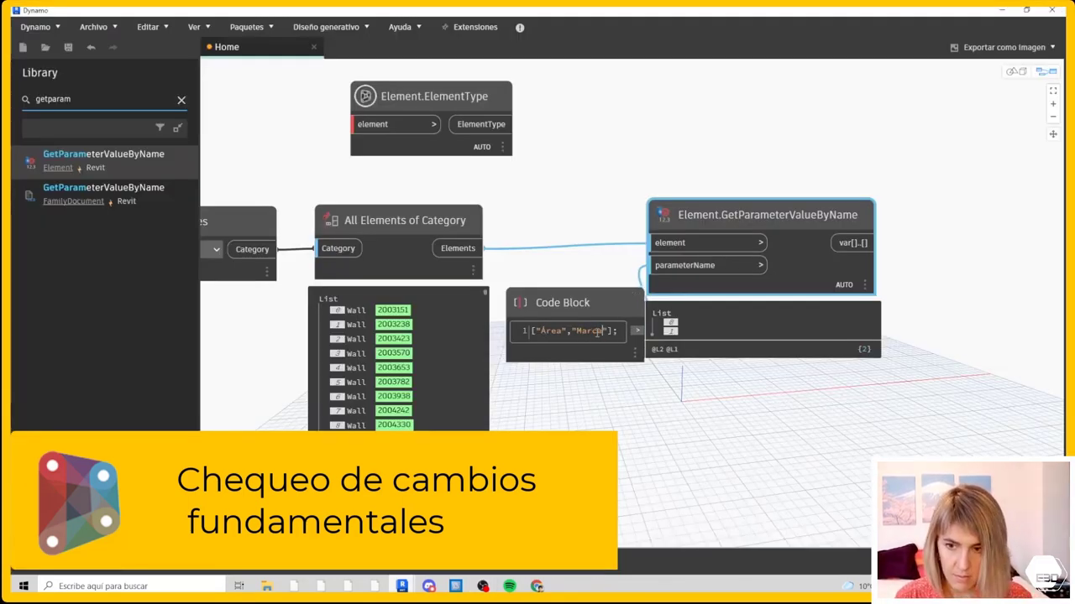
pyautogui.moveTo(755, 215); pyautogui.dragTo(804, 203)
pyautogui.rightClick(741, 272)
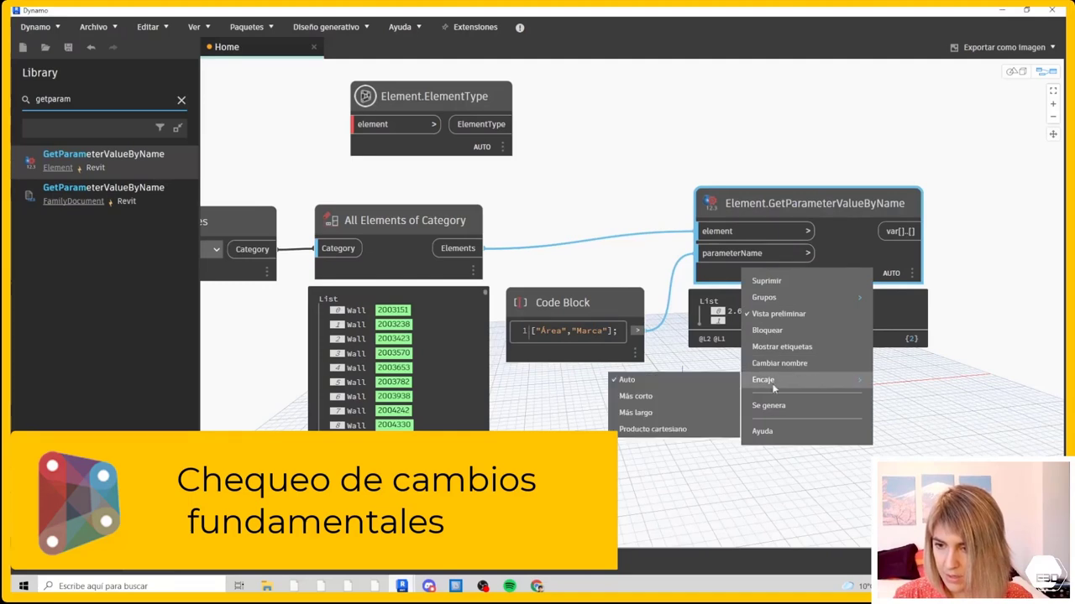
pyautogui.moveTo(763, 379)
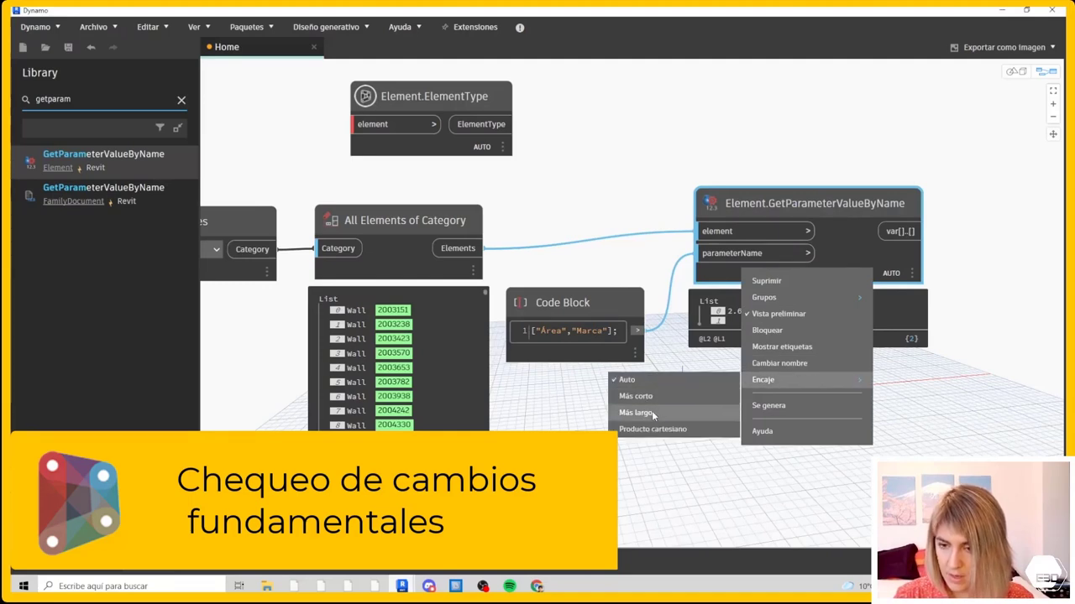
pyautogui.click(653, 429)
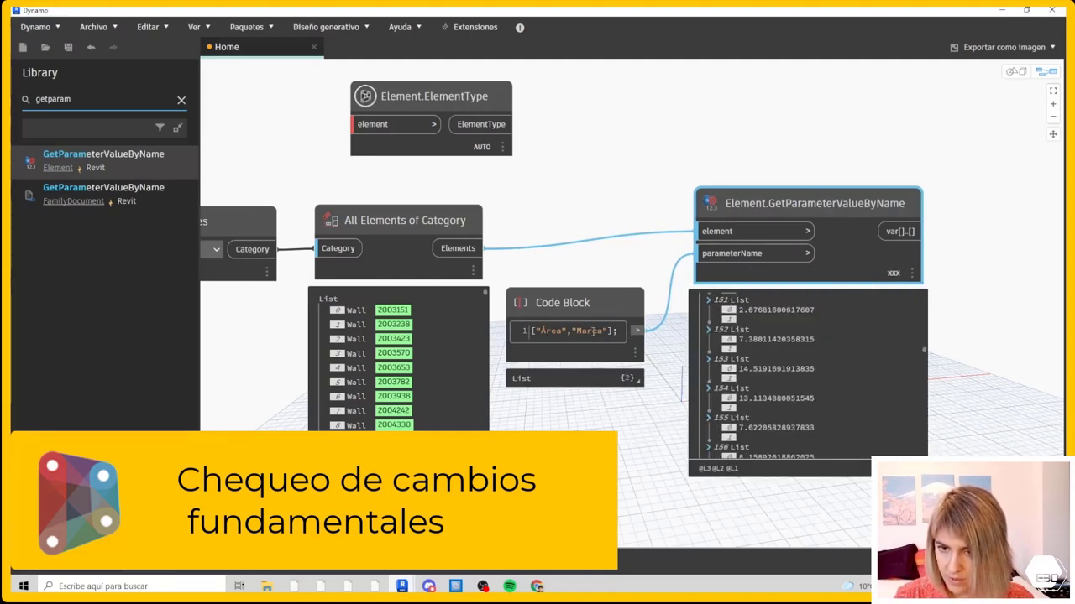
# Search the library for 'sele' and browse the Revit Selection nodes
pyautogui.scroll(-10, 821, 381)
pyautogui.scroll(5, 821, 380)
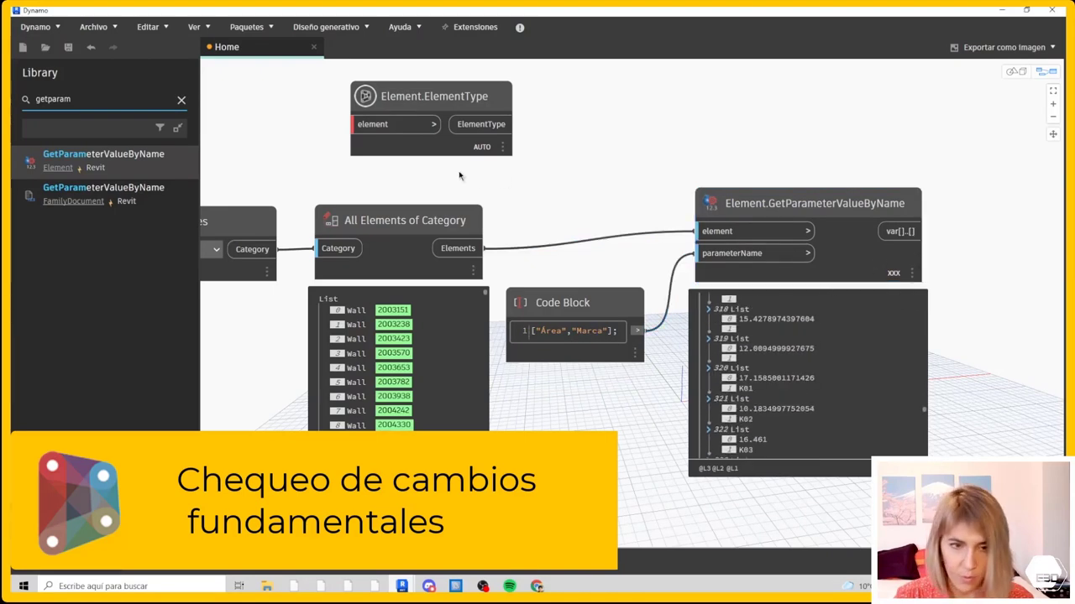
pyautogui.scroll(-5, 461, 176)
pyautogui.click(181, 99)
pyautogui.write('select')
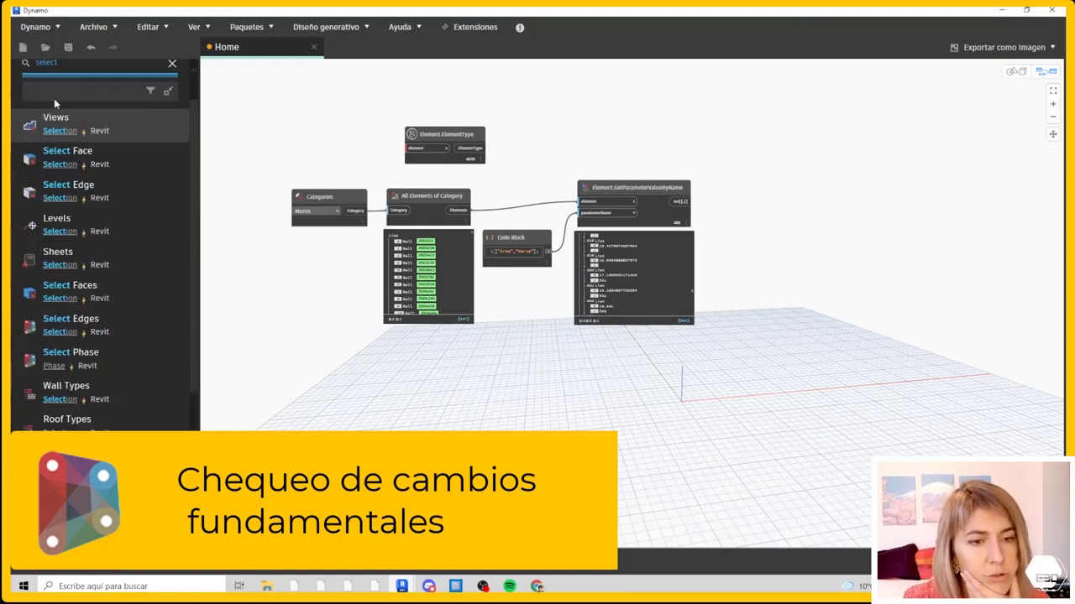
pyautogui.click(52, 163)
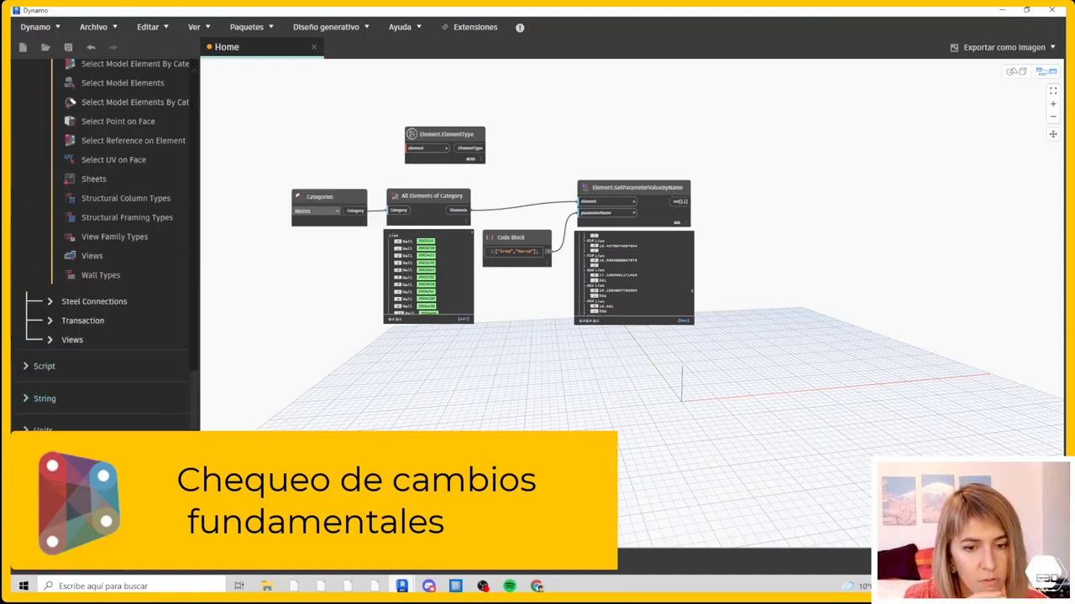
# Add Element Classes and Rooms By Status nodes, then delete Rooms By Status
pyautogui.scroll(2, 193, 390)
pyautogui.scroll(2, 193, 370)
pyautogui.scroll(2, 193, 344)
pyautogui.scroll(2, 193, 329)
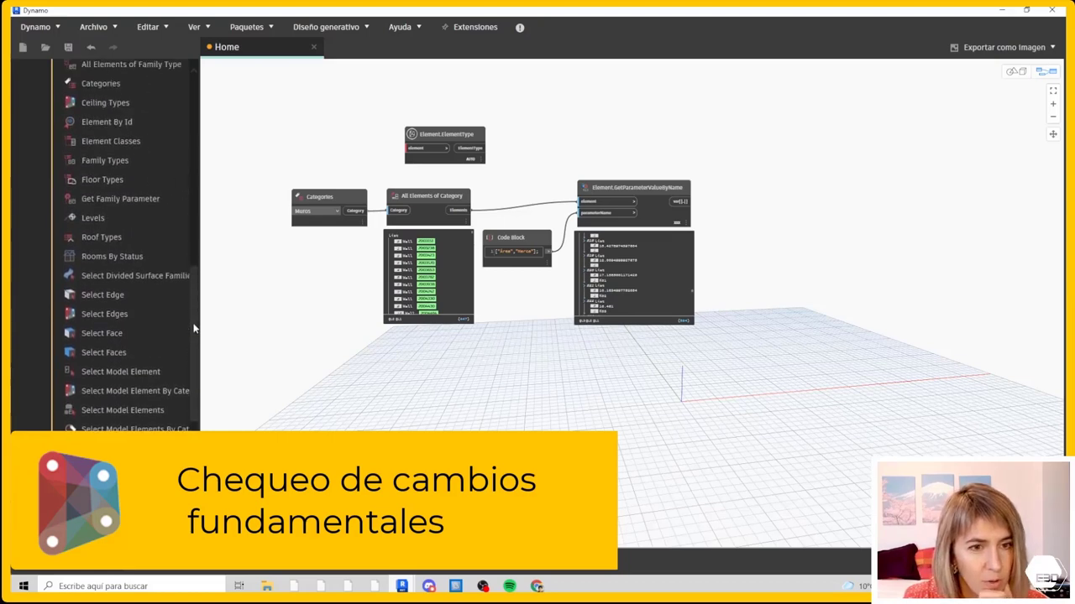
pyautogui.scroll(2, 193, 330)
pyautogui.scroll(2, 126, 286)
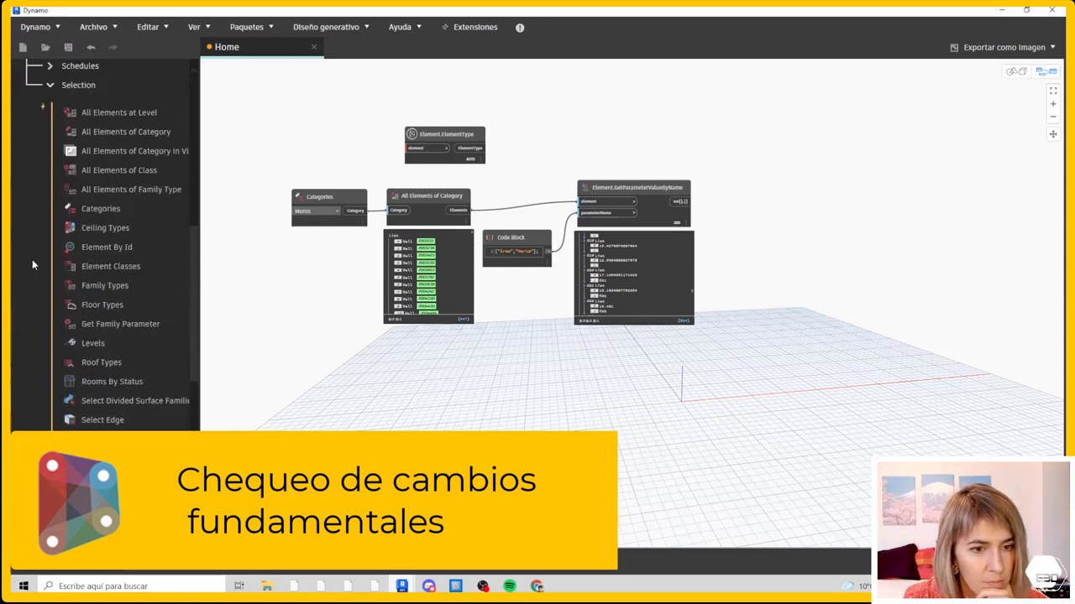
pyautogui.click(79, 266)
pyautogui.scroll(3, 760, 370)
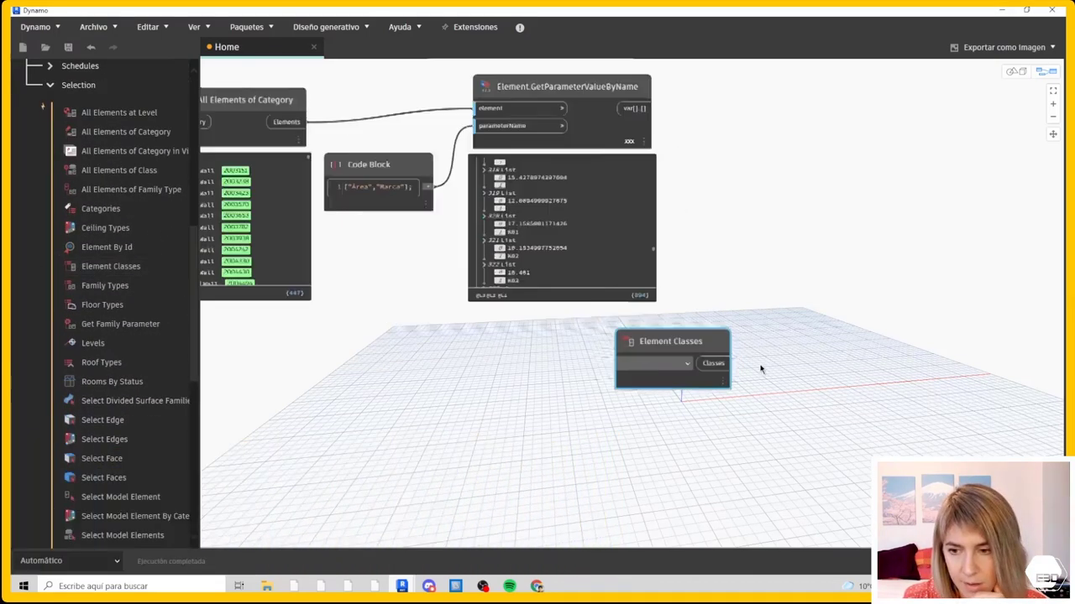
pyautogui.scroll(1, 760, 369)
pyautogui.click(674, 365)
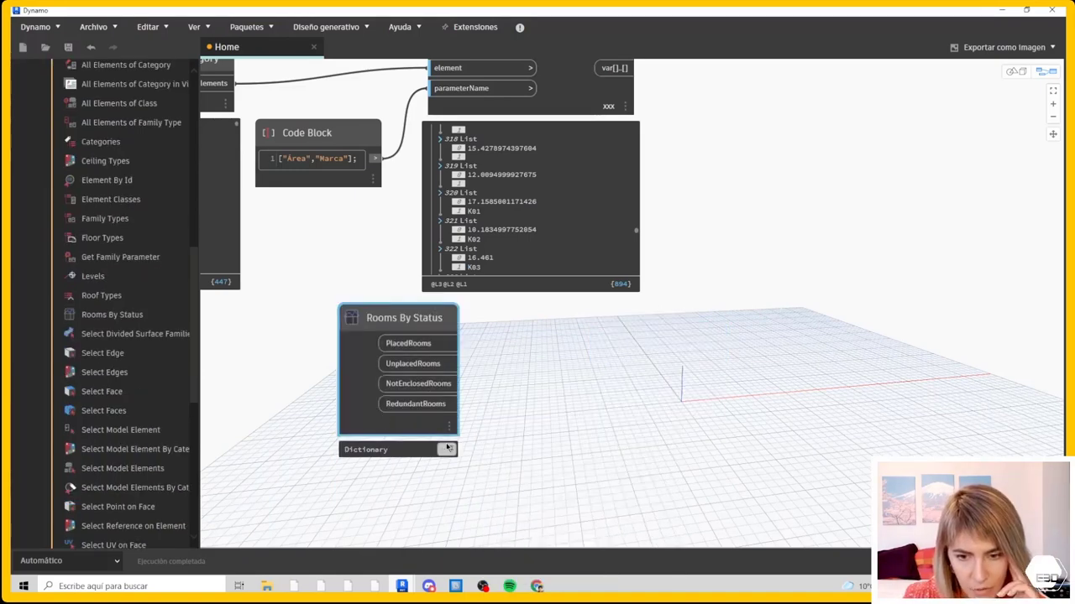
pyautogui.press('Delete')
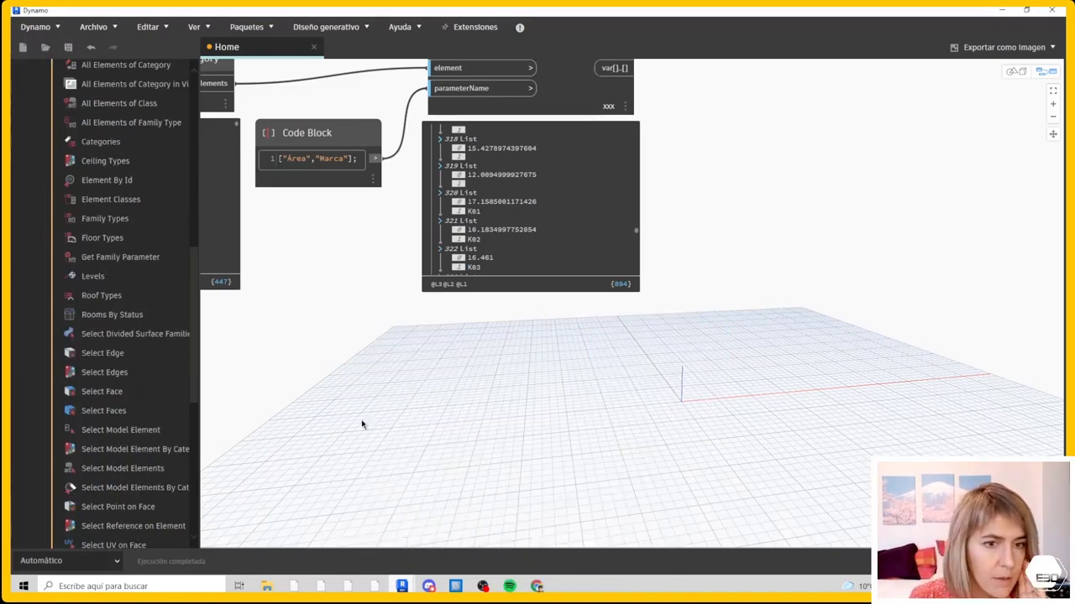
# Box-select all the wall-parameter nodes on the canvas
pyautogui.scroll(5, 64, 162)
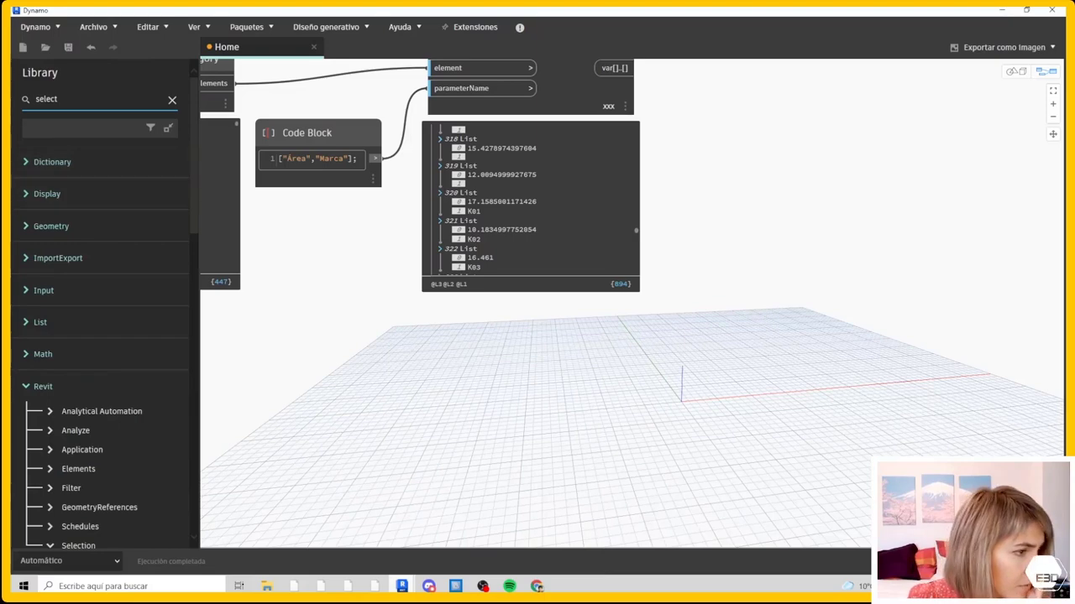
pyautogui.scroll(-4, 604, 370)
pyautogui.scroll(3, 409, 379)
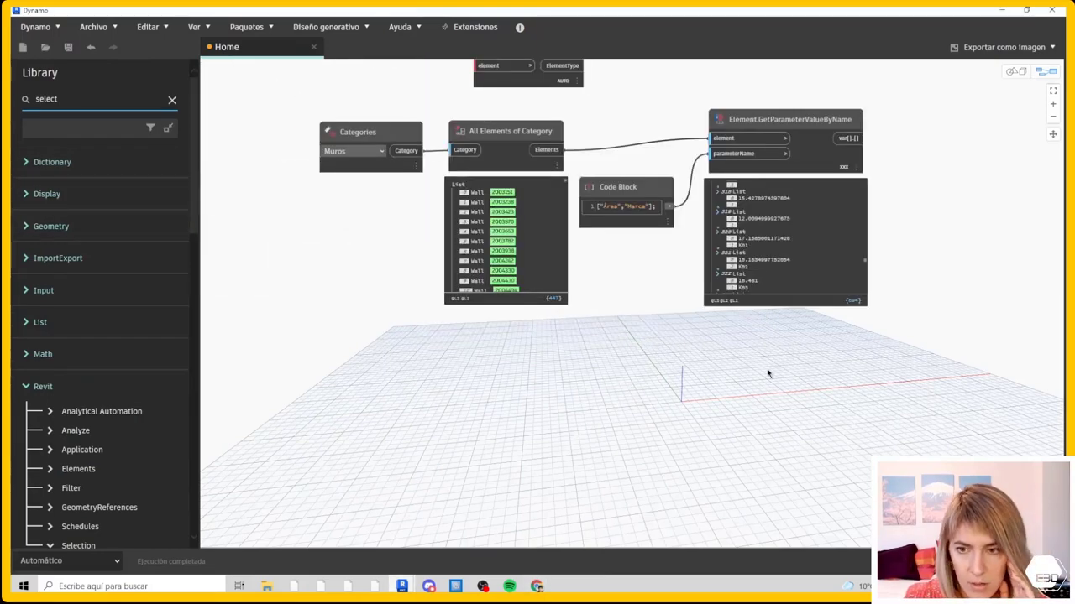
pyautogui.scroll(-2, 806, 374)
pyautogui.moveTo(836, 374); pyautogui.dragTo(492, 202)
# Group the selected wall-parameter nodes and nudge the Element.ElementType node up
pyautogui.scroll(3, 492, 201)
pyautogui.rightClick(492, 203)
pyautogui.moveTo(383, 233)
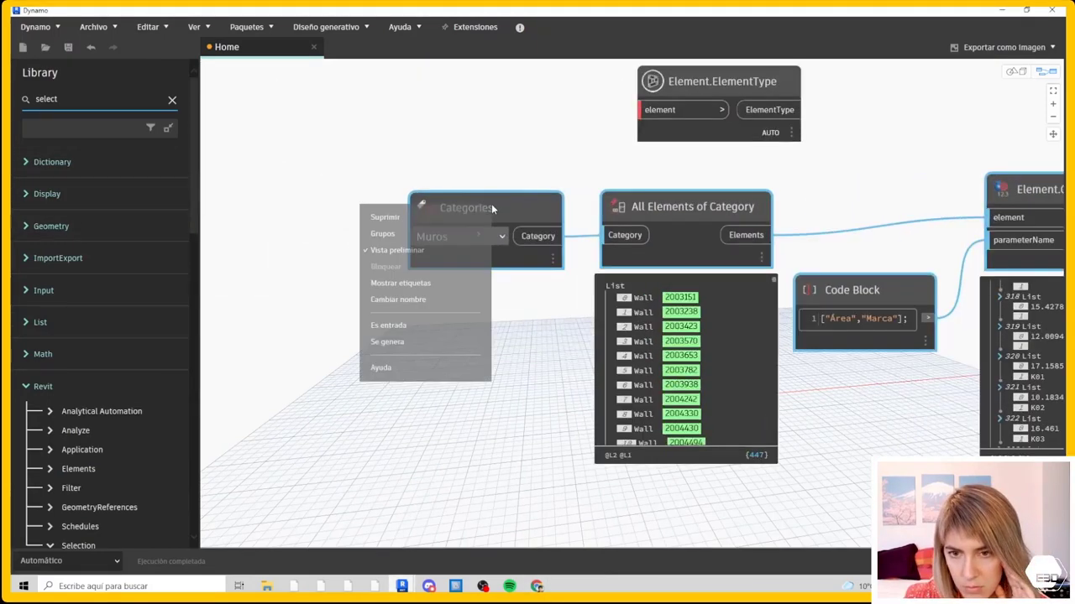
pyautogui.click(312, 235)
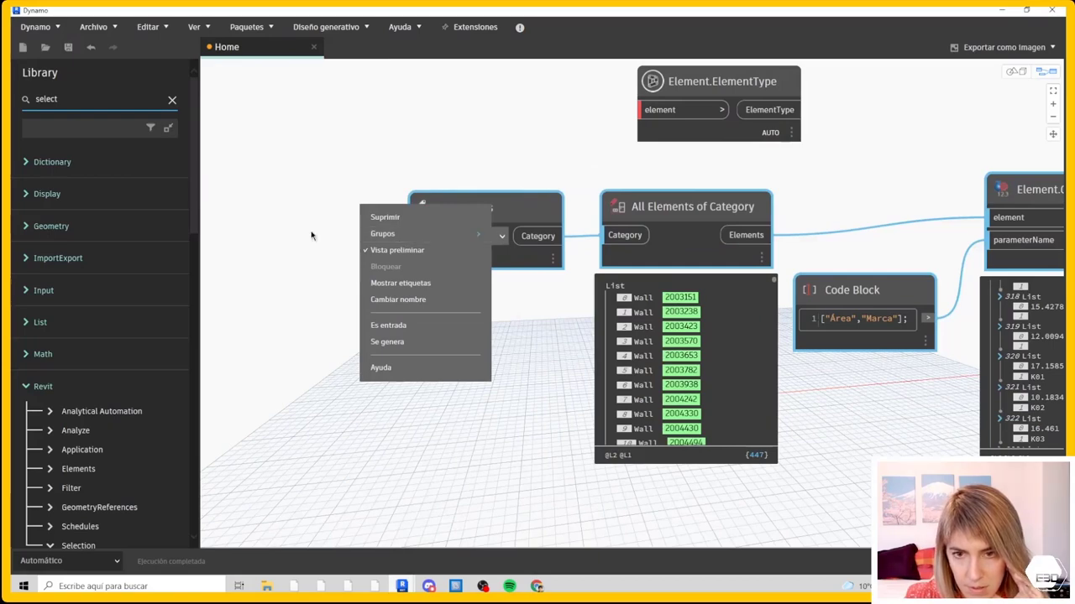
pyautogui.scroll(-1, 288, 283)
pyautogui.moveTo(592, 124); pyautogui.dragTo(586, 89)
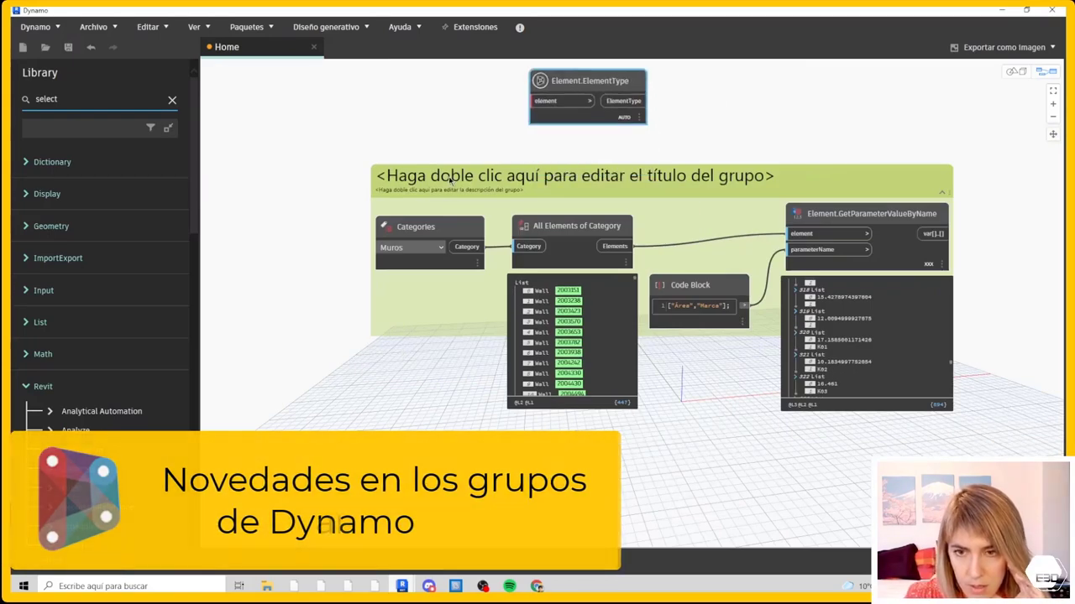
# Title the group 'Grupo 1' and describe it as 'Aquí hacemos blablabla'
pyautogui.doubleClick(451, 178)
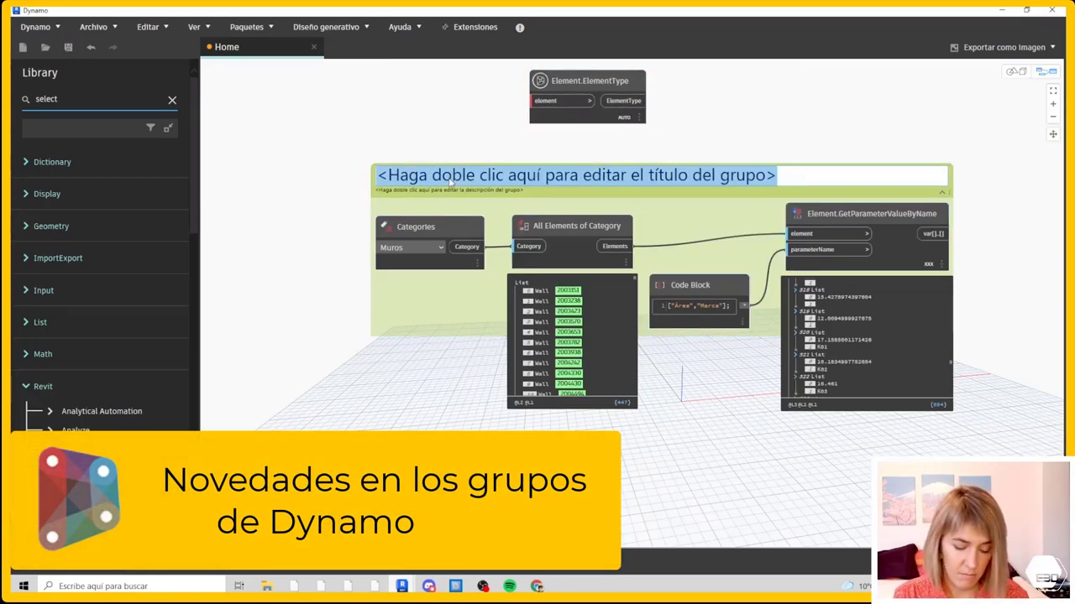
pyautogui.write('Grupo 1')
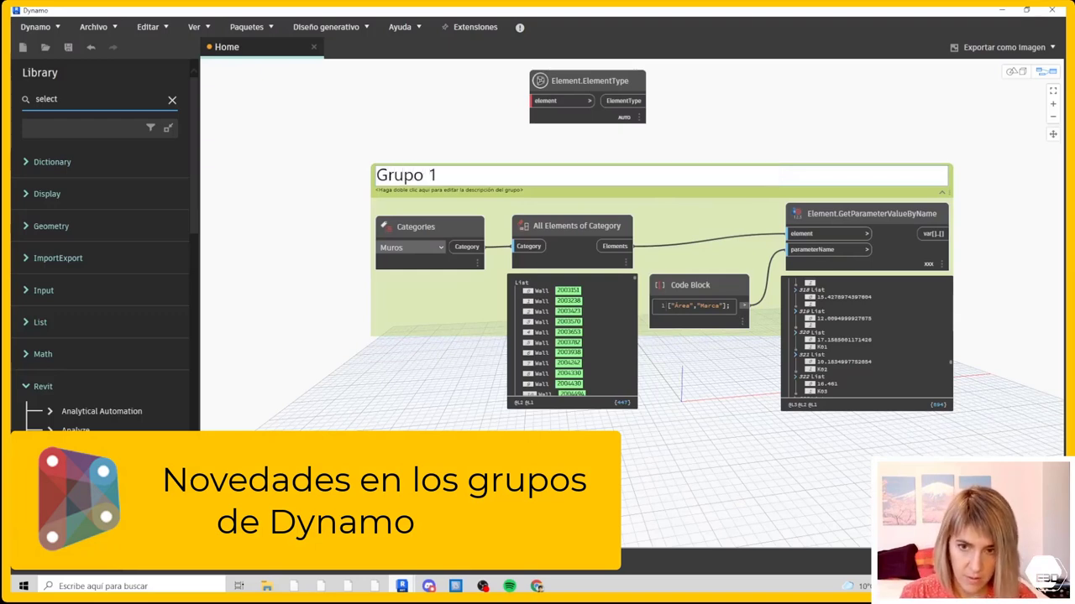
pyautogui.click(320, 211)
pyautogui.doubleClick(382, 191)
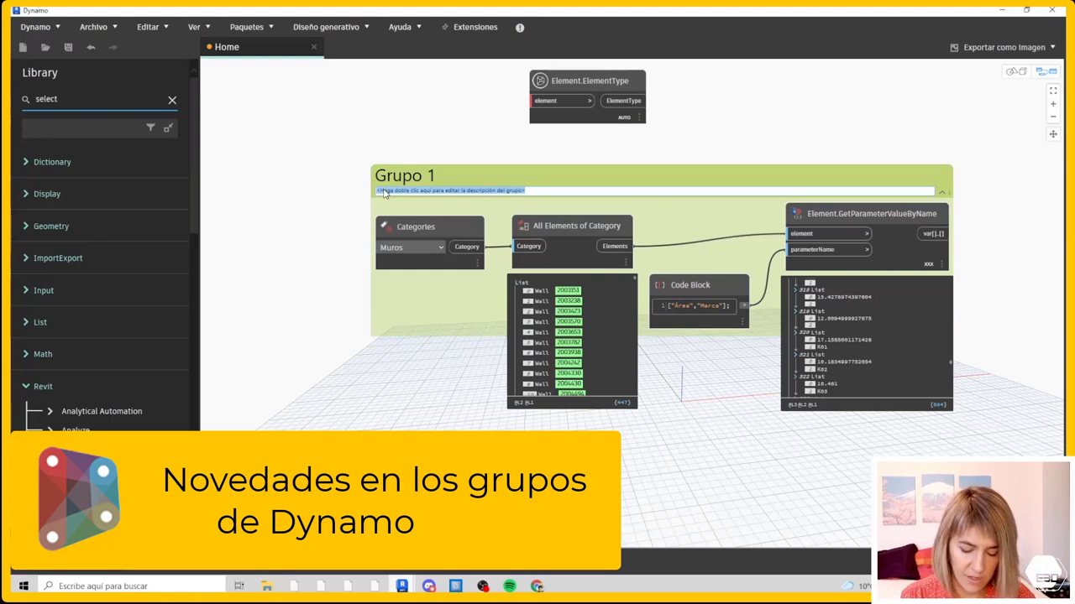
pyautogui.write('Aquí hacemos blablabla')
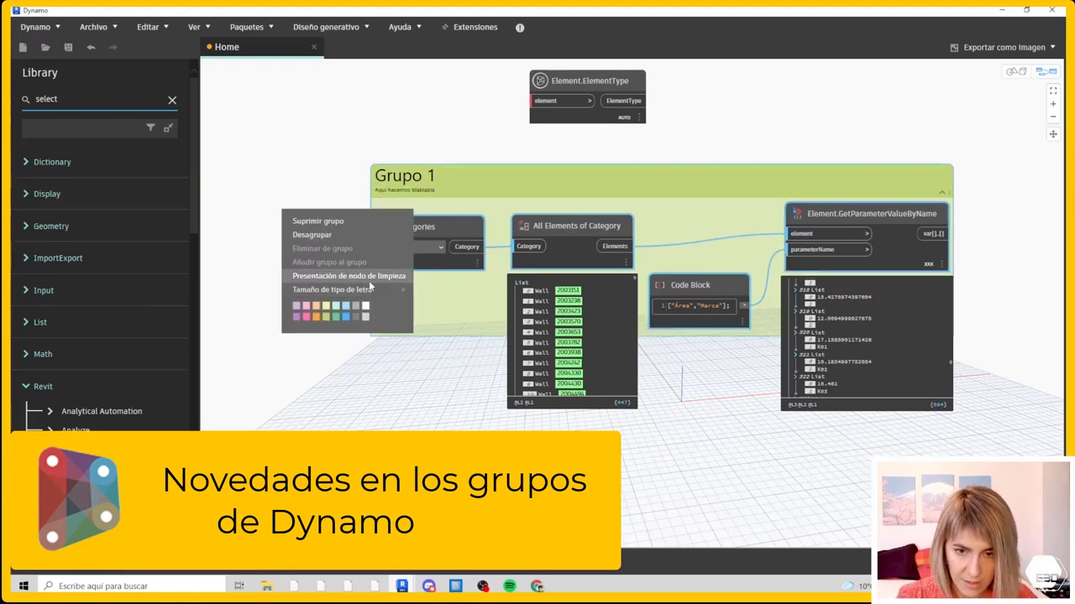
# Apply node layout cleanup to tidy the nodes inside Grupo 1
pyautogui.click(369, 277)
pyautogui.moveTo(823, 369)
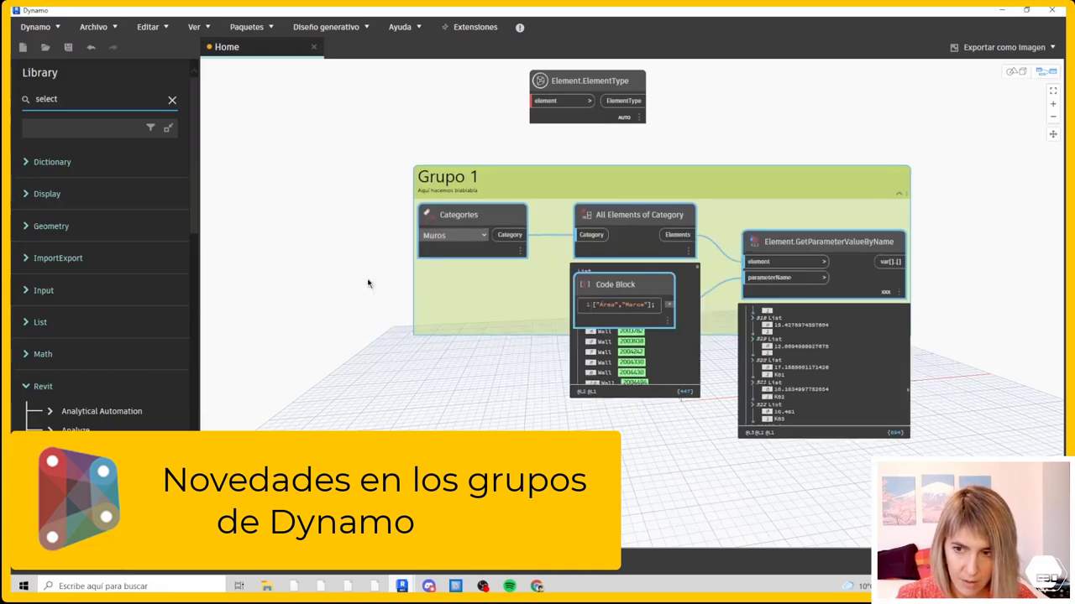
pyautogui.scroll(-5, 353, 281)
pyautogui.scroll(2, 454, 252)
pyautogui.scroll(1, 445, 243)
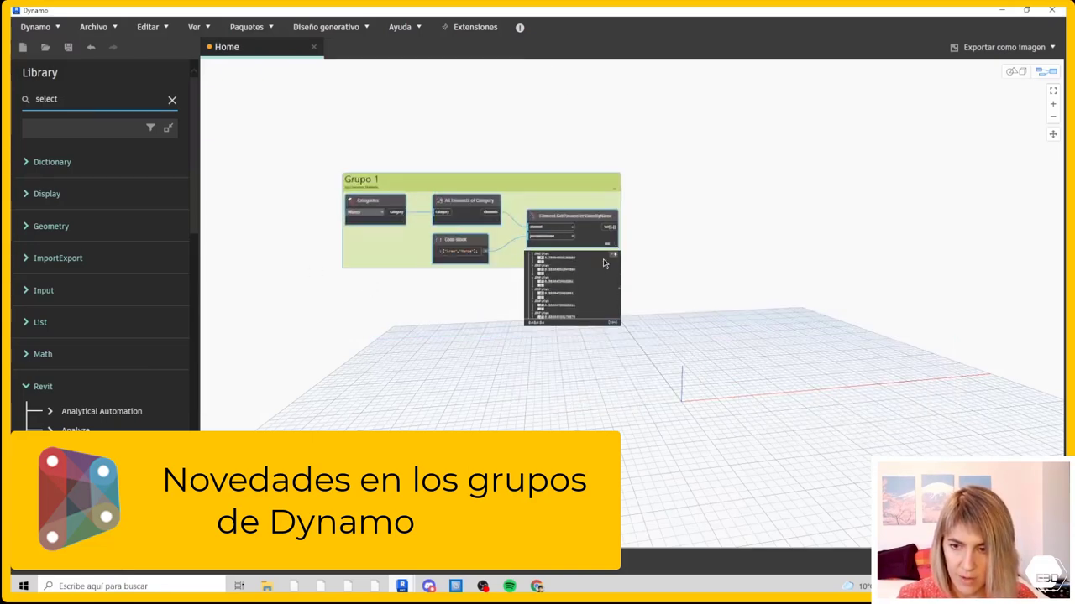
pyautogui.scroll(5, 621, 236)
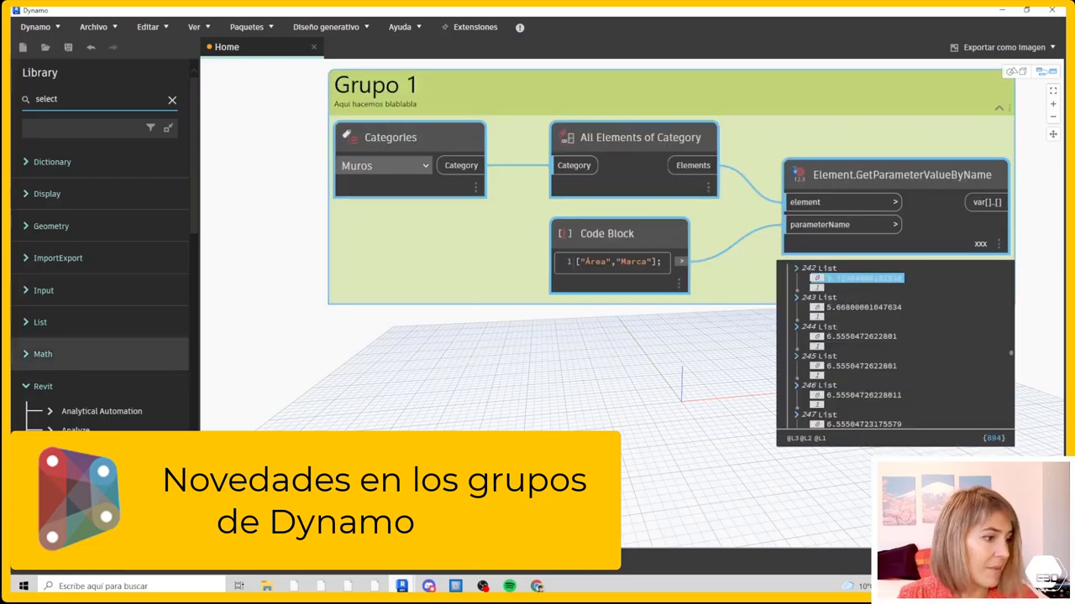
# Collapse and re-expand Grupo 1 several times to check its contents
pyautogui.click(998, 109)
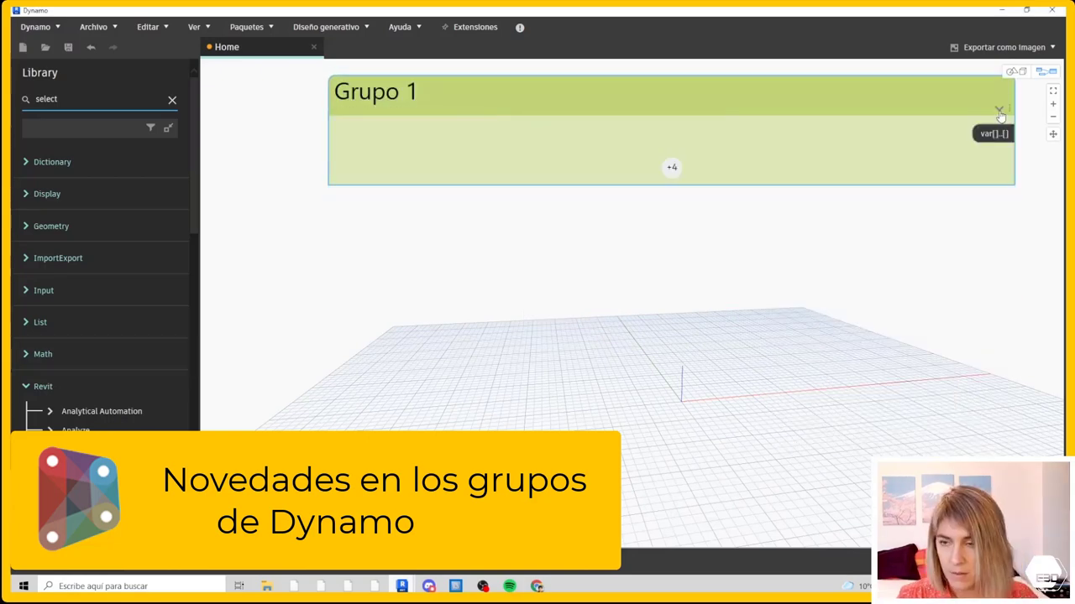
pyautogui.click(1000, 111)
pyautogui.click(999, 112)
pyautogui.scroll(-2, 266, 384)
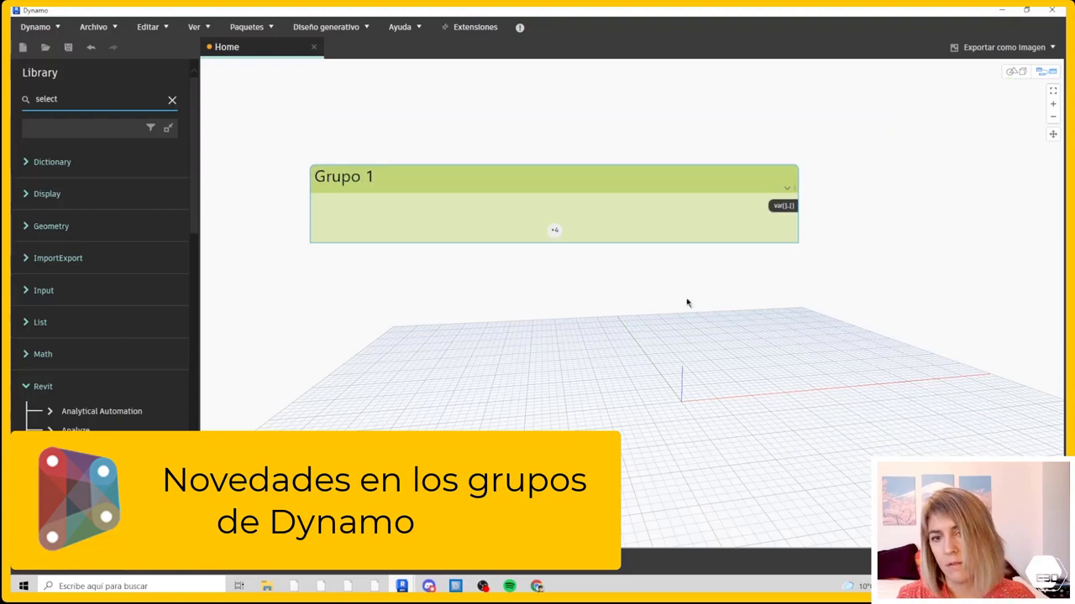
pyautogui.click(786, 189)
pyautogui.click(786, 189)
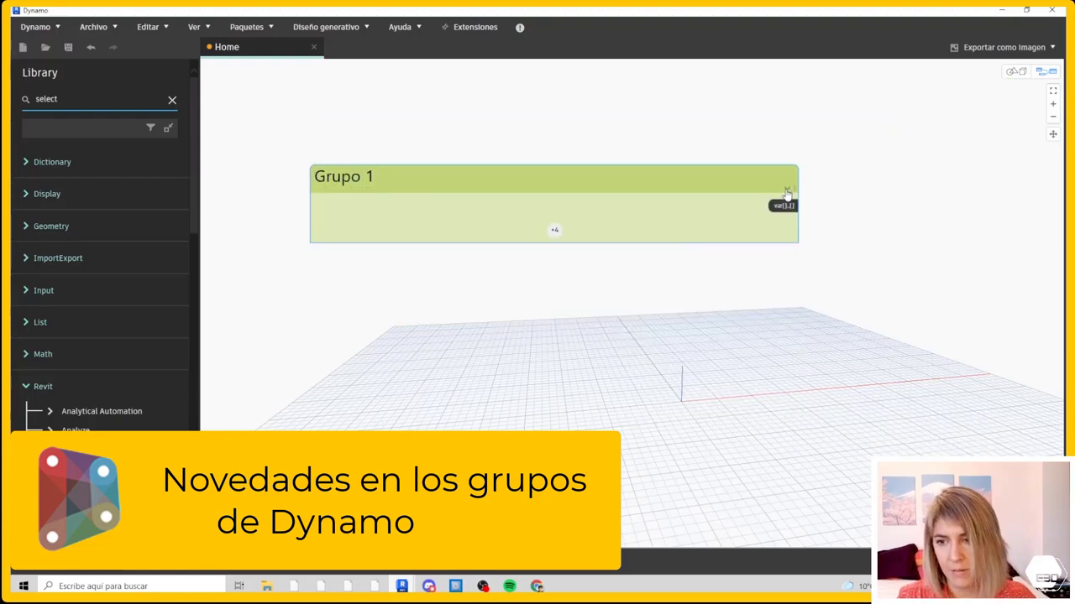
pyautogui.click(786, 190)
pyautogui.click(787, 192)
pyautogui.click(787, 191)
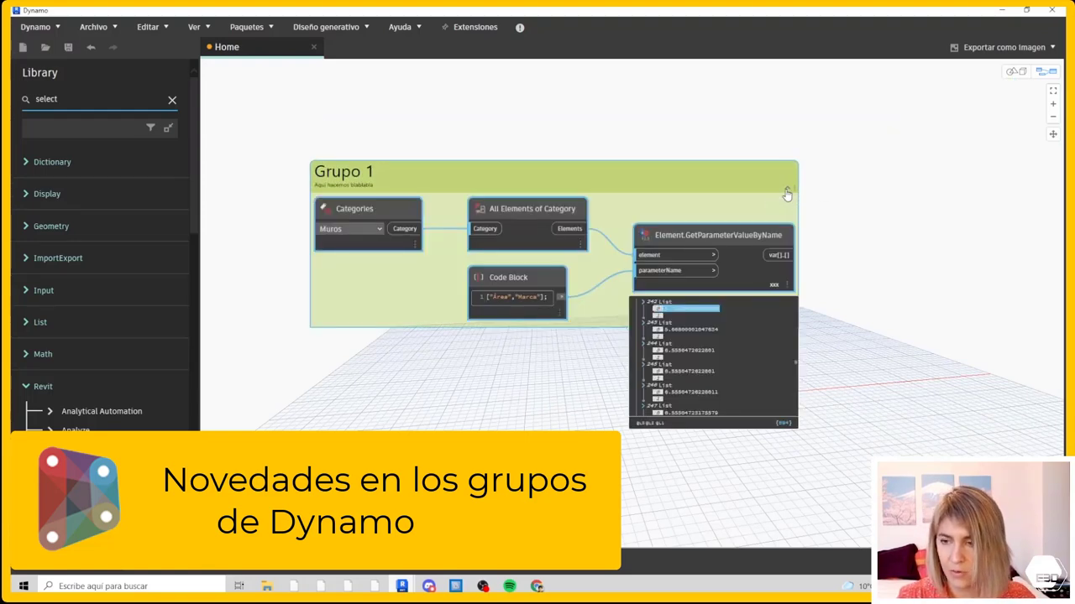
# Leave Grupo 1 expanded and clear the library search box
pyautogui.scroll(5, 792, 189)
pyautogui.click(855, 192)
pyautogui.scroll(-5, 856, 194)
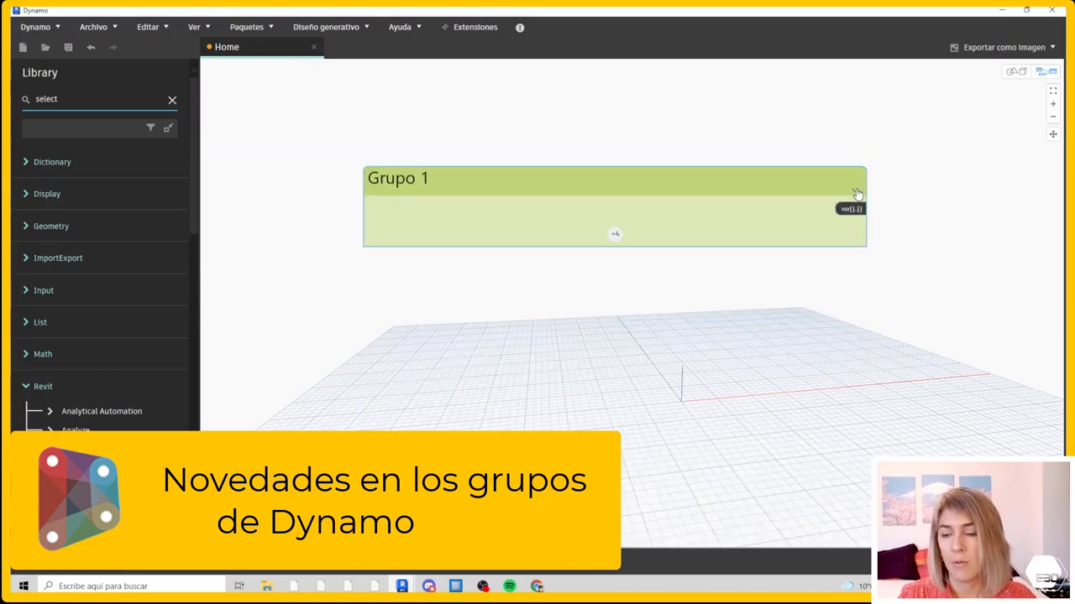
pyautogui.click(855, 194)
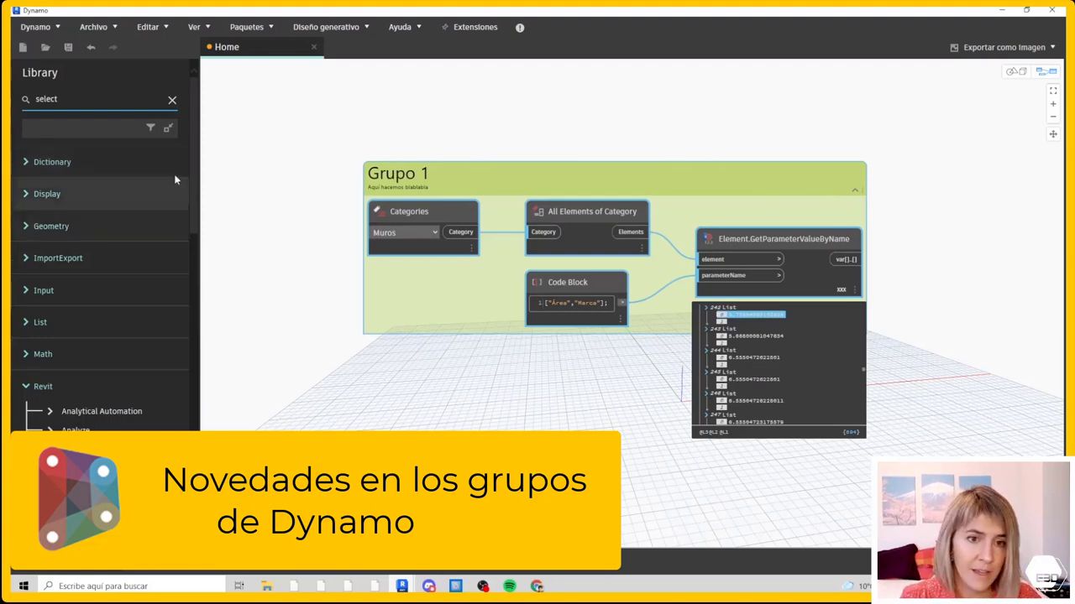
pyautogui.click(173, 99)
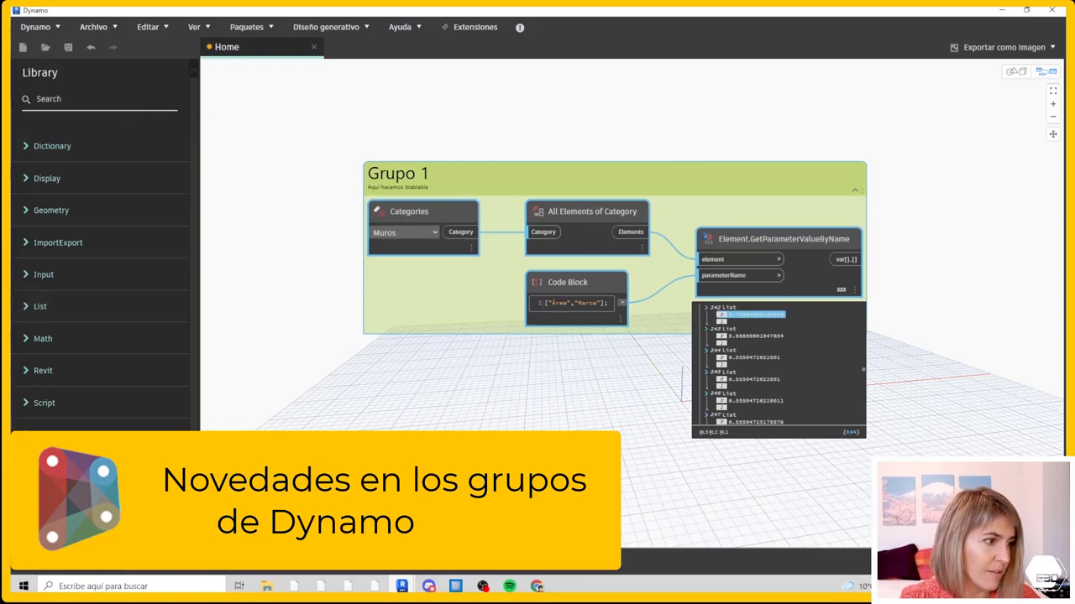
# Add a new empty Code Block to the left of Grupo 1
pyautogui.rightClick(409, 291)
pyautogui.moveTo(432, 318)
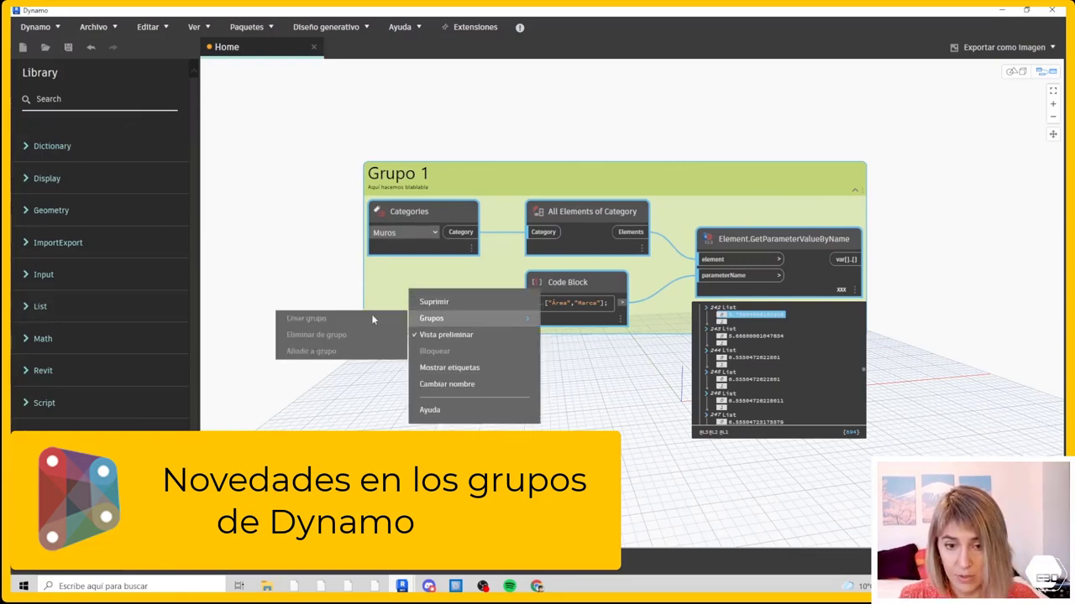
pyautogui.click(607, 373)
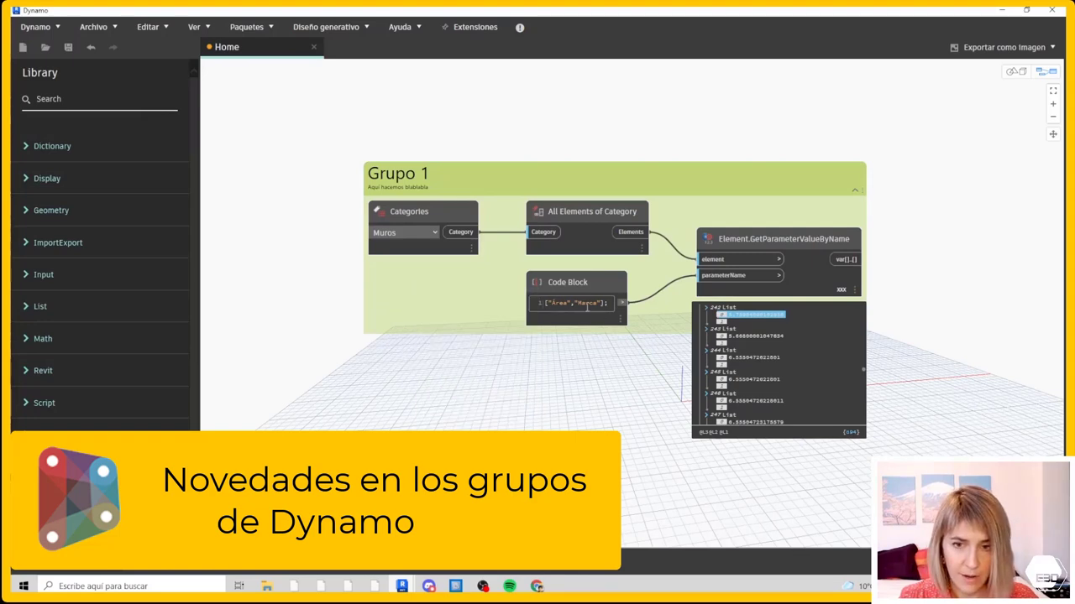
pyautogui.doubleClick(292, 179)
pyautogui.scroll(-3, 565, 217)
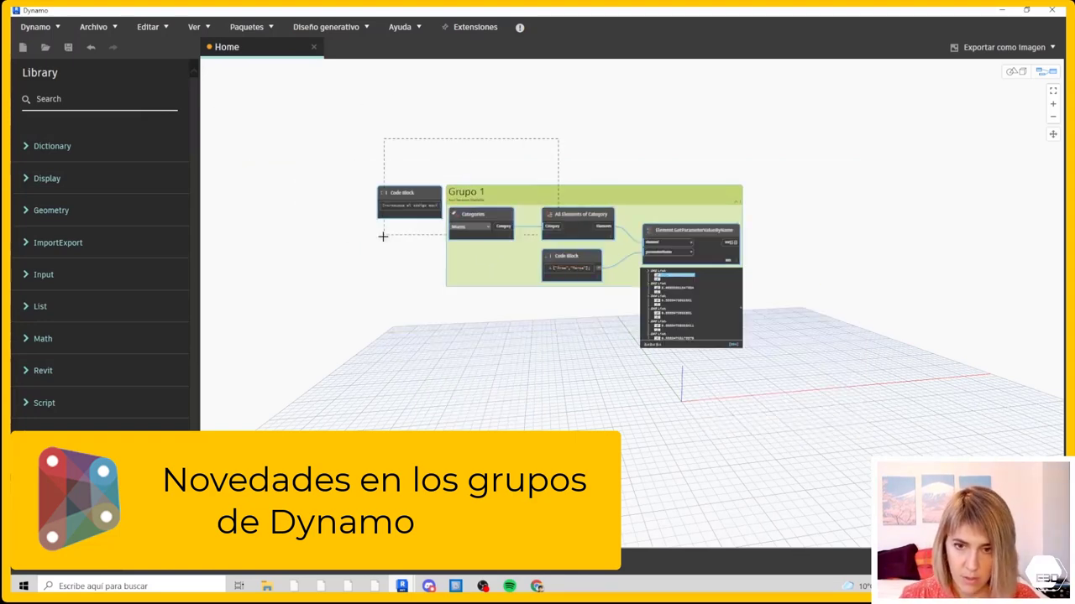
pyautogui.rightClick(239, 263)
pyautogui.scroll(2, 714, 209)
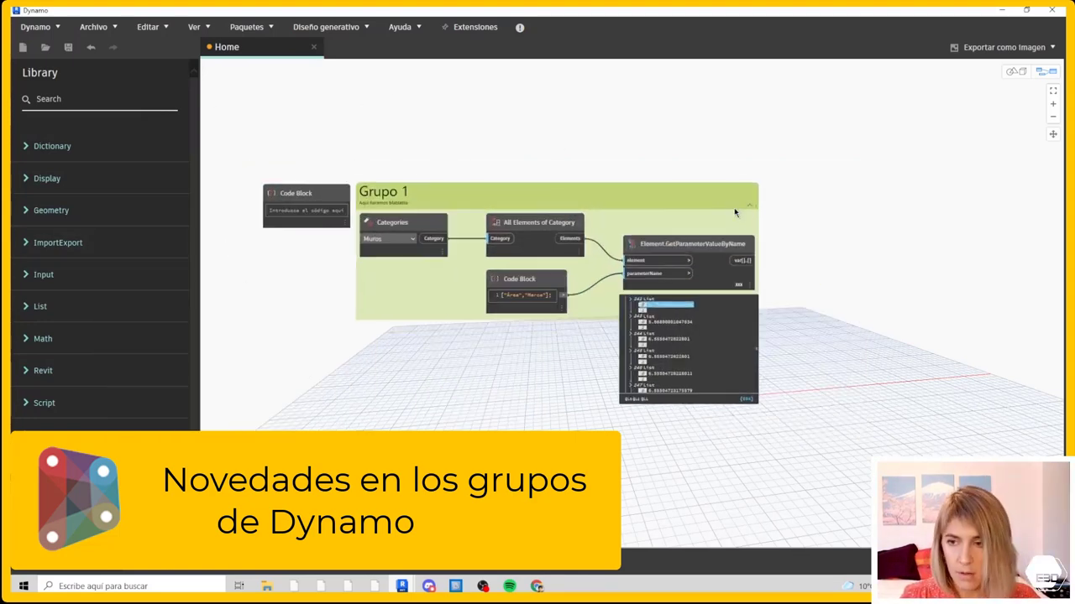
# Move the new Code Block beside Grupo 1 and put it in its own Prueba group
pyautogui.click(748, 205)
pyautogui.moveTo(287, 195); pyautogui.dragTo(427, 234)
pyautogui.rightClick(321, 321)
pyautogui.click(214, 347)
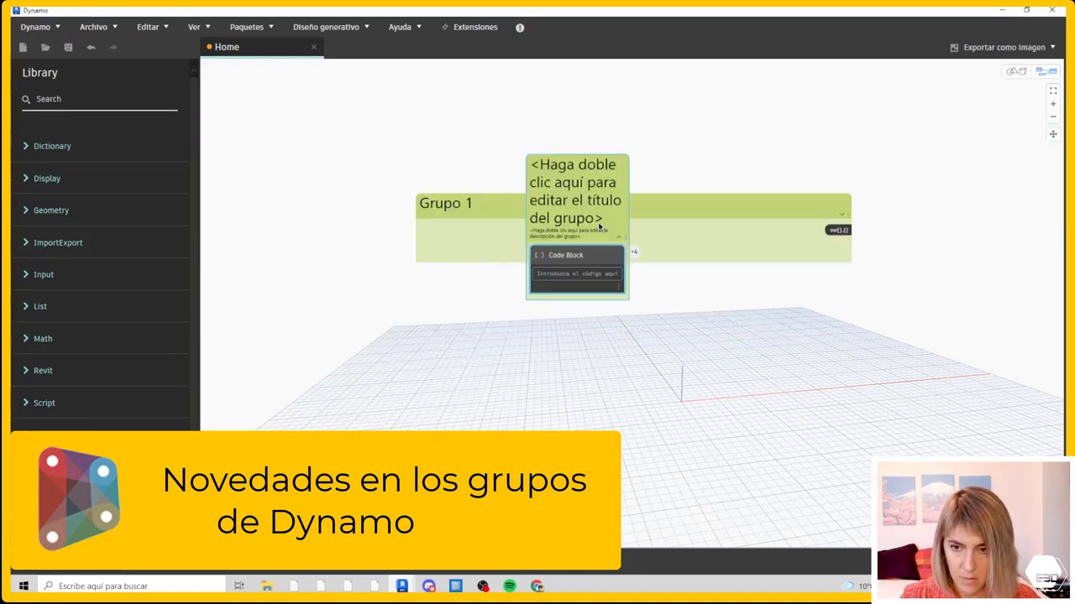
# Place Grupo 1 above Prueba and expand both groups
pyautogui.moveTo(557, 228)
pyautogui.mouseDown()
pyautogui.moveTo(492, 160)
pyautogui.moveTo(465, 177)
pyautogui.mouseUp()
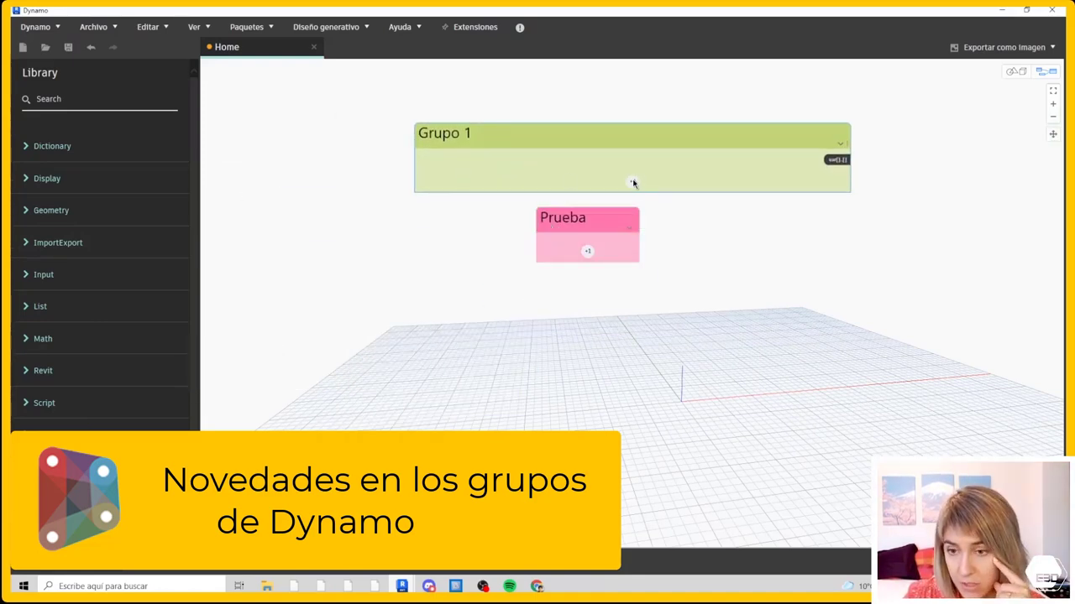
pyautogui.click(588, 252)
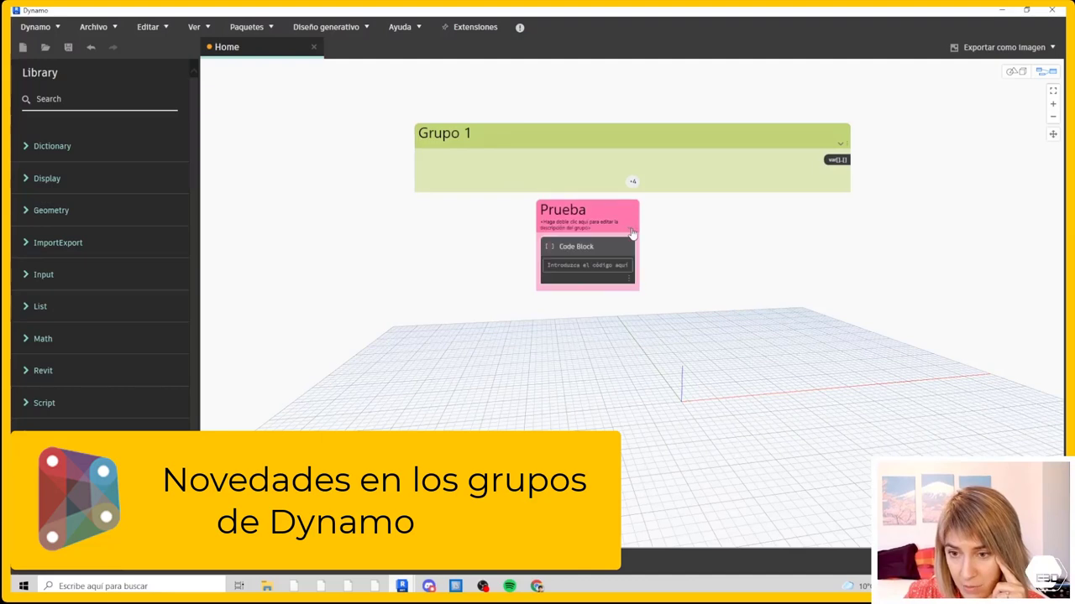
pyautogui.click(840, 144)
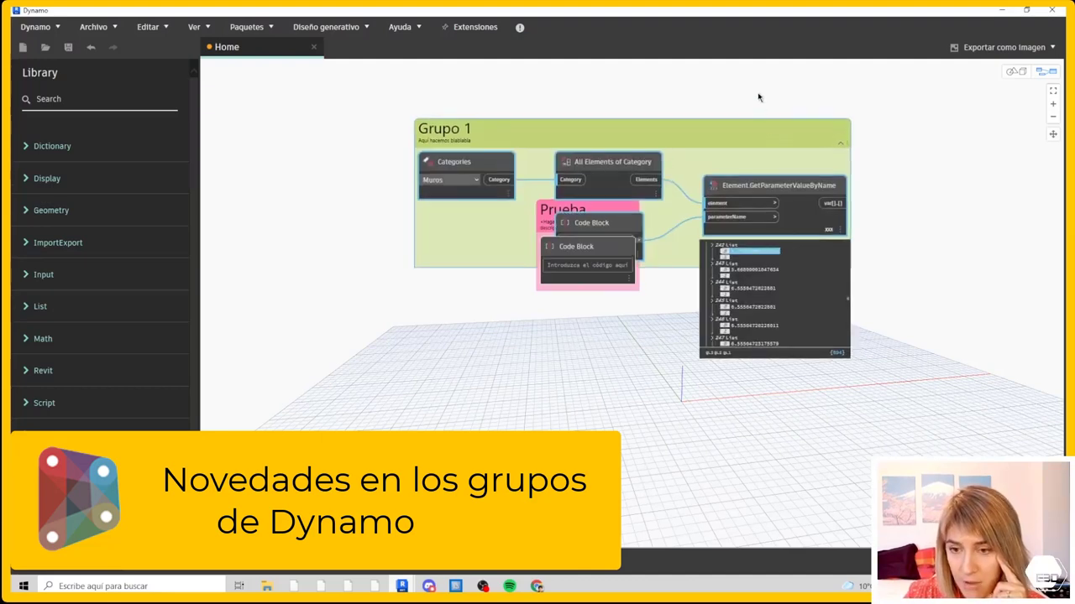
pyautogui.moveTo(683, 196); pyautogui.dragTo(660, 138)
# Nest the Prueba group inside Grupo 1, below its wall-parameter nodes
pyautogui.moveTo(564, 222); pyautogui.dragTo(463, 170)
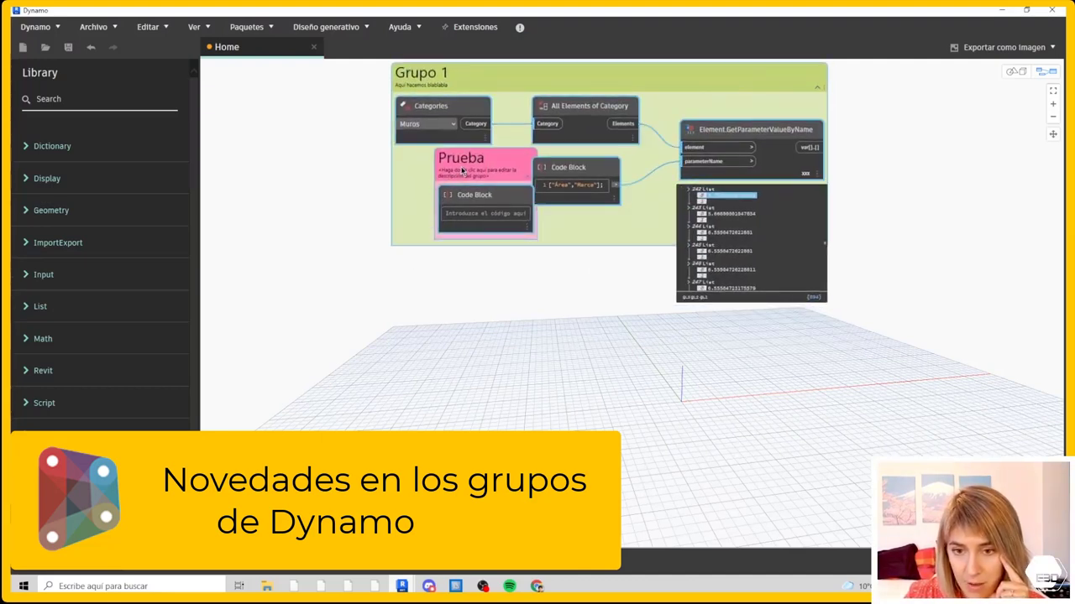
pyautogui.moveTo(379, 359); pyautogui.dragTo(338, 403, button='middle')
pyautogui.moveTo(410, 212); pyautogui.dragTo(387, 354)
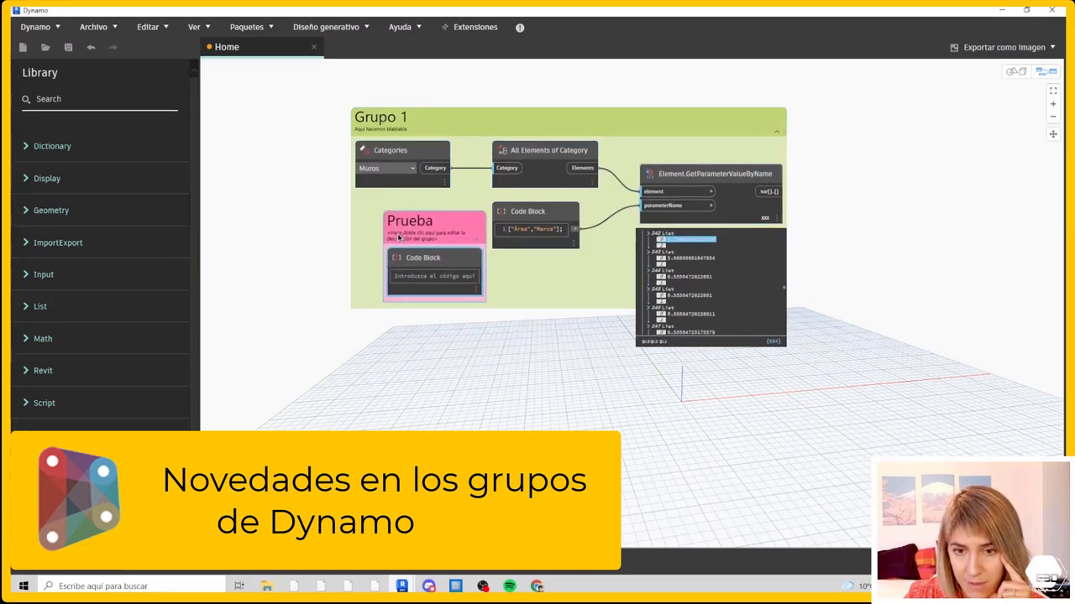
pyautogui.scroll(-3, 889, 210)
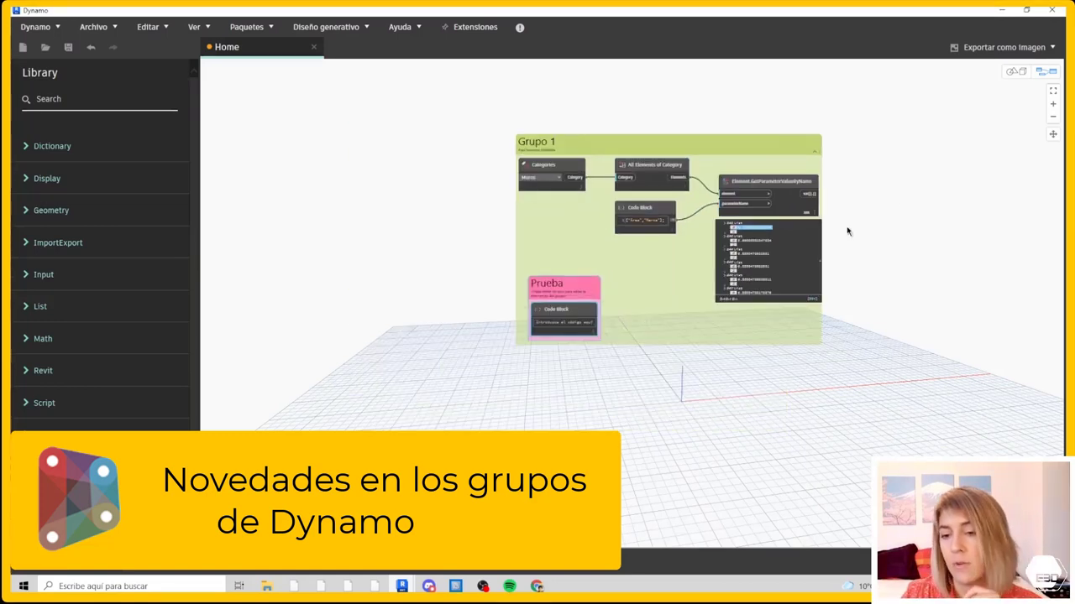
pyautogui.scroll(1, 609, 348)
pyautogui.scroll(1, 608, 348)
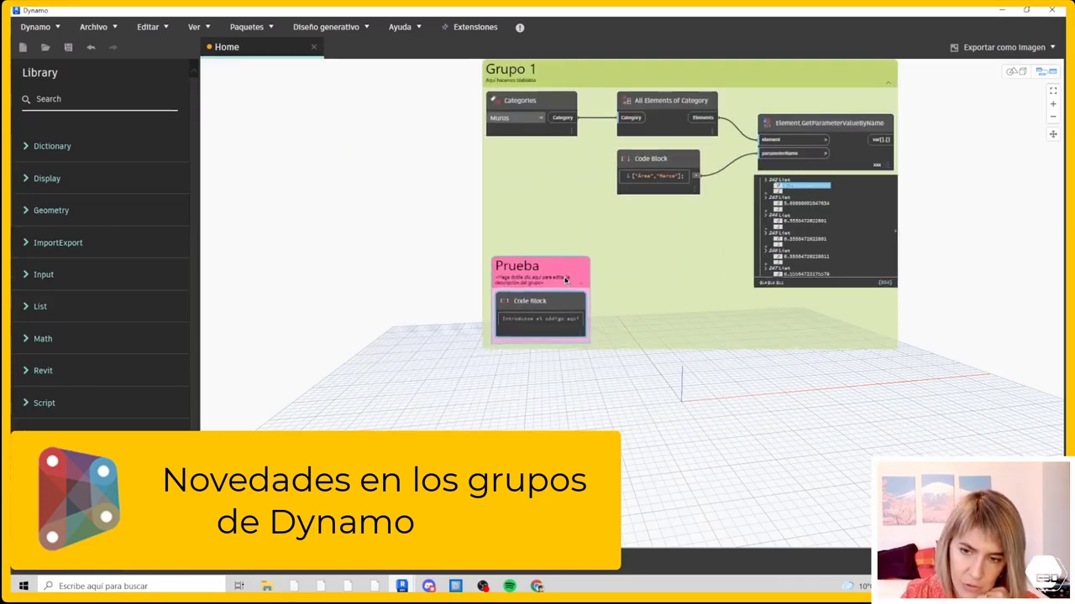
pyautogui.moveTo(580, 294); pyautogui.dragTo(575, 300)
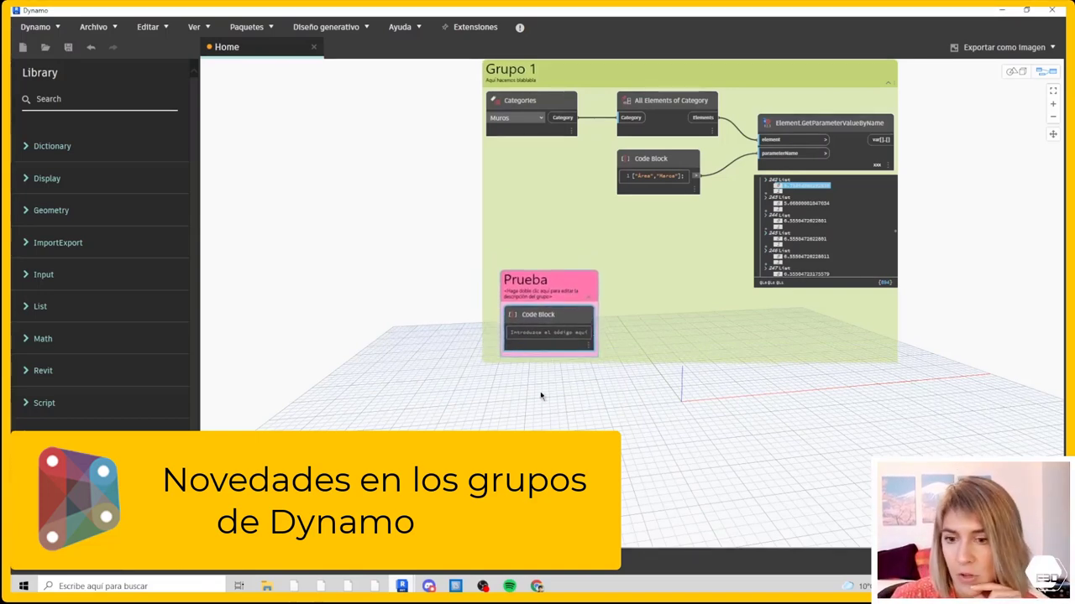
pyautogui.scroll(-1, 649, 214)
# Change the Categories node from Muros to Habitaciones, giving 46 Room elements downstream
pyautogui.scroll(1, 649, 214)
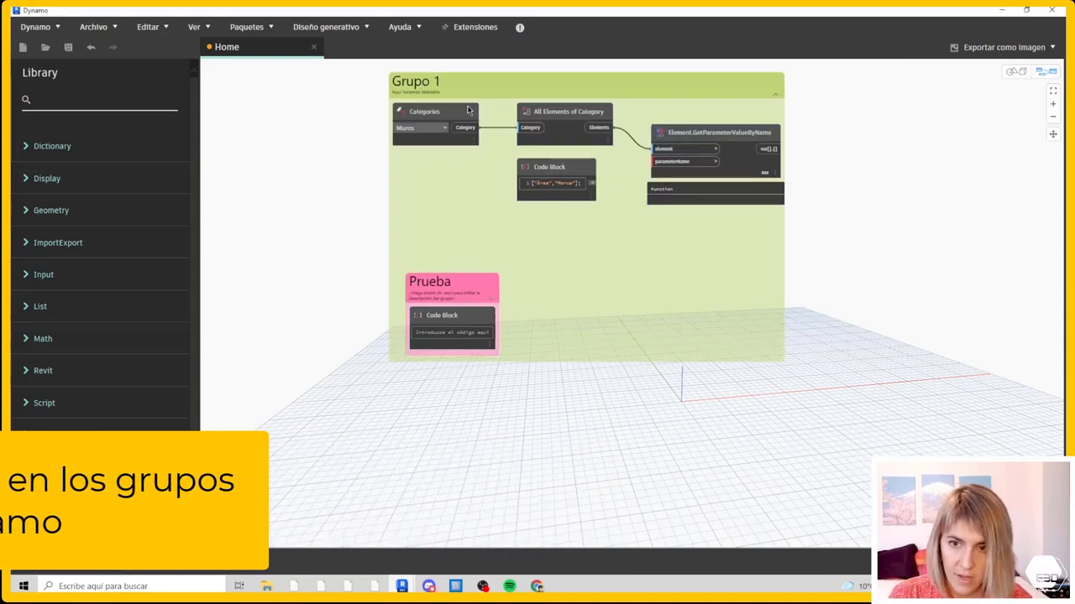
pyautogui.scroll(-1, 378, 185)
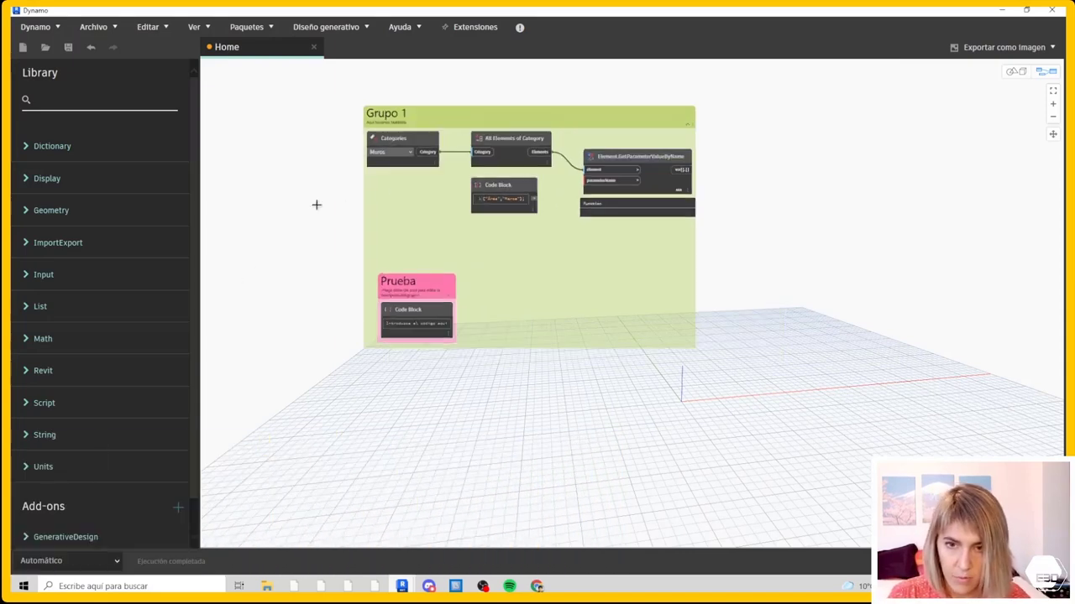
pyautogui.moveTo(317, 205); pyautogui.dragTo(562, 127)
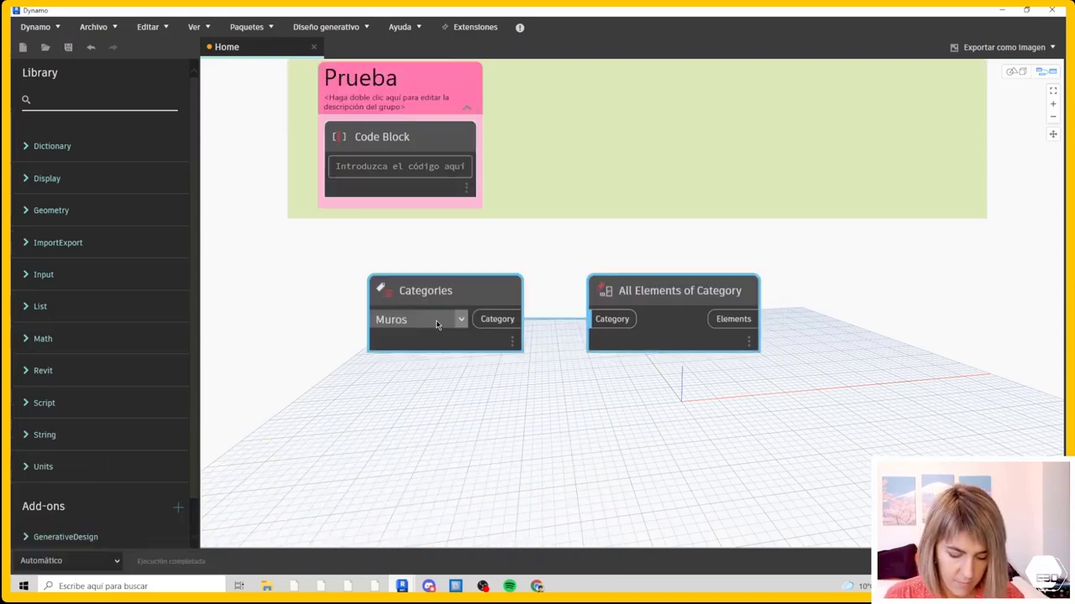
pyautogui.click(436, 319)
pyautogui.click(353, 338)
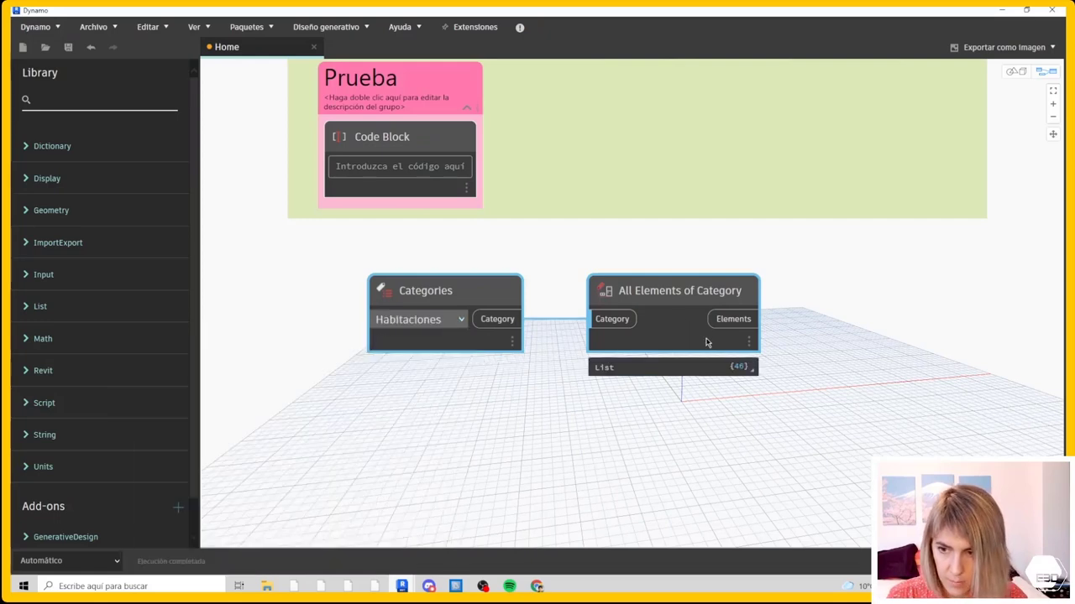
pyautogui.scroll(-3, 433, 261)
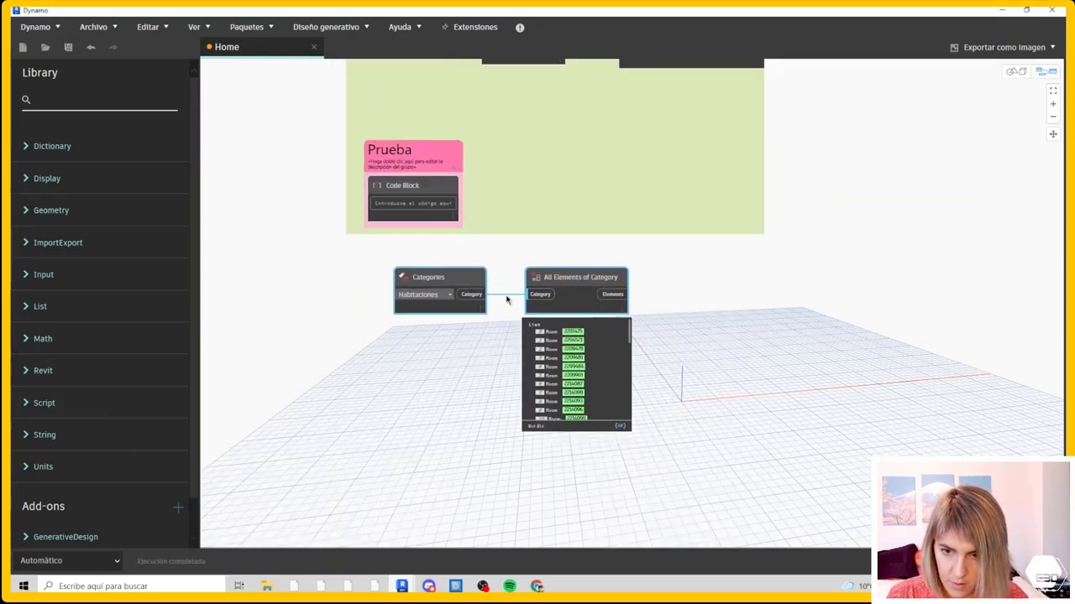
pyautogui.rightClick(506, 299)
pyautogui.scroll(2, 507, 300)
pyautogui.press('Escape')
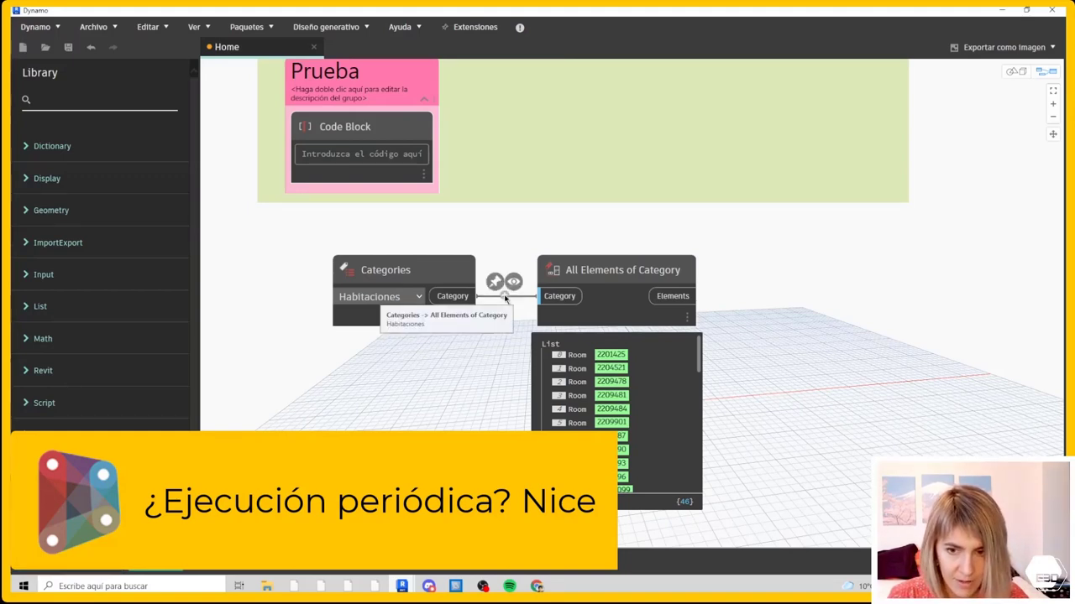
pyautogui.scroll(3, 505, 298)
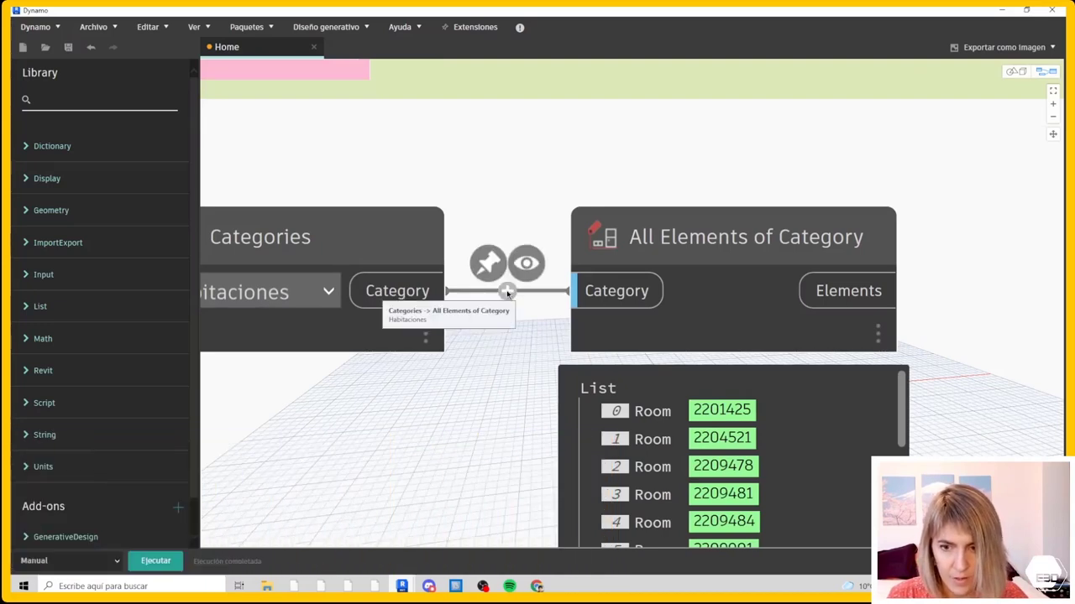
# Pin the Categories wire, then disconnect and reconnect it to the Category input
pyautogui.click(487, 264)
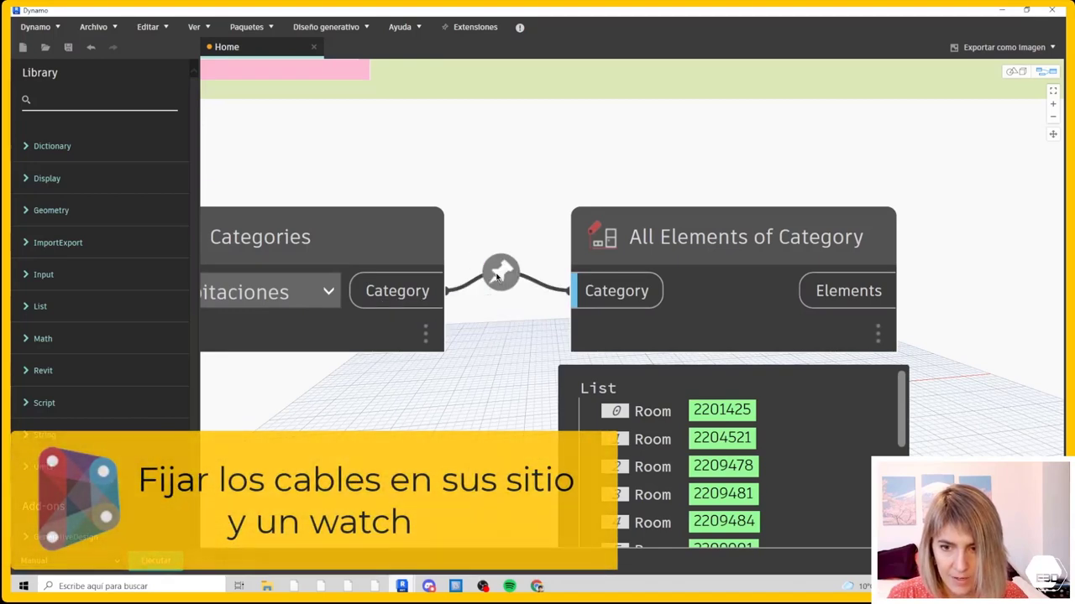
pyautogui.moveTo(497, 276); pyautogui.dragTo(504, 294)
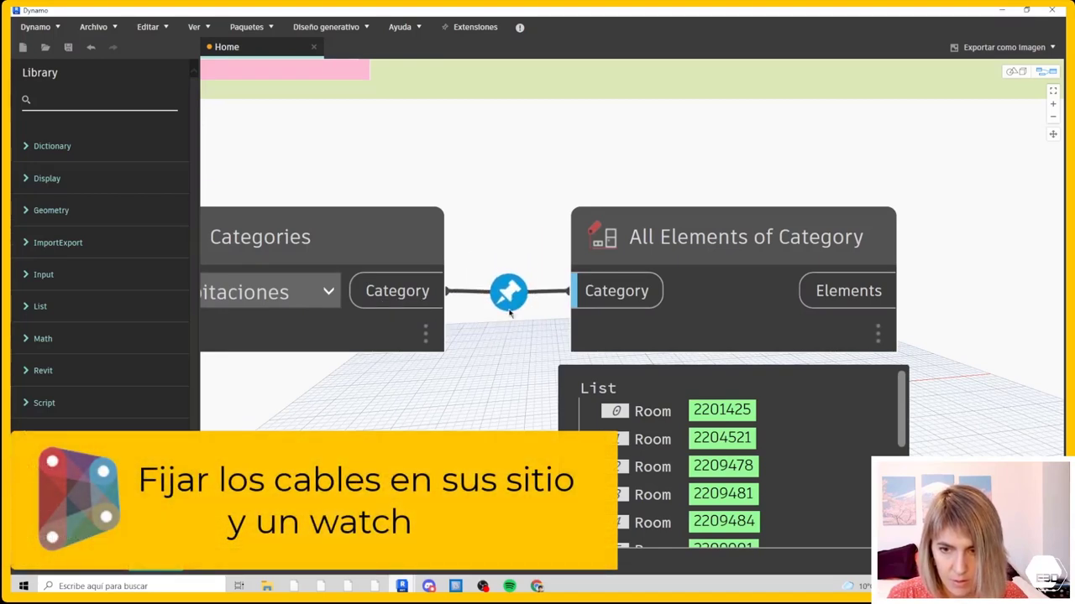
pyautogui.moveTo(662, 281); pyautogui.dragTo(436, 245)
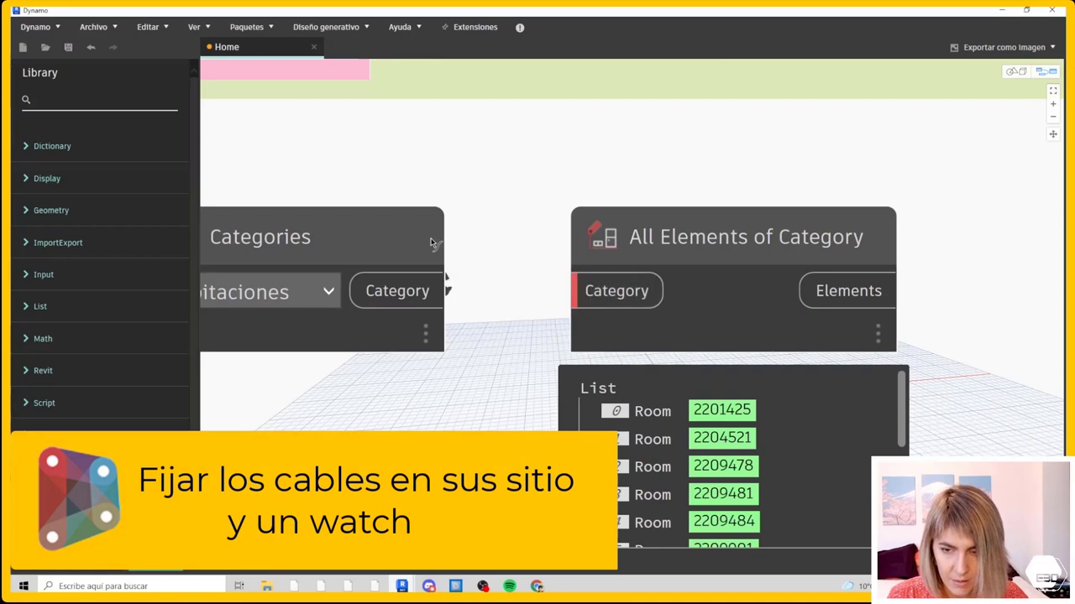
pyautogui.click(438, 245)
pyautogui.moveTo(428, 293); pyautogui.dragTo(553, 295)
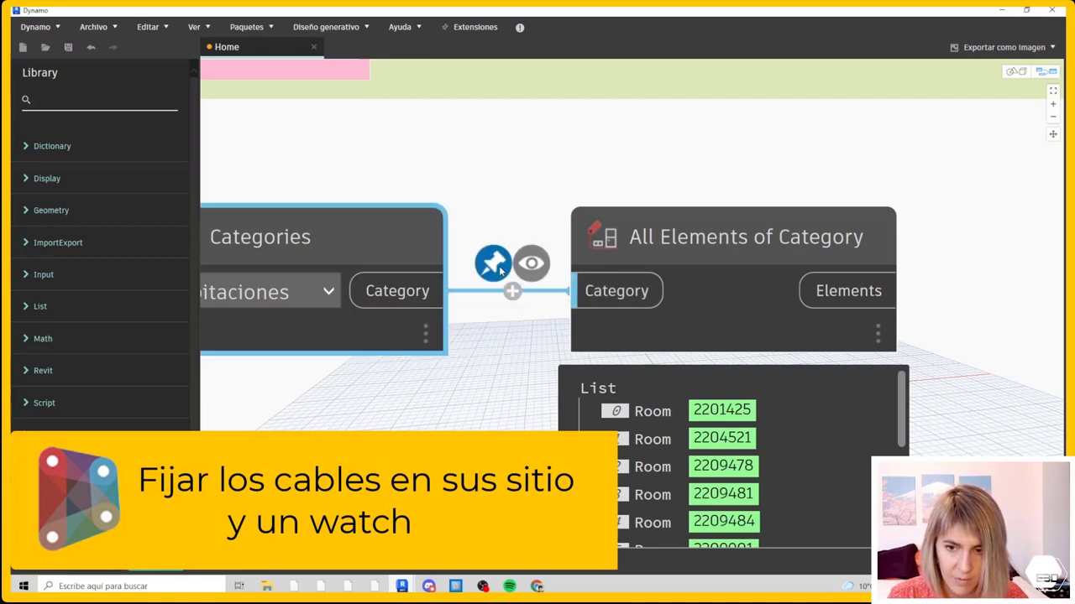
# Pin the wire at its midpoint, shift All Elements of Category, then remove the pin
pyautogui.click(492, 260)
pyautogui.scroll(-3, 492, 256)
pyautogui.scroll(-2, 566, 240)
pyautogui.moveTo(566, 241)
pyautogui.mouseDown()
pyautogui.moveTo(544, 411)
pyautogui.moveTo(588, 225)
pyautogui.moveTo(574, 340)
pyautogui.moveTo(565, 232)
pyautogui.moveTo(545, 245)
pyautogui.moveTo(491, 244)
pyautogui.mouseUp()
pyautogui.scroll(4, 491, 243)
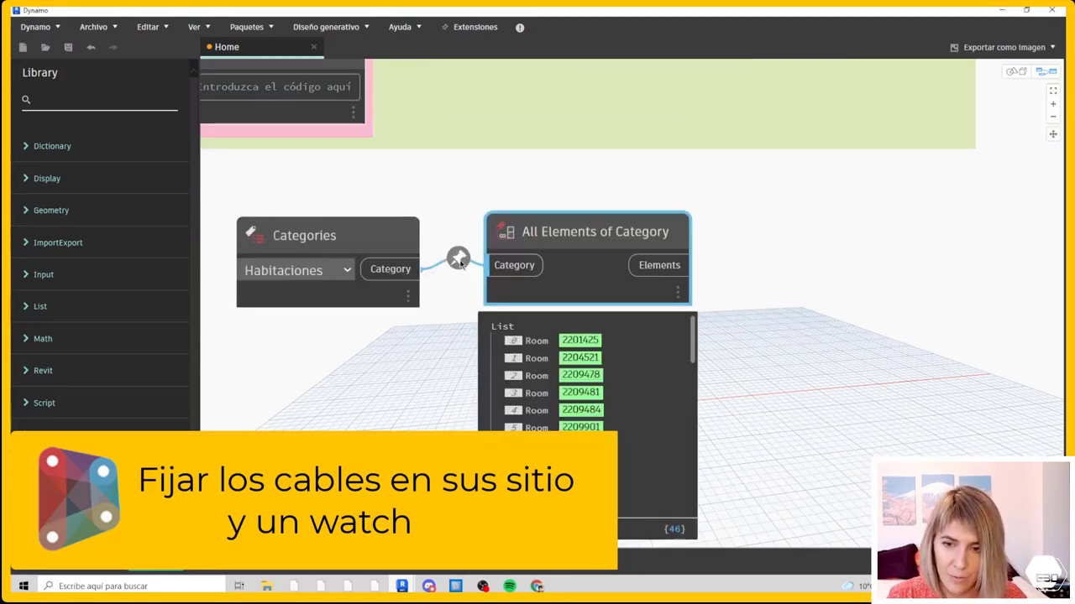
pyautogui.scroll(1, 460, 260)
pyautogui.scroll(3, 459, 245)
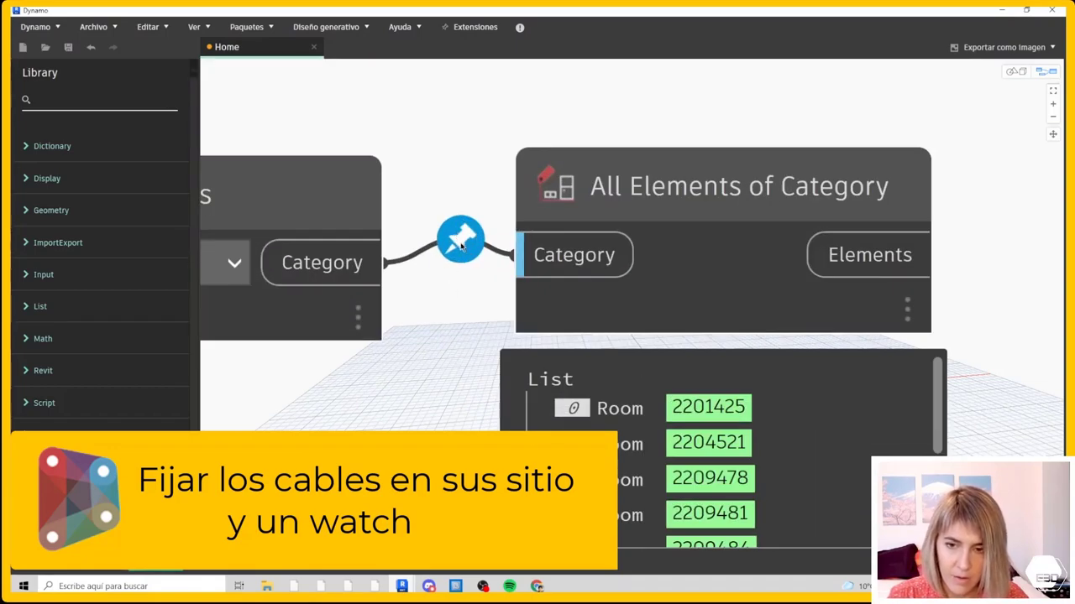
pyautogui.scroll(-4, 448, 313)
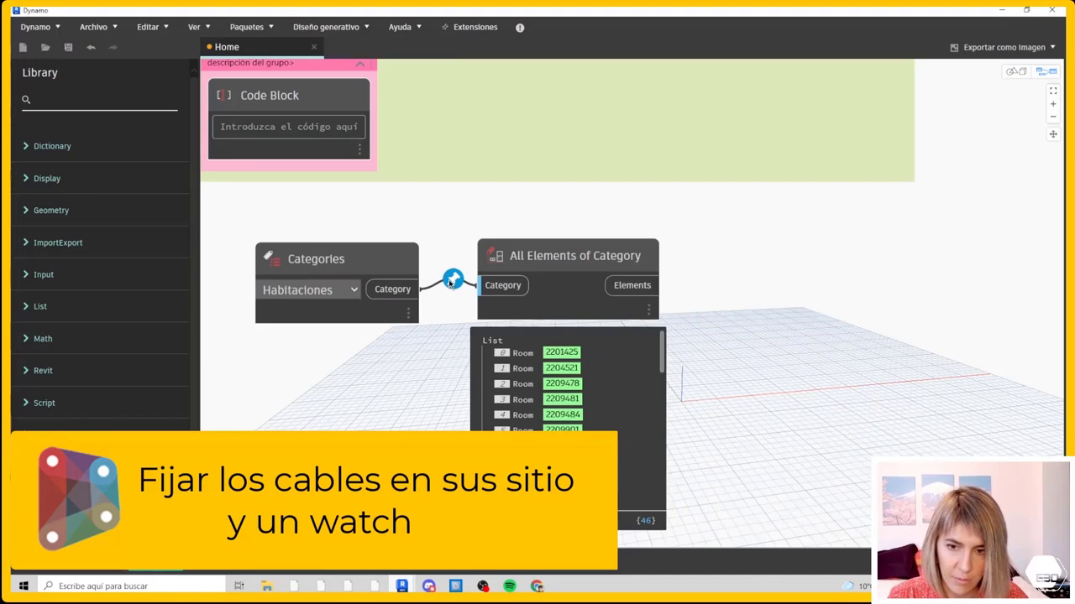
pyautogui.rightClick(452, 279)
pyautogui.click(427, 261)
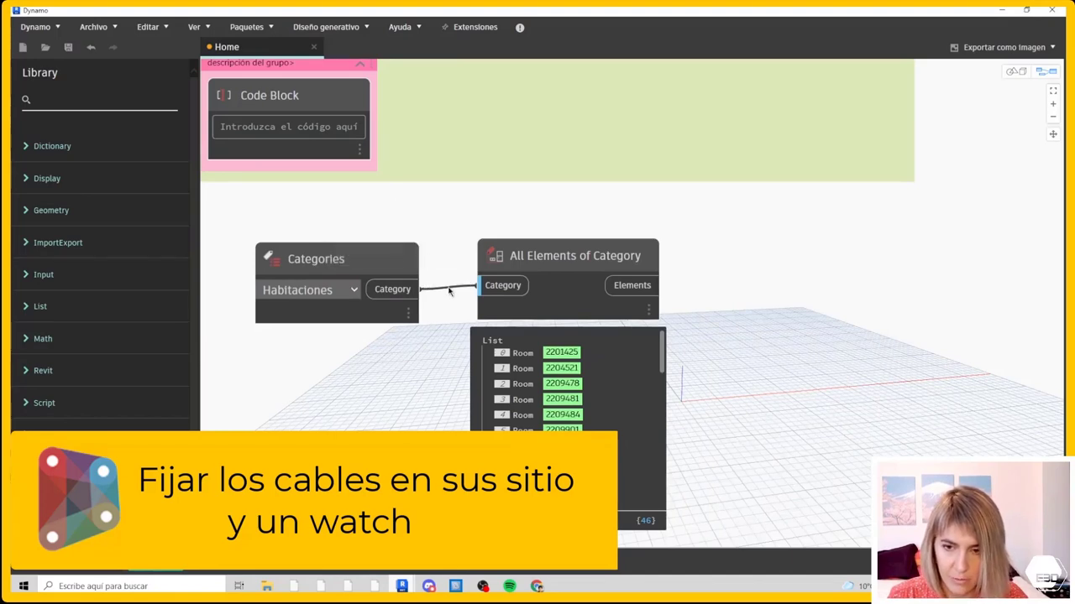
# Insert a Watch node on the Categories wire, delete it, and rewire Categories directly
pyautogui.click(460, 278)
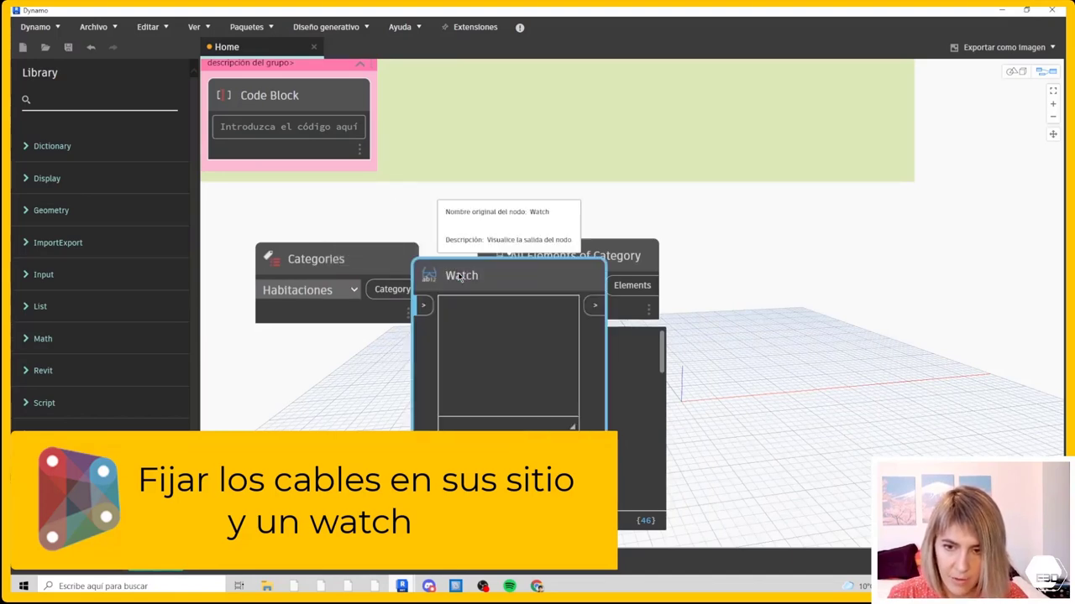
pyautogui.scroll(-3, 468, 277)
pyautogui.moveTo(468, 277); pyautogui.dragTo(407, 370)
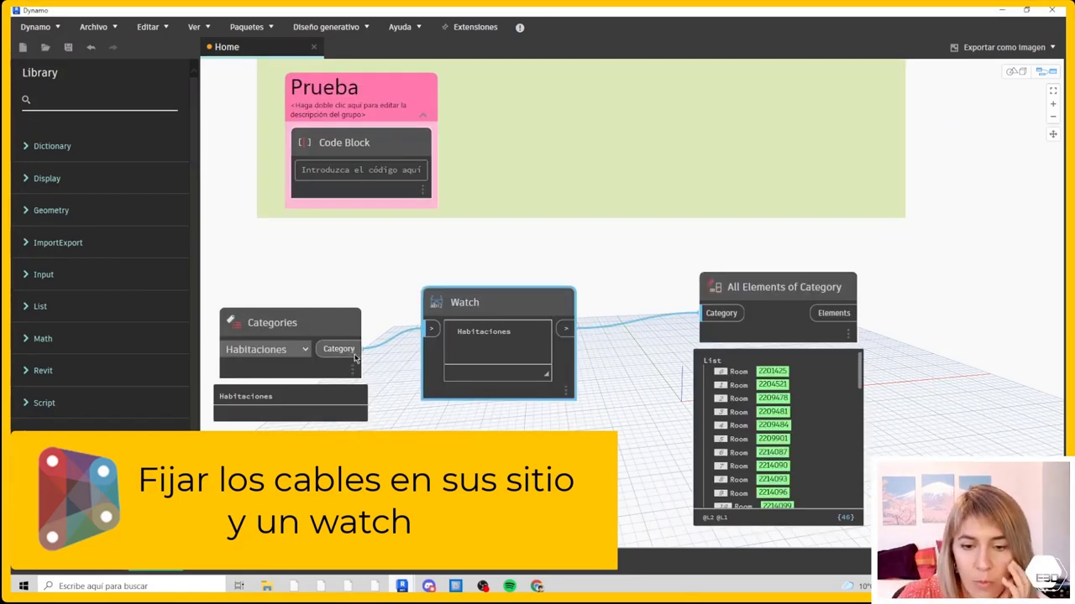
pyautogui.rightClick(480, 297)
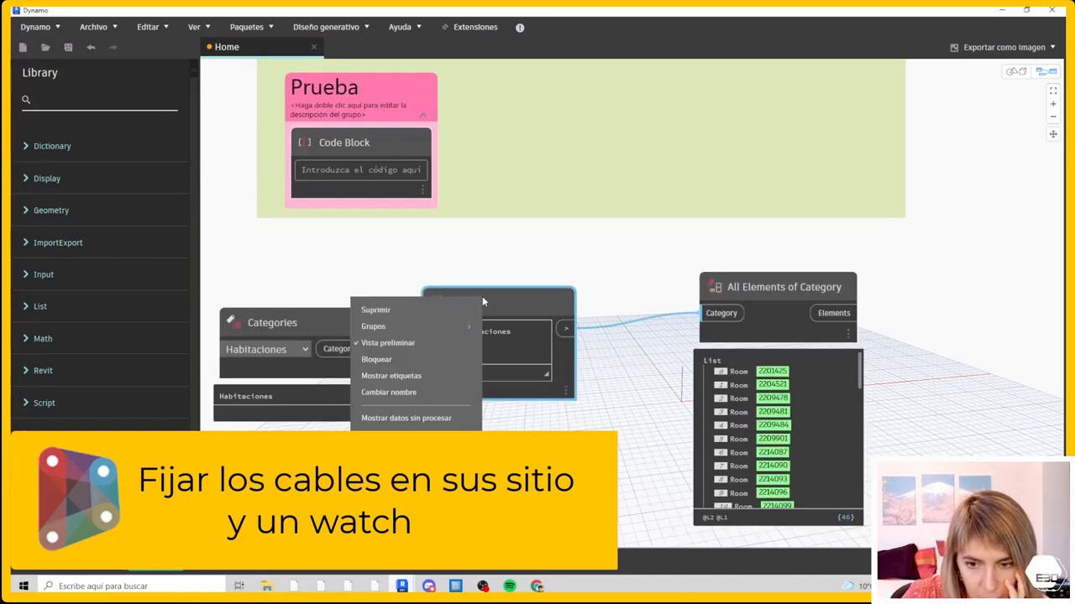
pyautogui.click(395, 314)
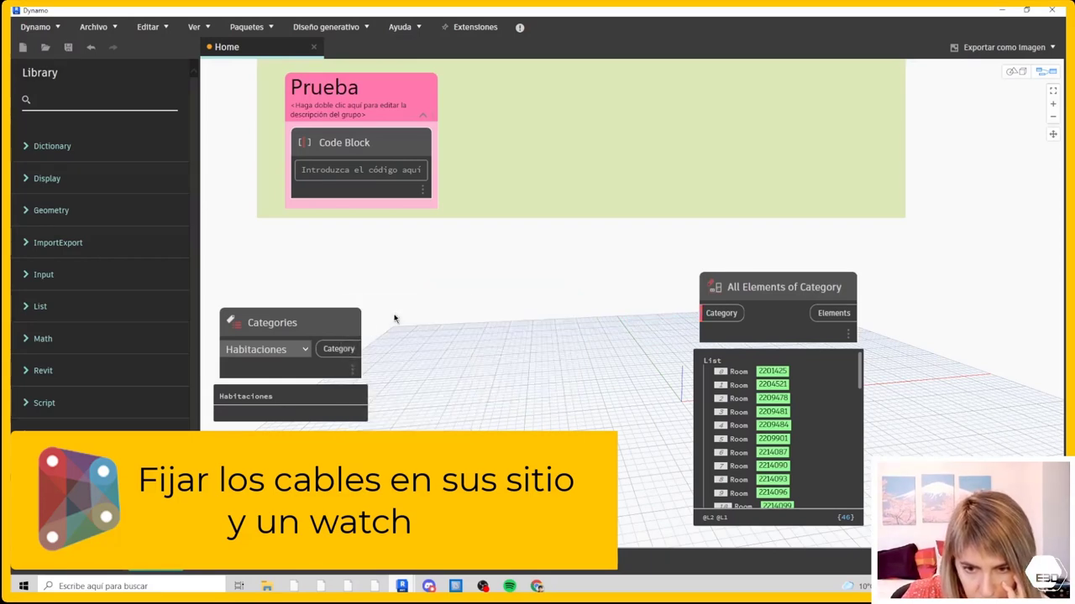
pyautogui.moveTo(354, 361); pyautogui.dragTo(710, 312)
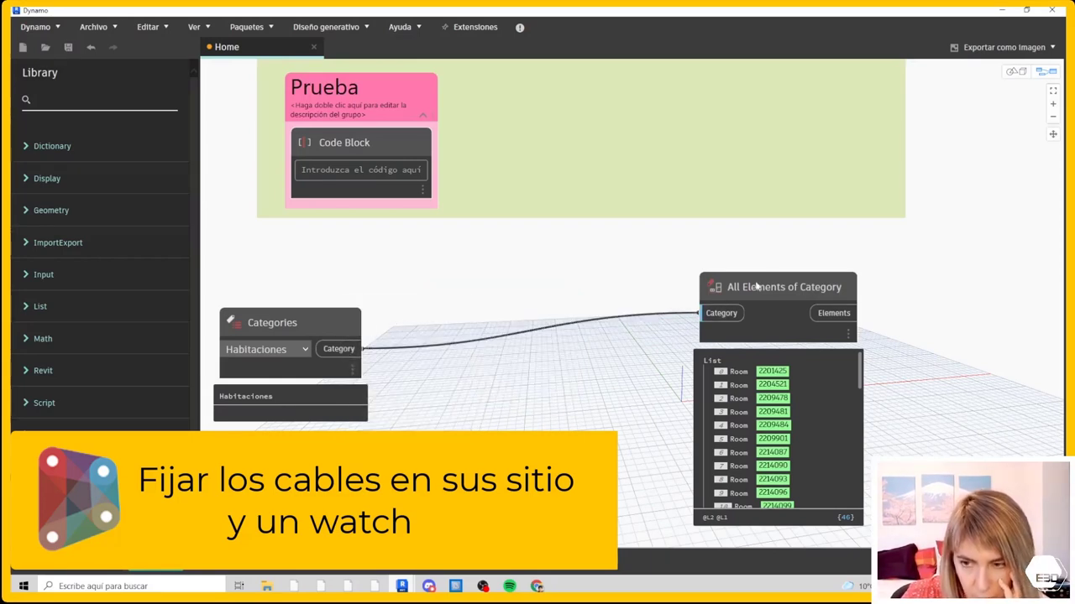
pyautogui.moveTo(759, 286); pyautogui.dragTo(517, 319)
# Search the node library for 'elementtipe', then clear the search
pyautogui.click(95, 99)
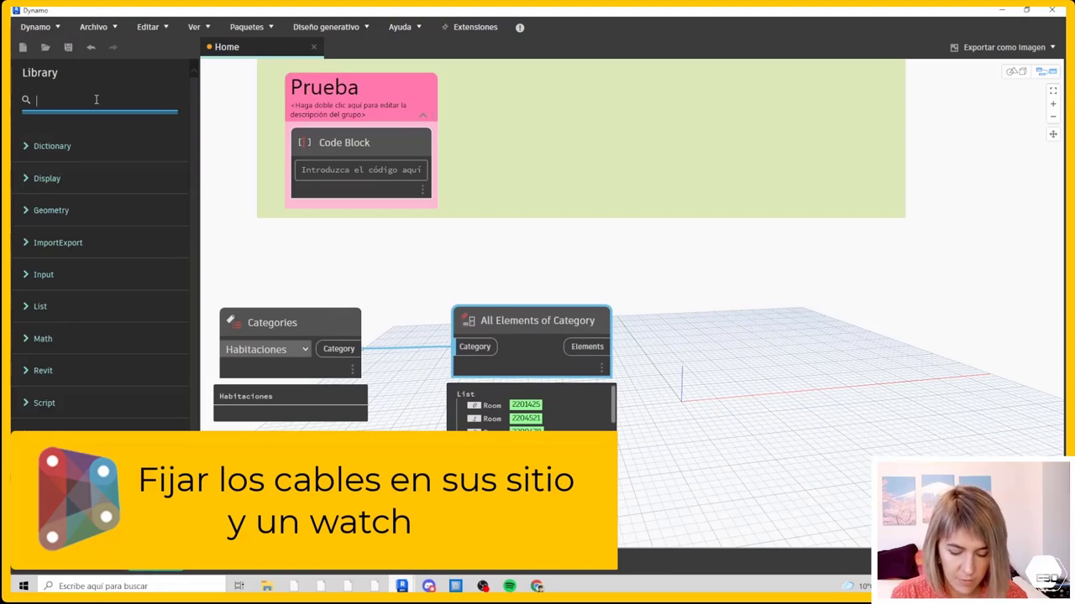
pyautogui.write('elementt')
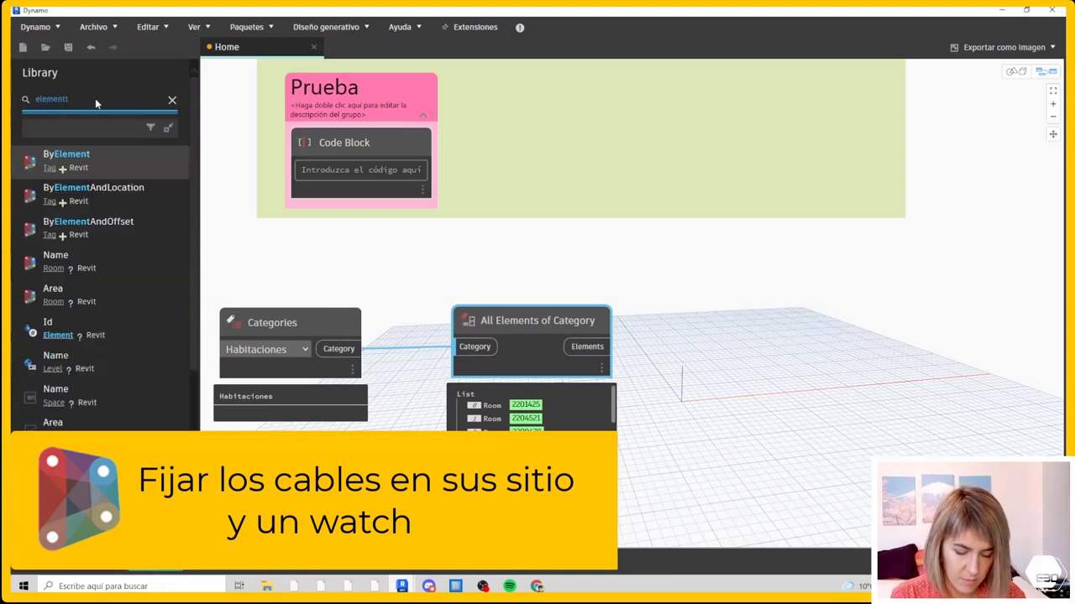
pyautogui.write('ipe')
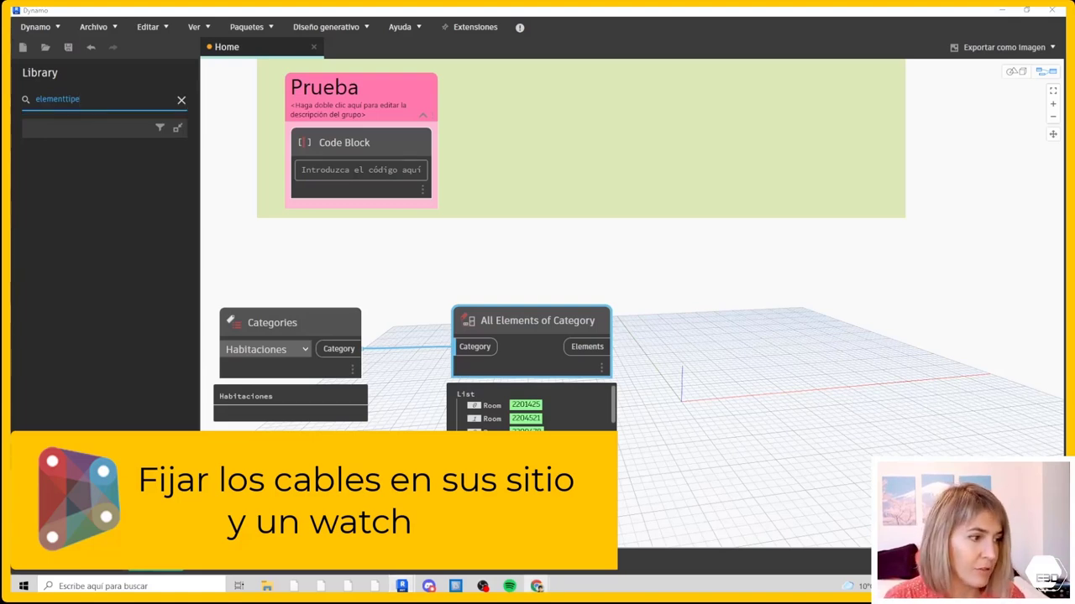
pyautogui.click(181, 100)
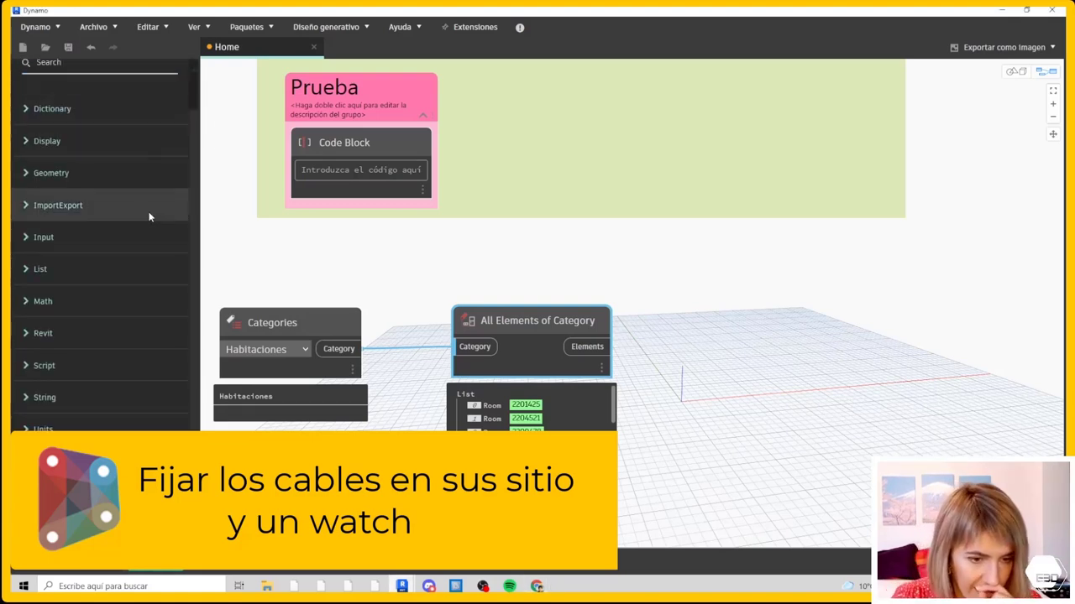
# Expand String > Modify in the Library panel to list its nodes
pyautogui.click(44, 397)
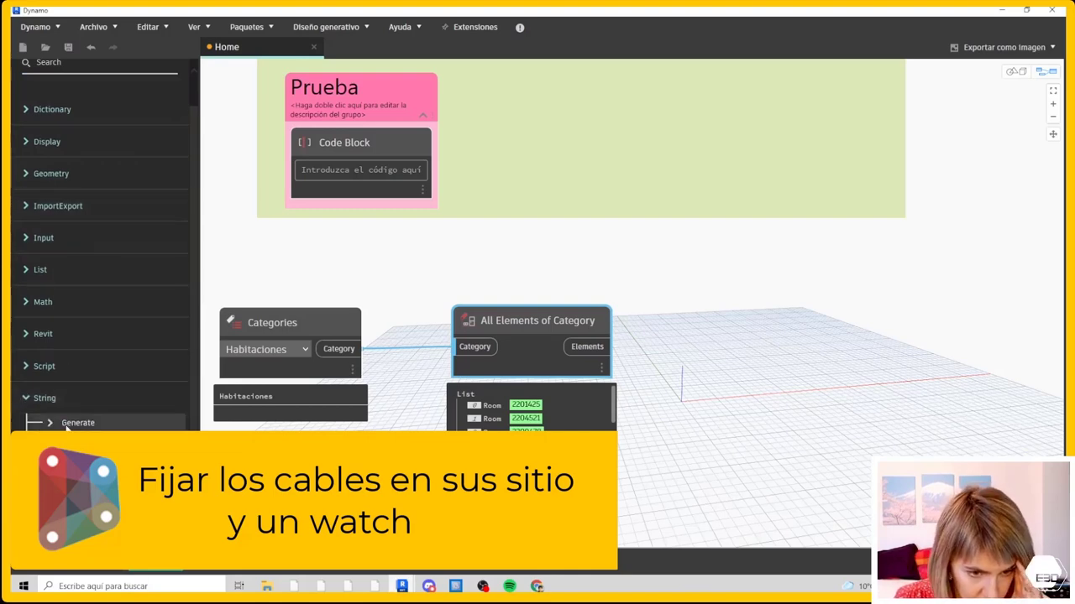
pyautogui.click(74, 458)
pyautogui.scroll(-1, 191, 429)
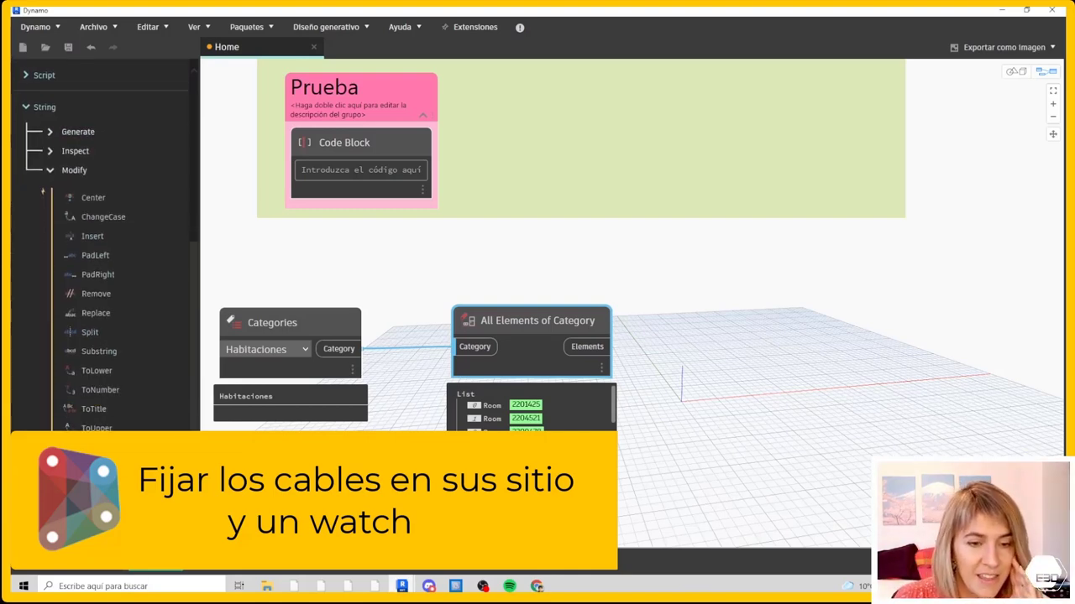
pyautogui.scroll(-1, 106, 252)
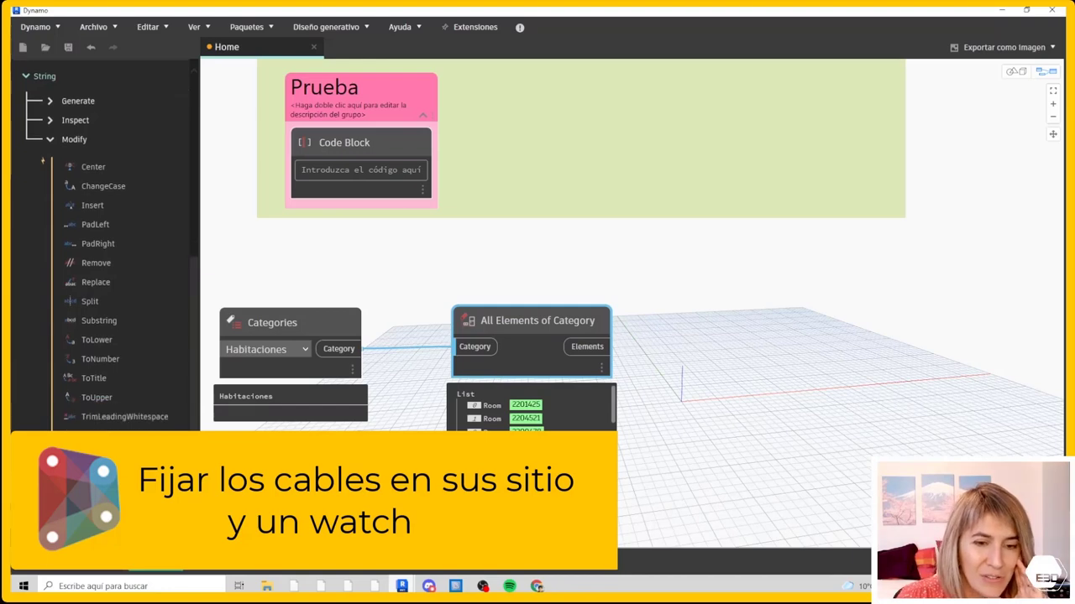
pyautogui.scroll(-1, 106, 252)
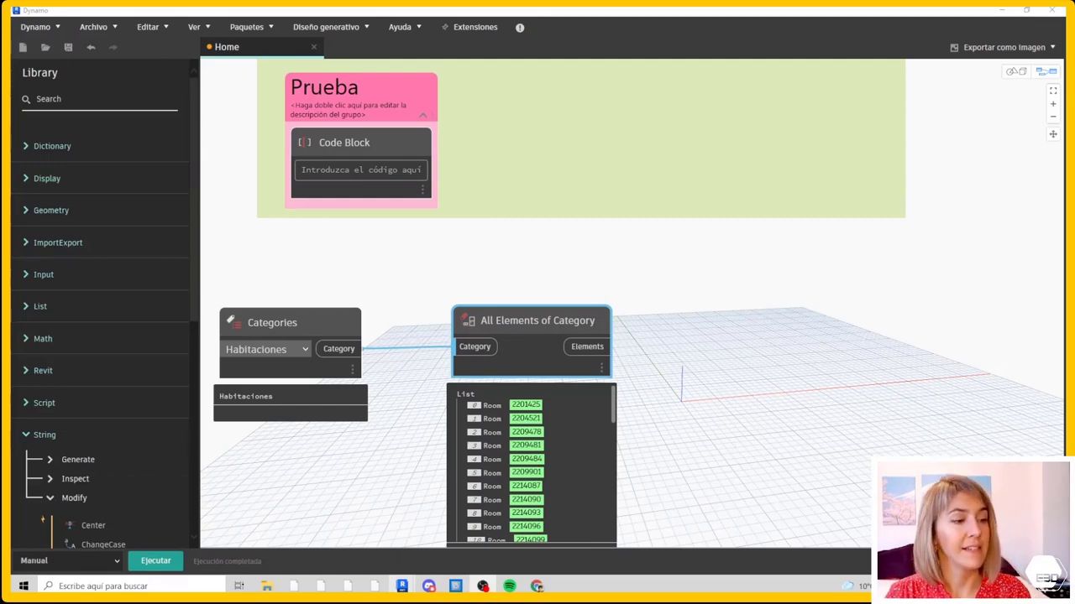
pyautogui.scroll(-1, 364, 288)
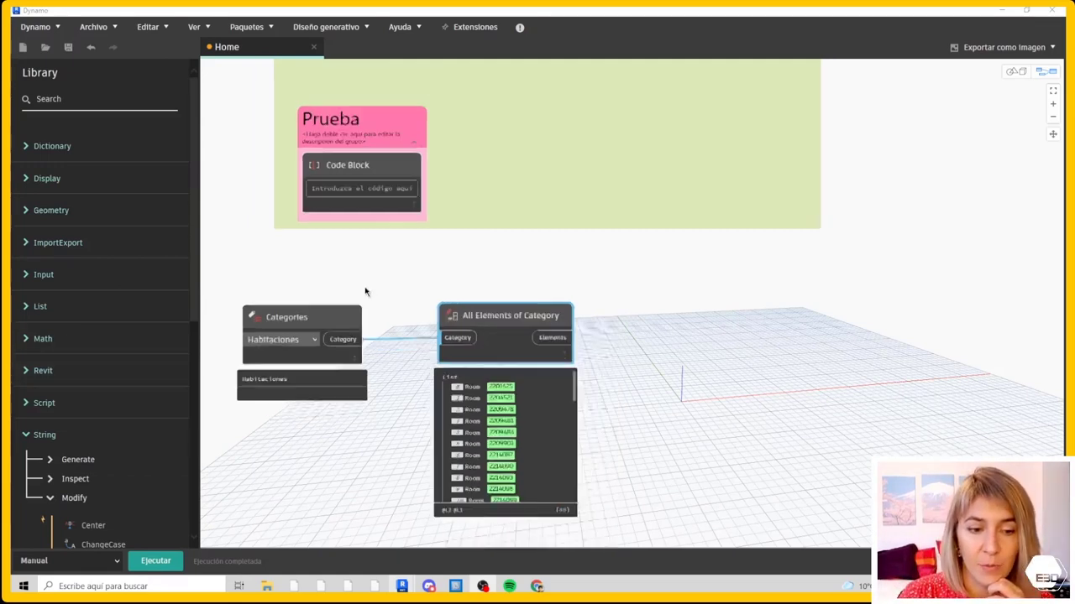
pyautogui.scroll(-3, 362, 291)
pyautogui.scroll(-5, 360, 283)
pyautogui.scroll(5, 312, 257)
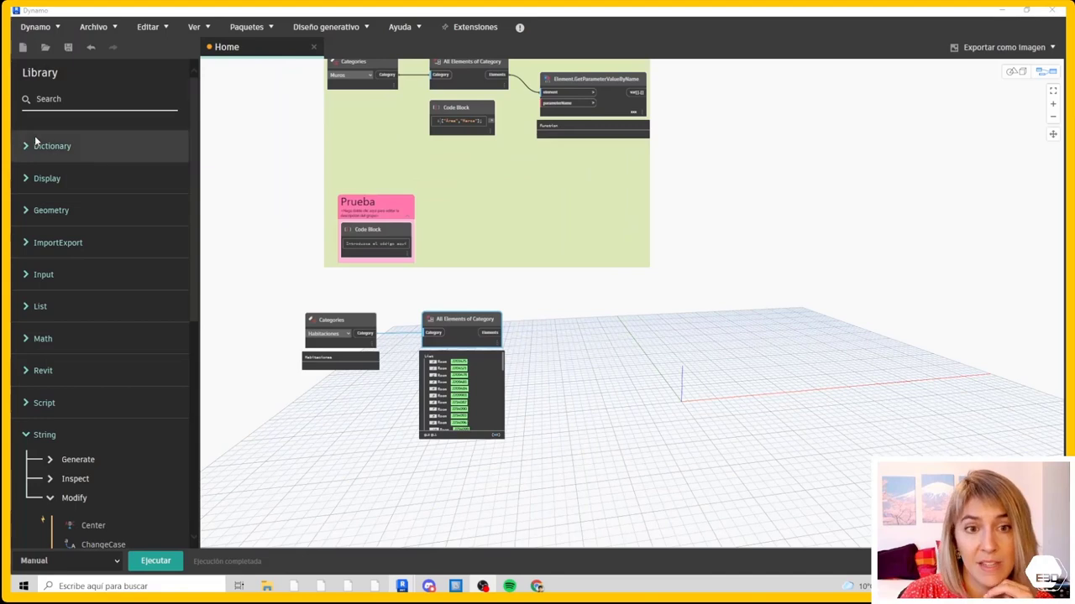
pyautogui.scroll(-5, 76, 248)
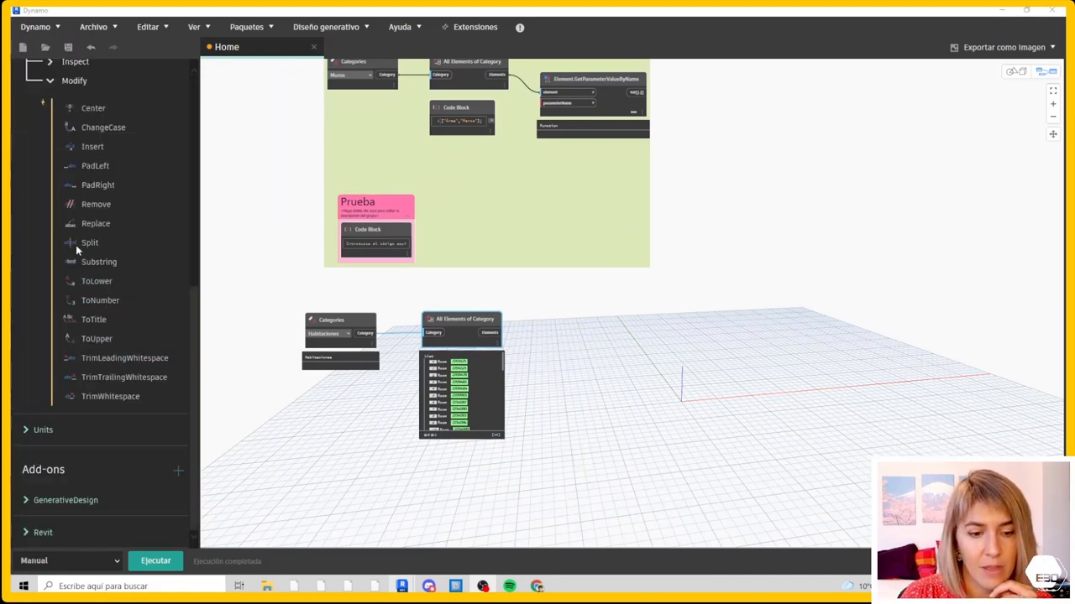
pyautogui.click(50, 501)
pyautogui.click(70, 504)
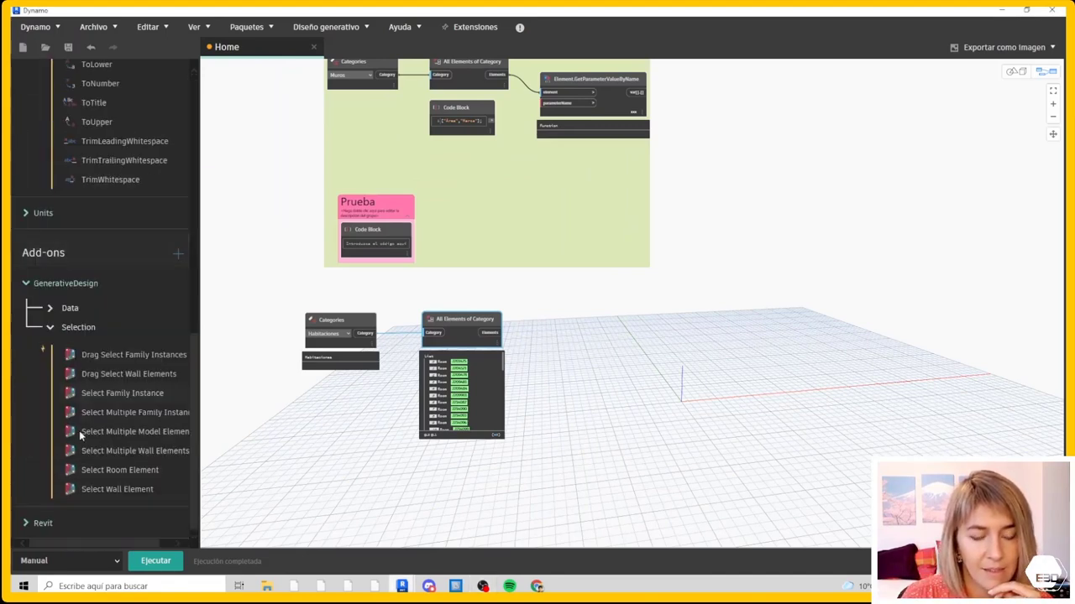
pyautogui.click(38, 519)
pyautogui.scroll(5, 79, 452)
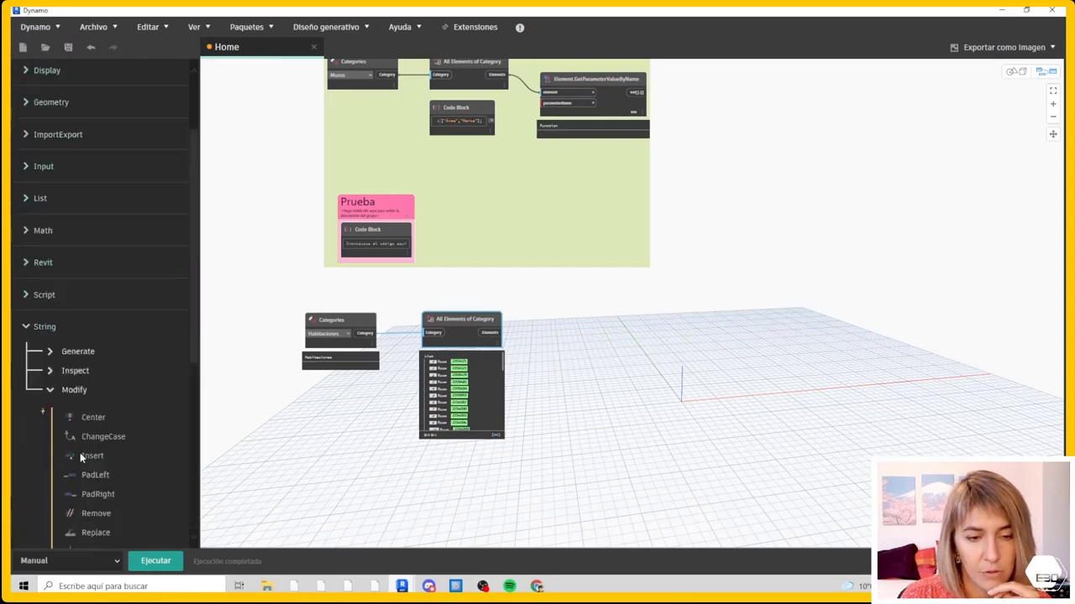
pyautogui.scroll(3, 80, 453)
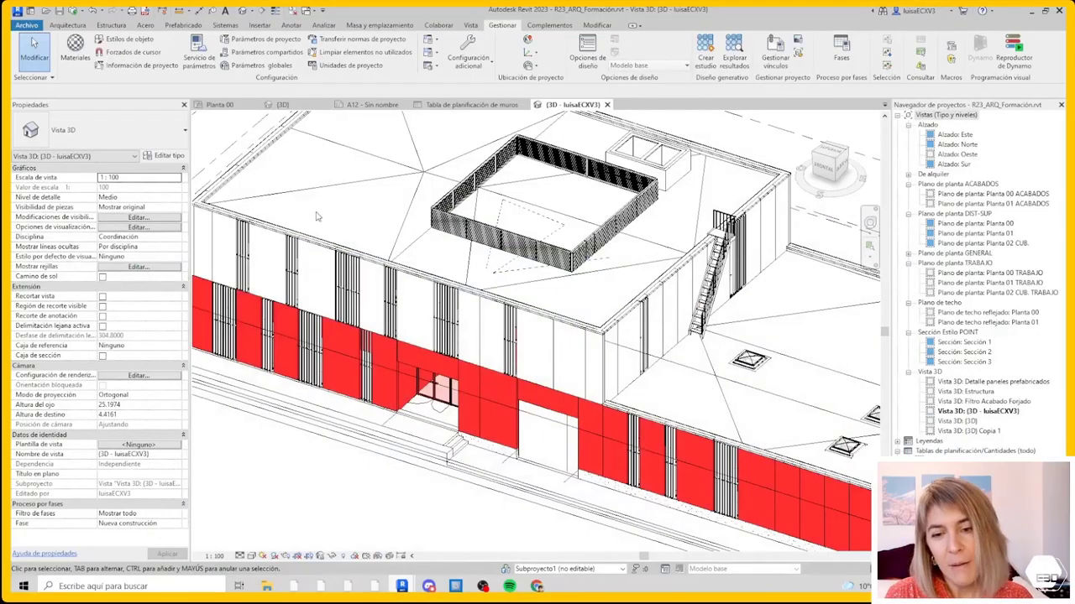
# Orbit the 3D building model, then switch to sheet A12 with its north elevation
pyautogui.scroll(-3, 318, 216)
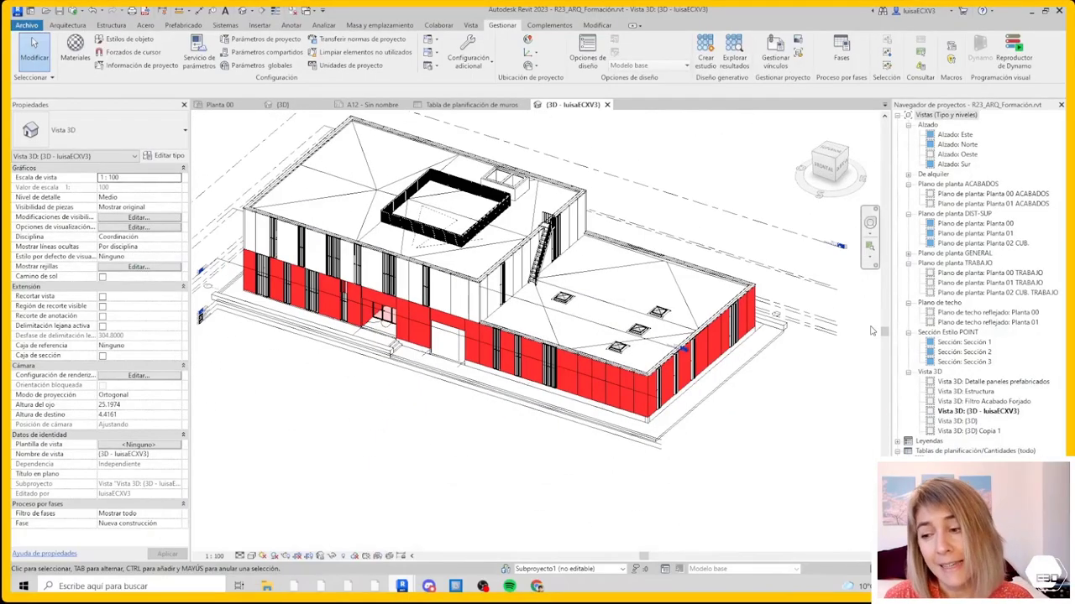
pyautogui.keyDown('shift'); pyautogui.moveTo(873, 330); pyautogui.dragTo(842, 423, button='middle'); pyautogui.keyUp('shift')
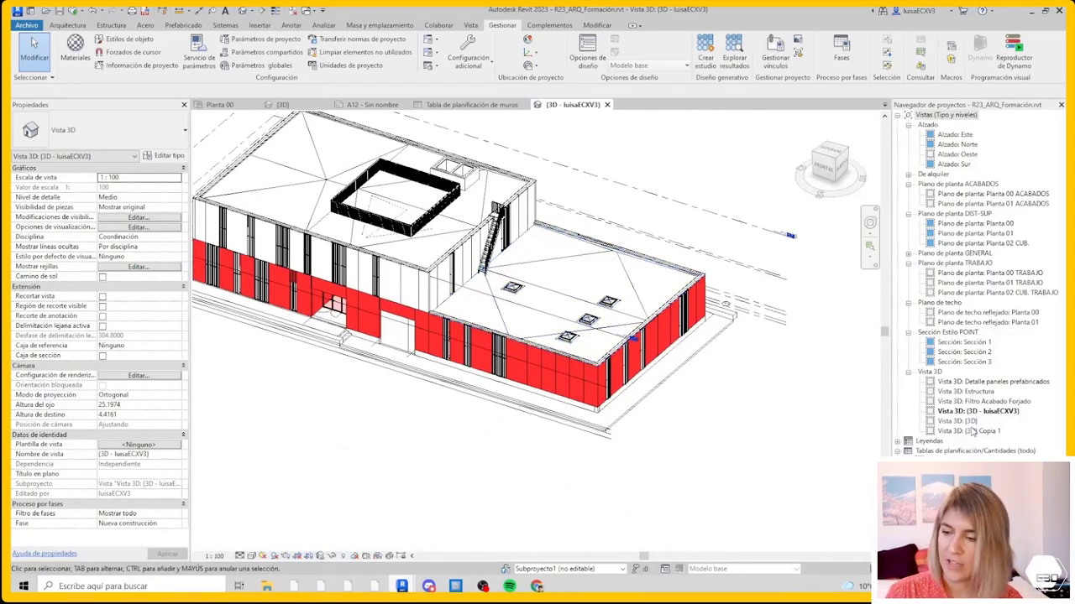
pyautogui.click(34, 43)
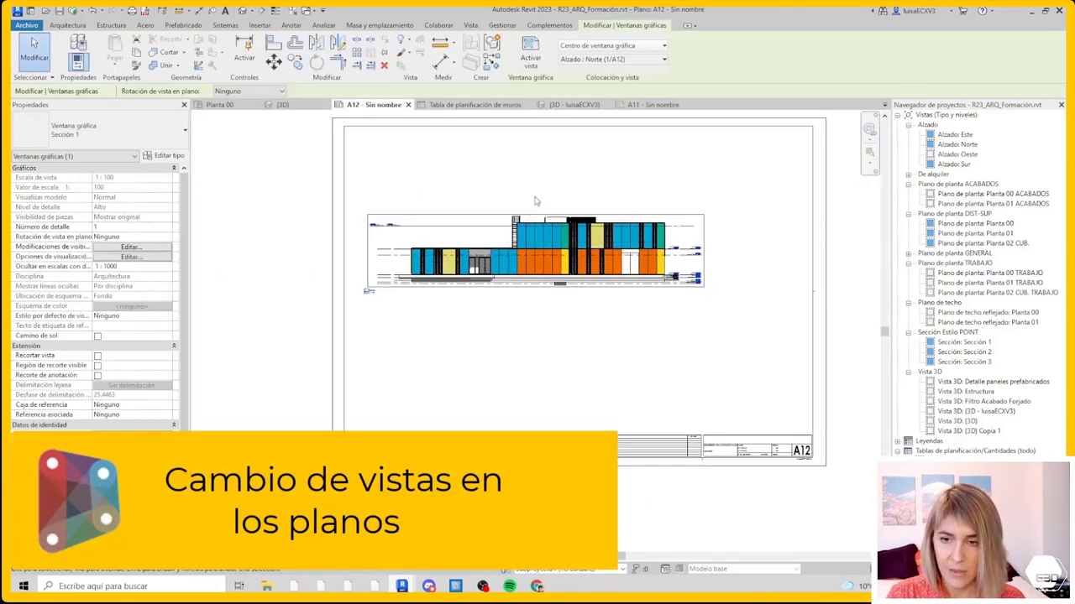
# Try the west elevation in the A12 viewport, then revert to the north elevation
pyautogui.scroll(1, 535, 201)
pyautogui.click(613, 59)
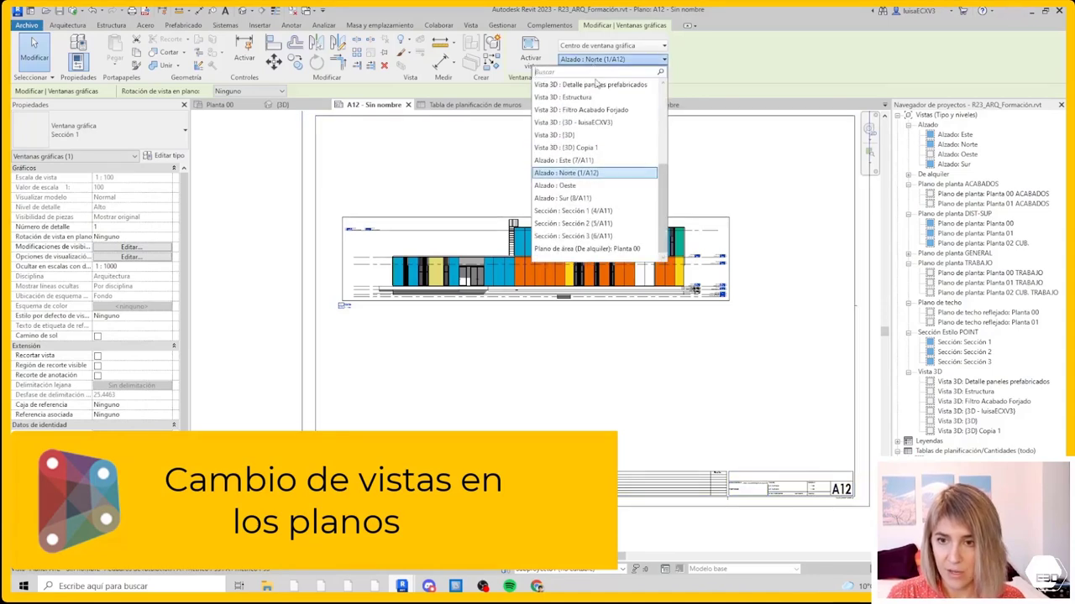
pyautogui.click(593, 188)
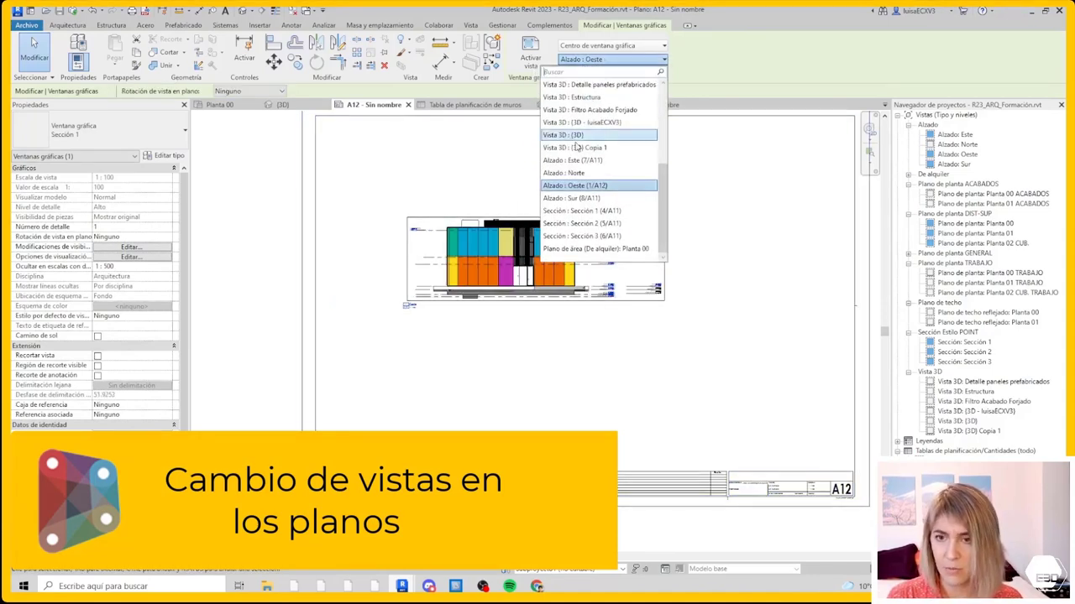
pyautogui.click(576, 174)
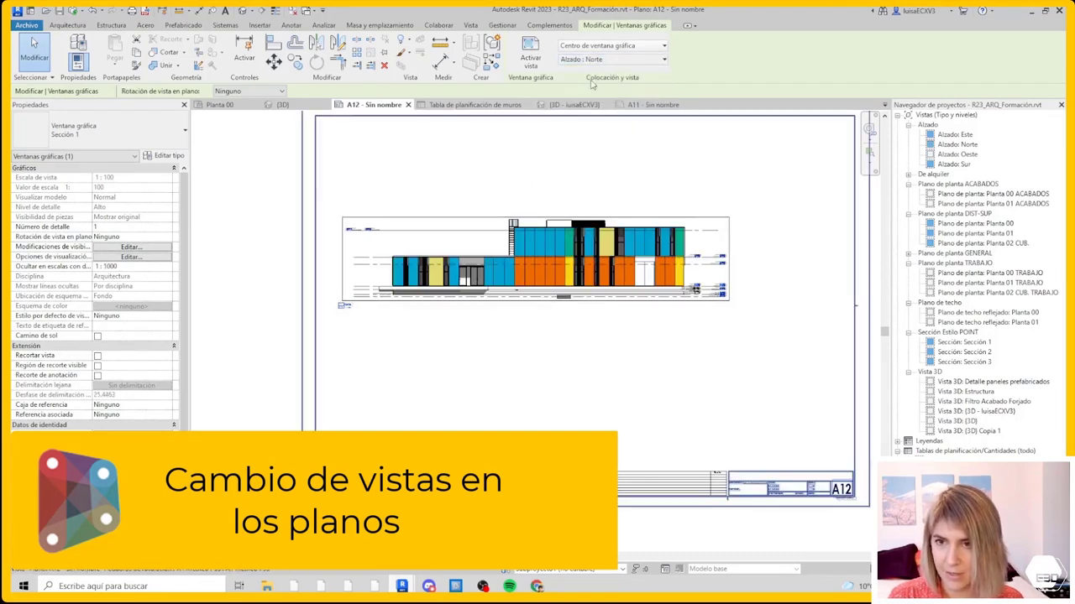
# Try the south elevation and Sección 1, both rejected as already placed
pyautogui.click(598, 59)
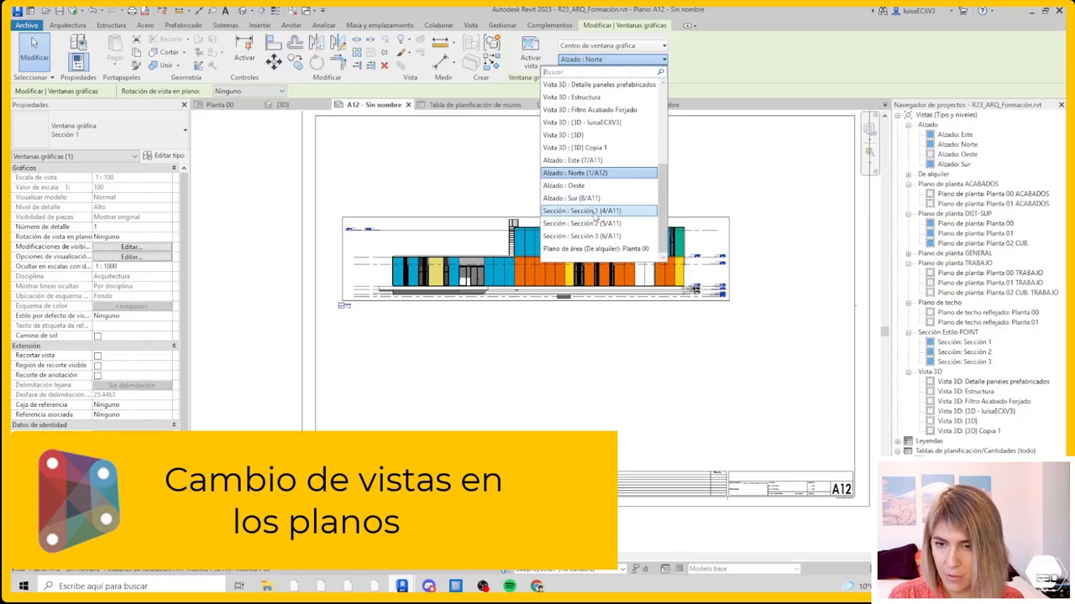
pyautogui.click(595, 199)
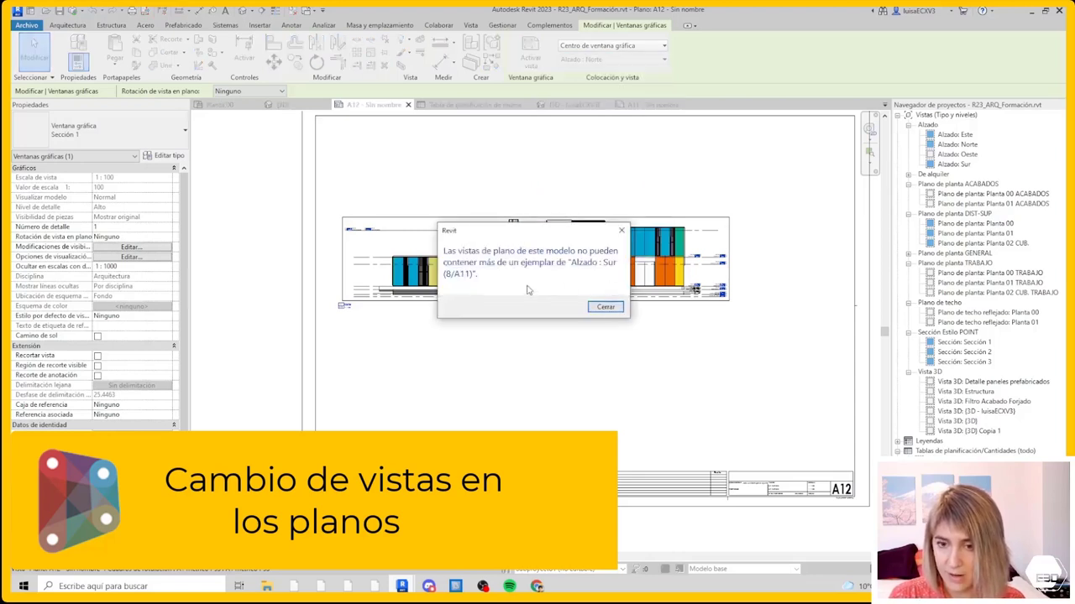
pyautogui.click(607, 307)
pyautogui.click(603, 61)
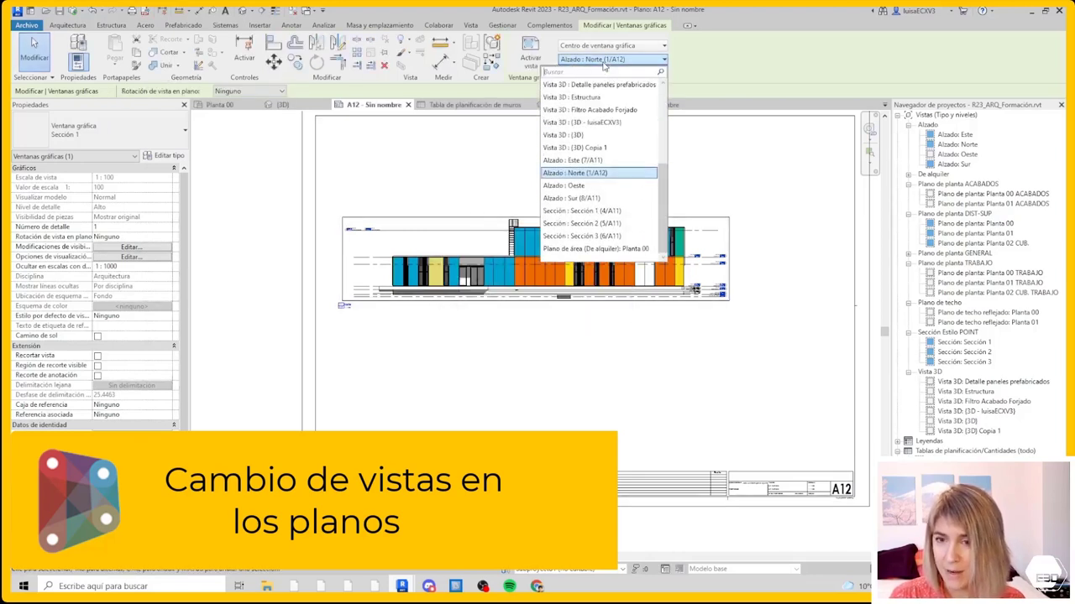
pyautogui.click(585, 212)
pyautogui.click(605, 307)
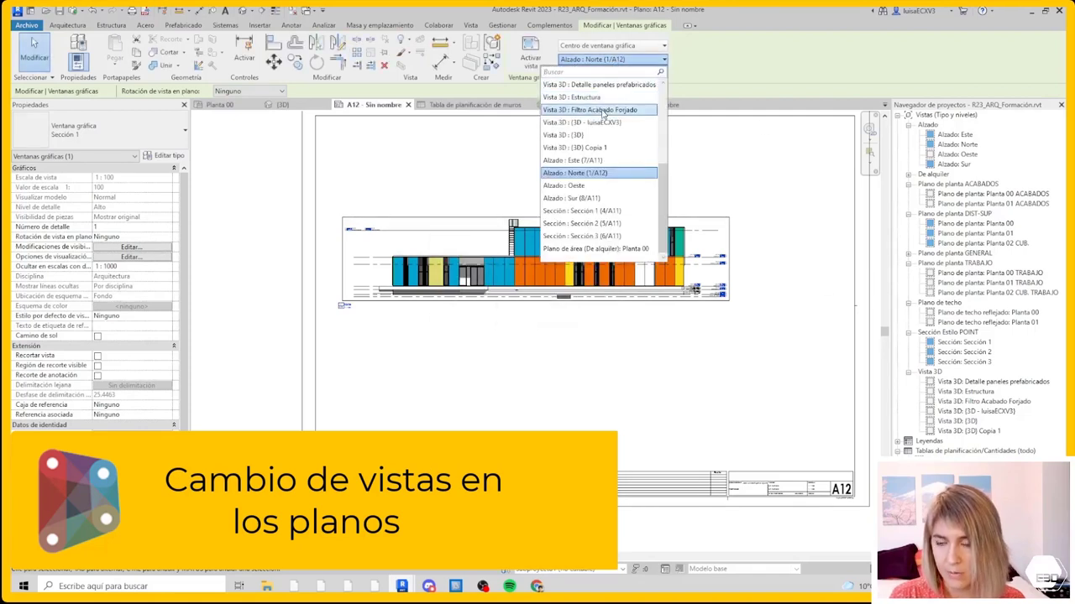
# Set the viewport to the Planta 00 TRABAJO floor plan
pyautogui.scroll(4, 606, 164)
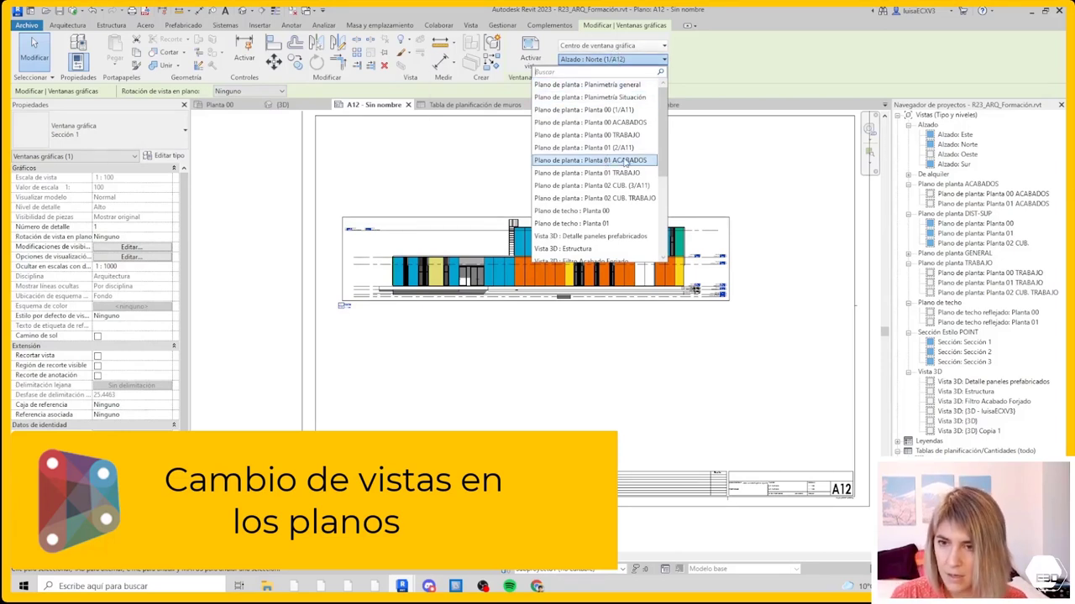
pyautogui.scroll(-4, 625, 162)
pyautogui.scroll(4, 667, 217)
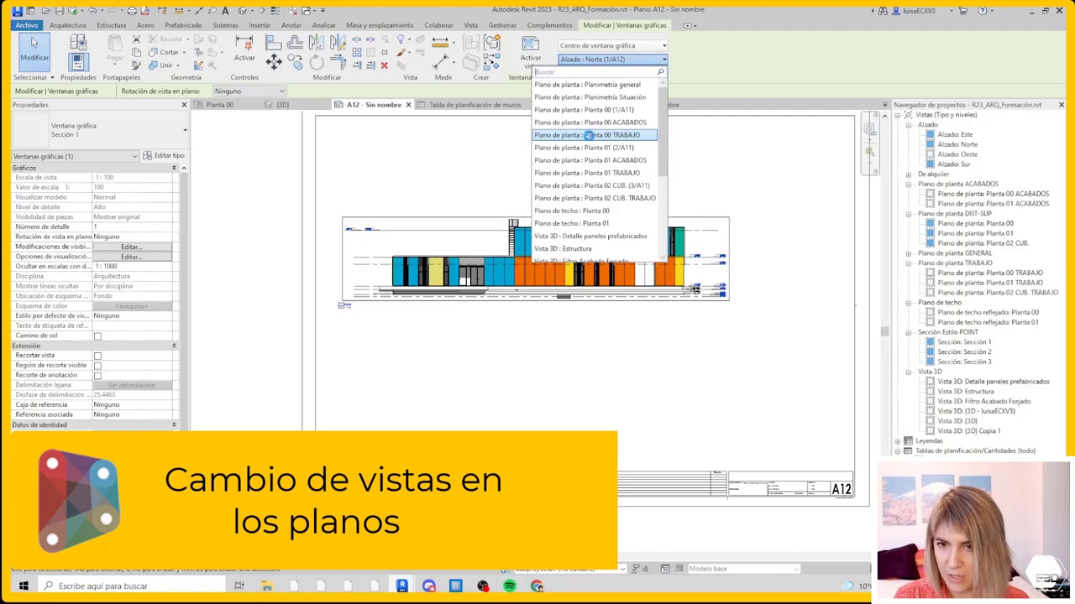
pyautogui.click(589, 135)
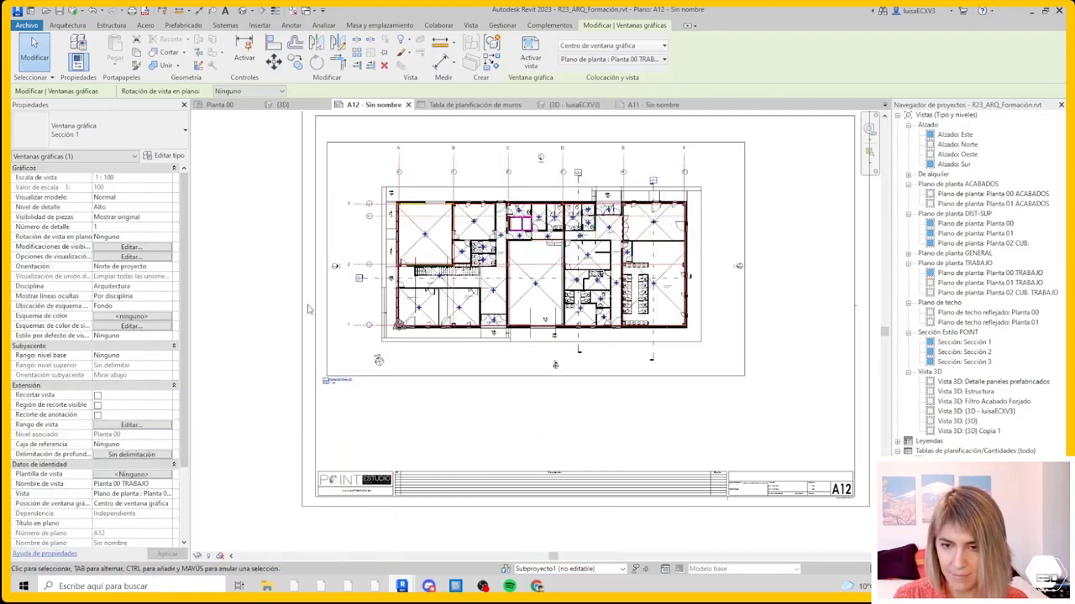